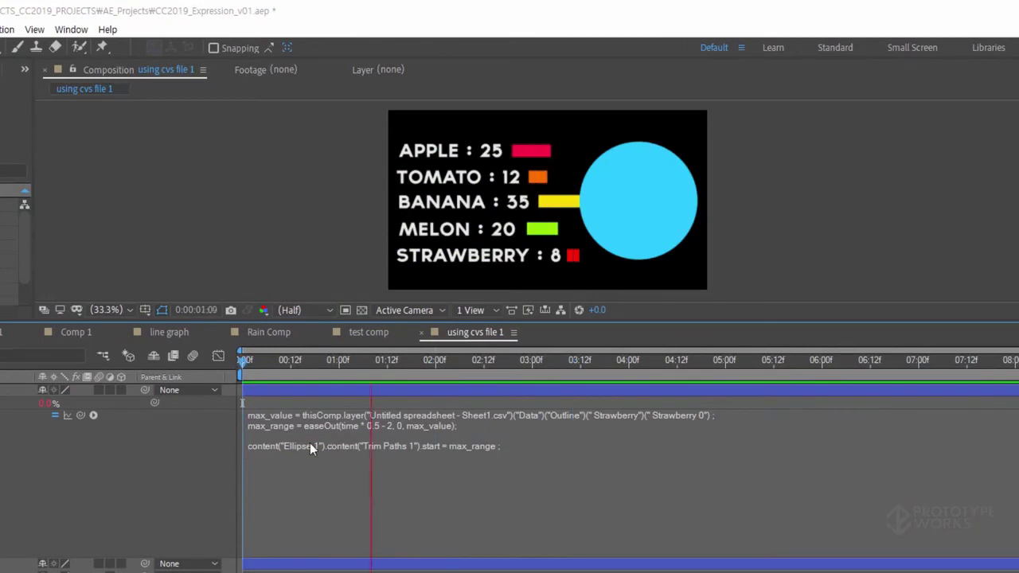
Edit a value in the Trim Paths expression to 1 and preview the chart animation from the first frame
key("BackSpace")
type("1")
left_click_drag(468, 363, 241, 367)
key("space")
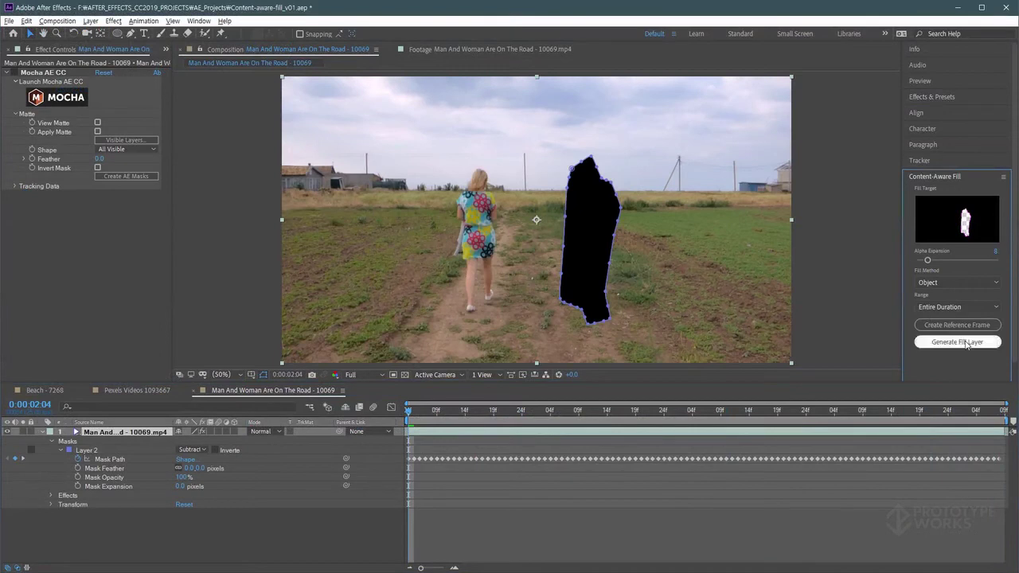
Generate a Content-Aware Fill layer for the masked person, using the Object fill method over the Entire Duration
left_click(963, 342)
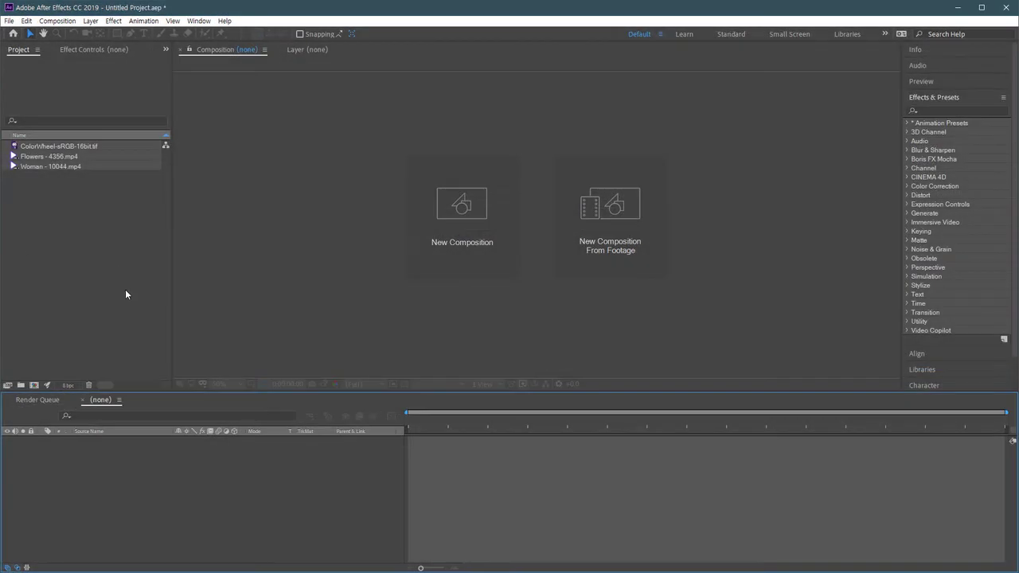
View the ColorWheel-sRGB-16bit.tif footage in an enlarged footage viewer and close it
left_click(122, 287)
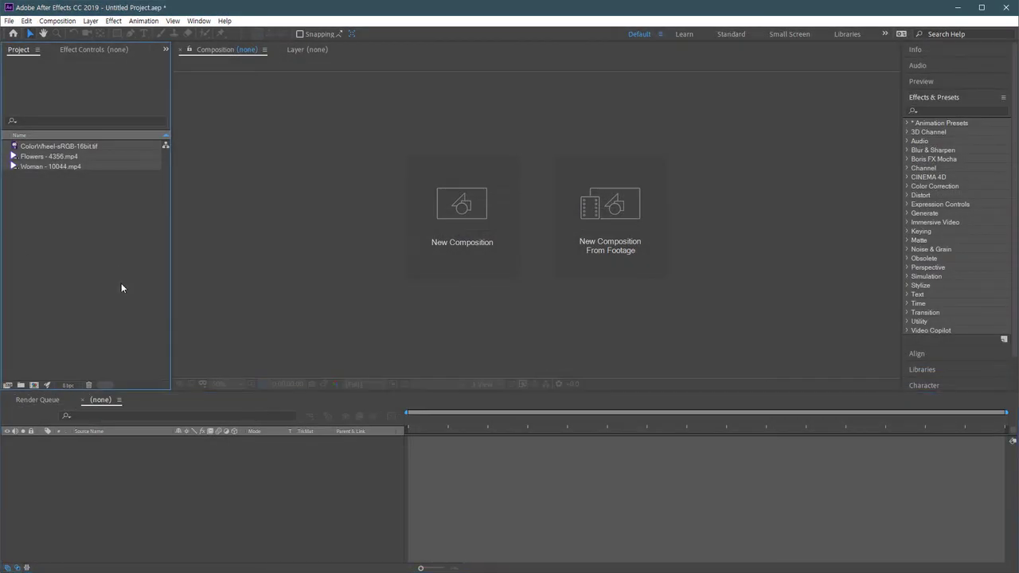
double_click(32, 146)
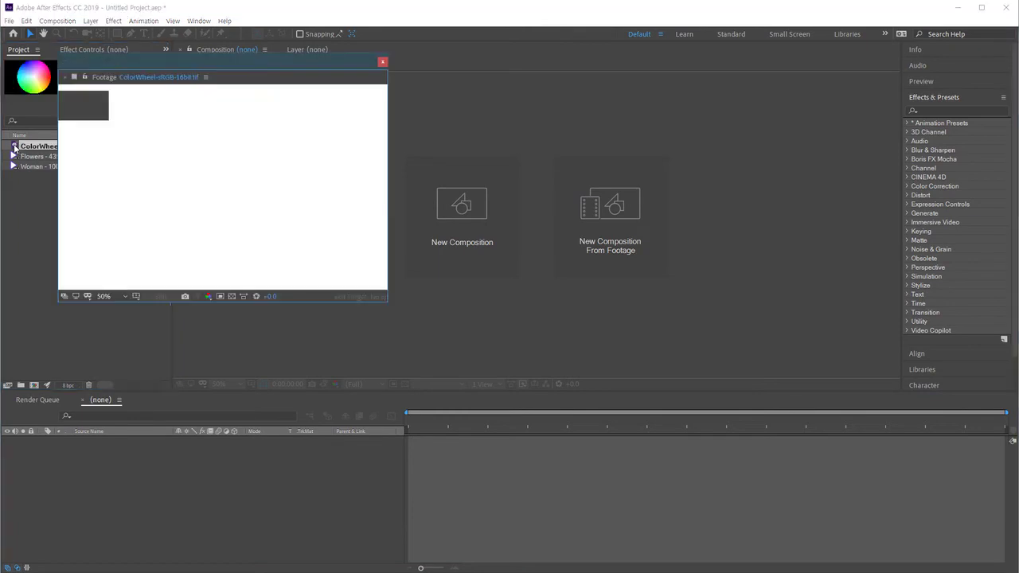
left_click_drag(252, 63, 336, 64)
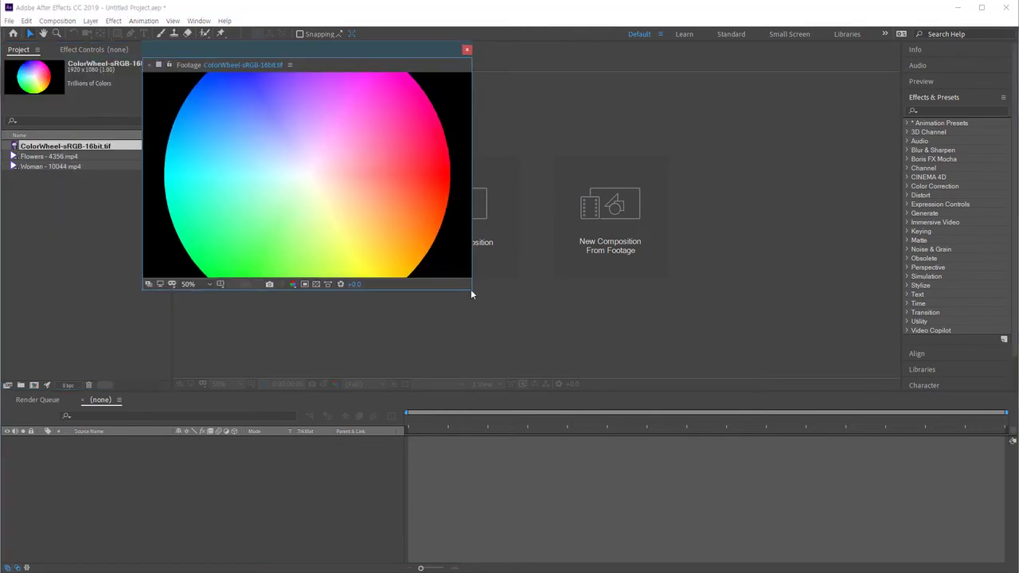
left_click_drag(470, 291, 773, 497)
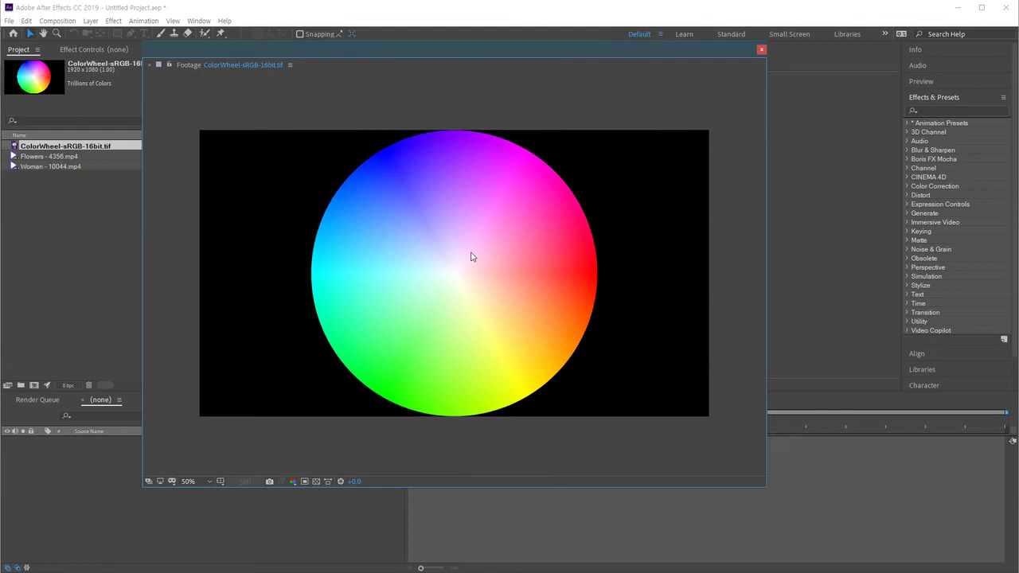
left_click(760, 50)
Create a composition from ColorWheel-sRGB-16bit.tif and apply the Lumetri Color effect to its layer
left_click(78, 179)
left_click_drag(74, 148, 33, 385)
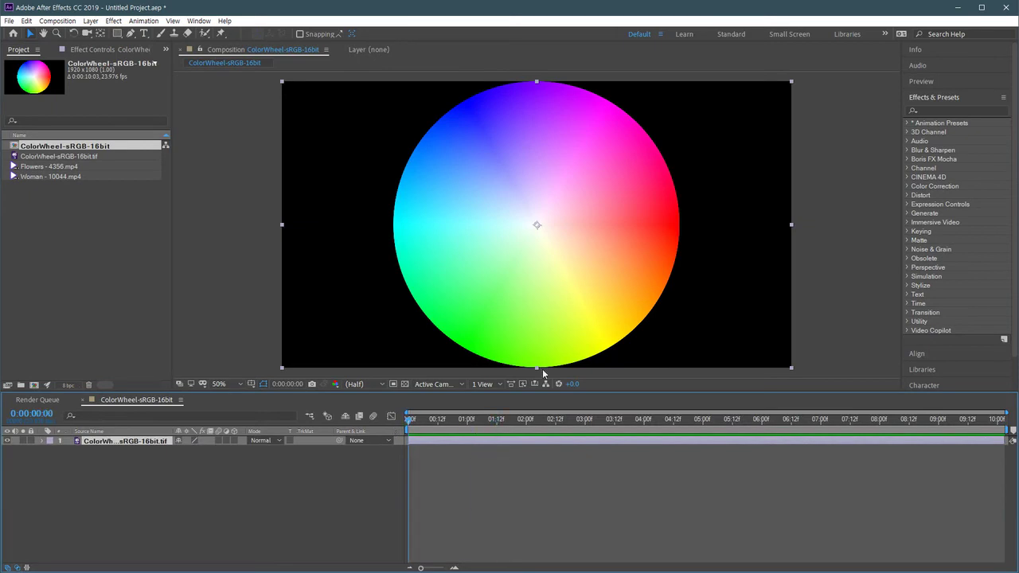
left_click(956, 110)
type("lume")
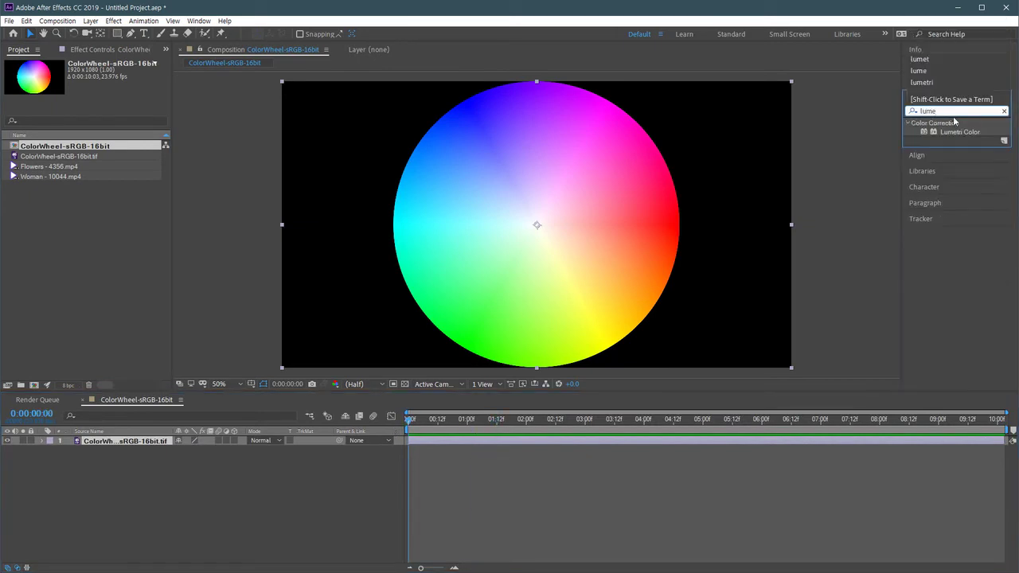
left_click(955, 134)
left_click_drag(955, 136, 549, 268)
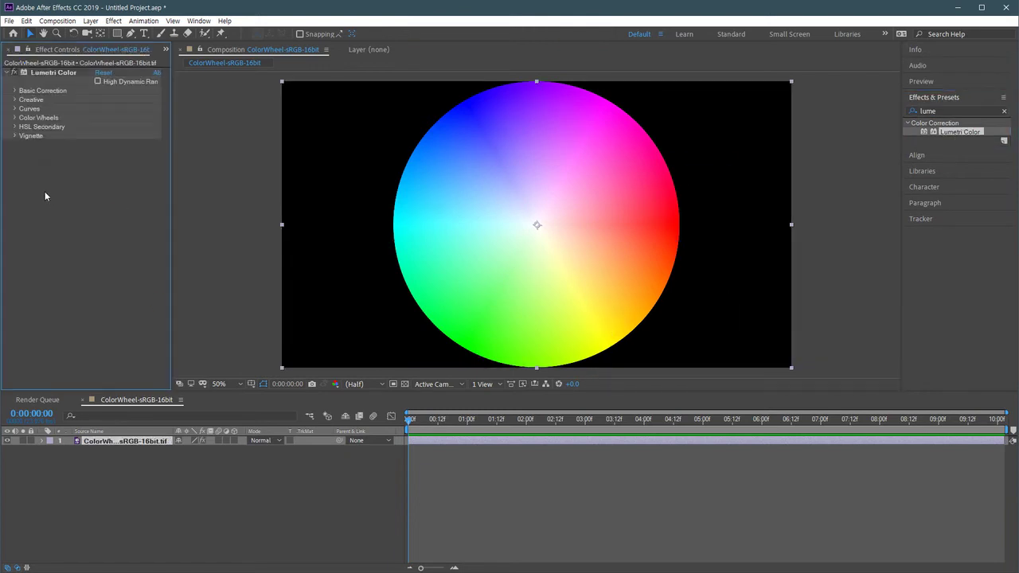
Expand the Lumetri Color Curves section and widen the effect settings area around the Hue Saturation Curves
left_click(14, 109)
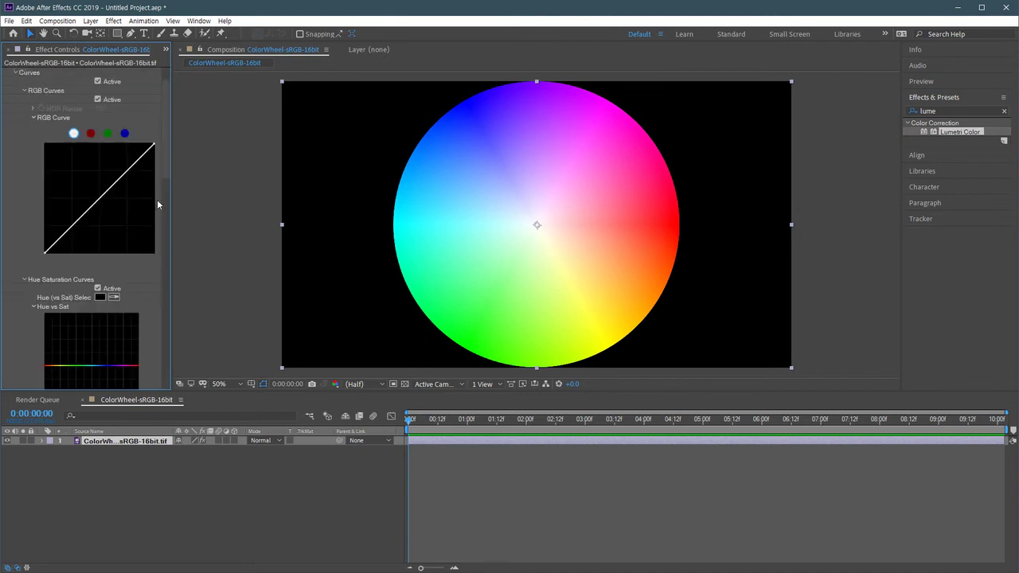
scroll(165, 156, "up", 1)
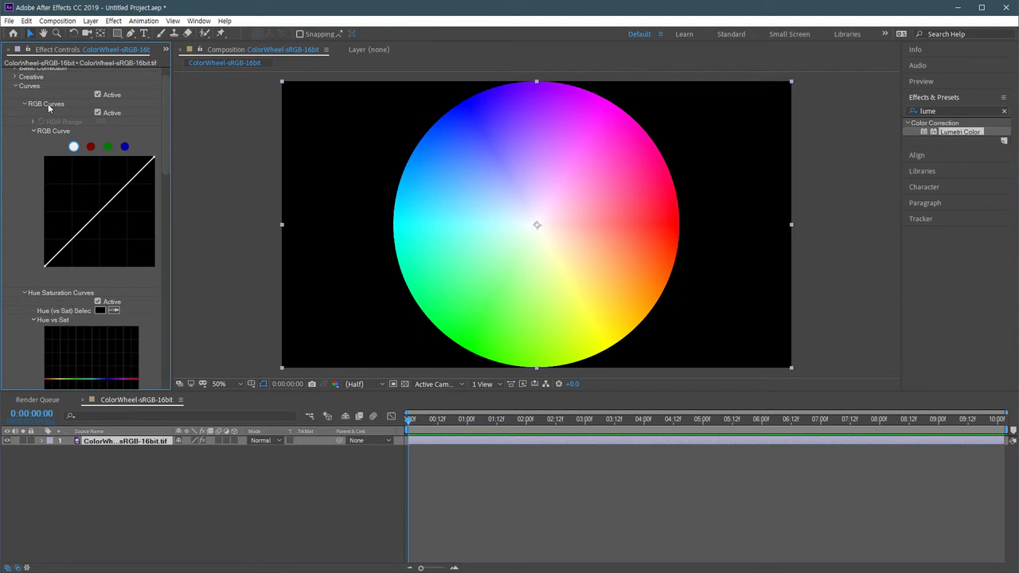
left_click_drag(166, 151, 164, 232)
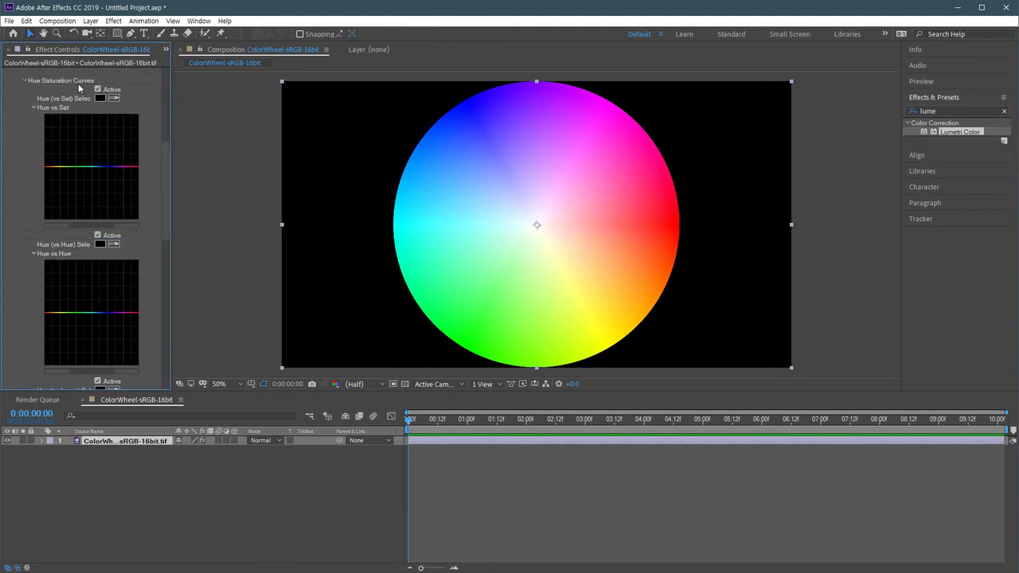
left_click_drag(171, 200, 248, 198)
scroll(242, 165, "up", 2)
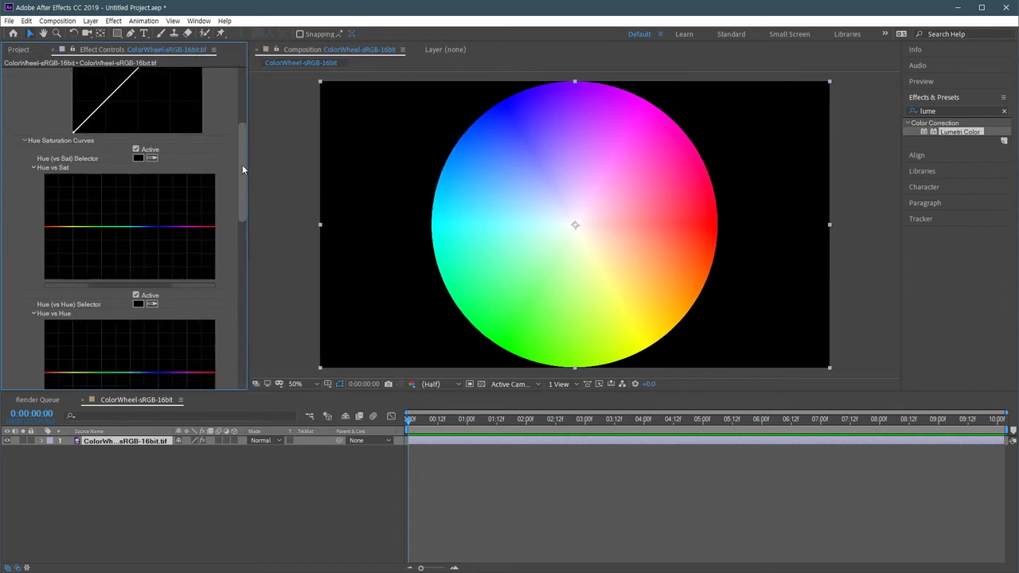
Collapse the five Hue Saturation curve graphs and reopen only Hue vs Sat
left_click(34, 167)
left_click(34, 196)
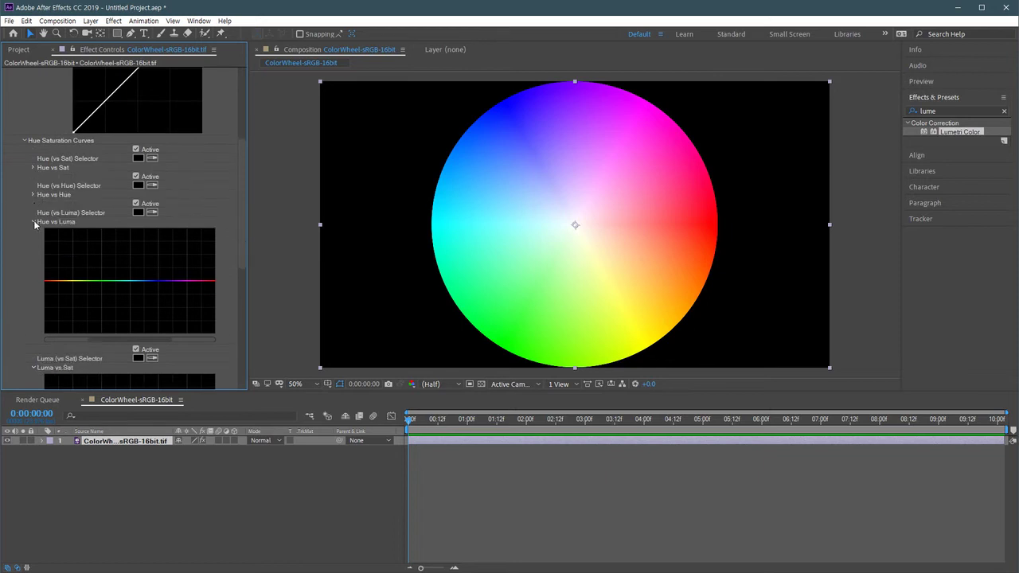
left_click(34, 221)
left_click(34, 251)
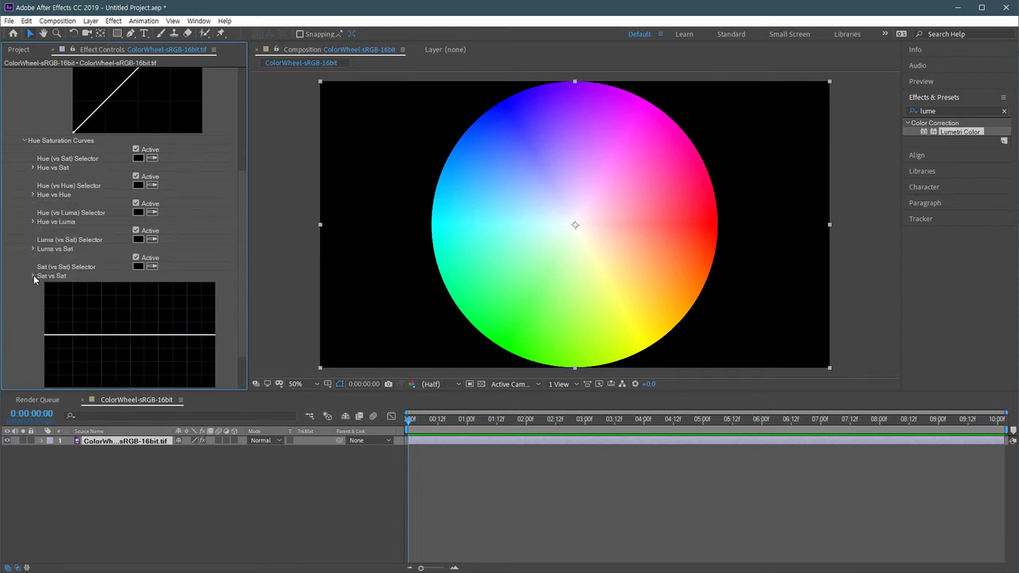
left_click(35, 278)
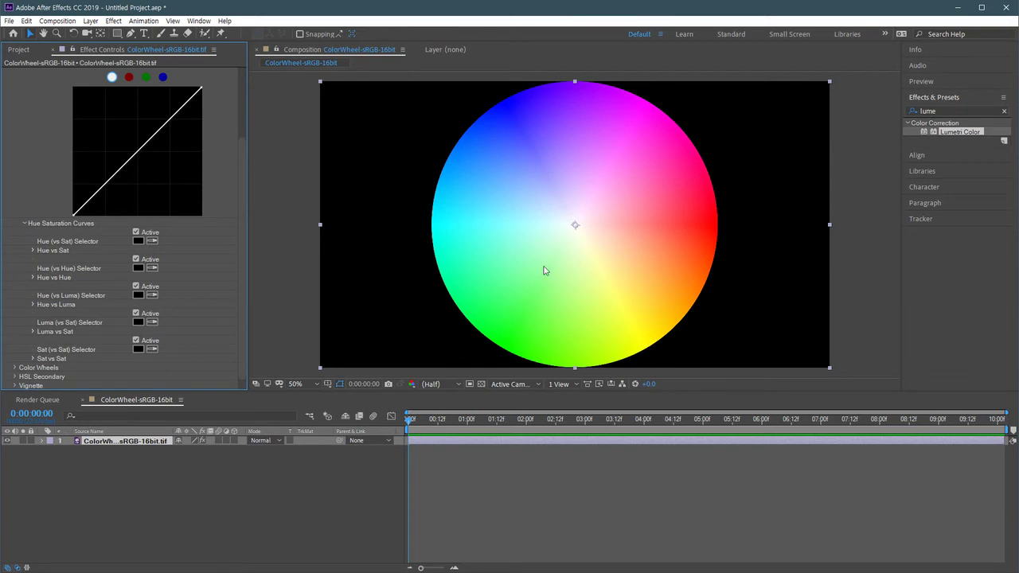
left_click(32, 250)
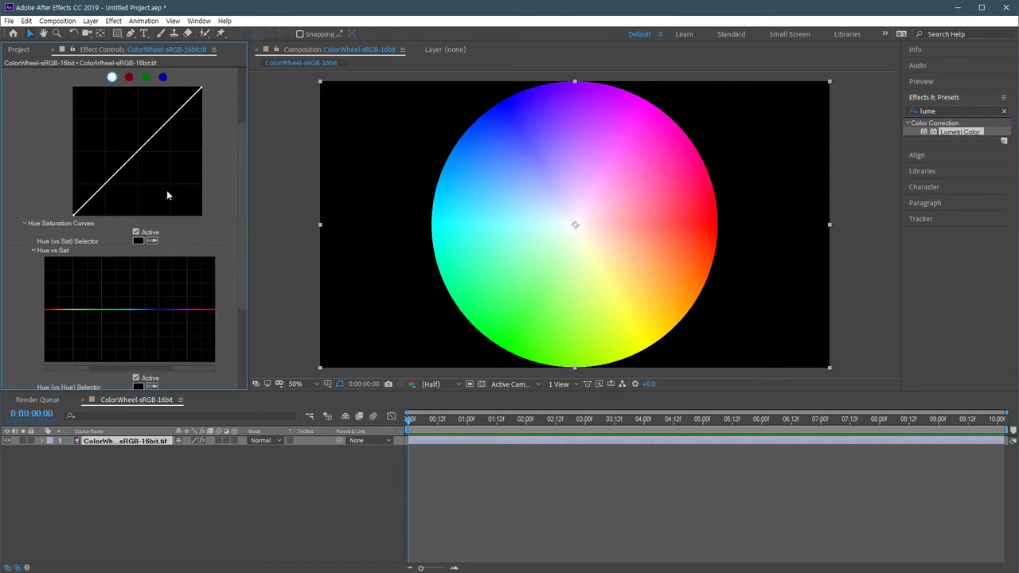
left_click_drag(240, 169, 236, 200)
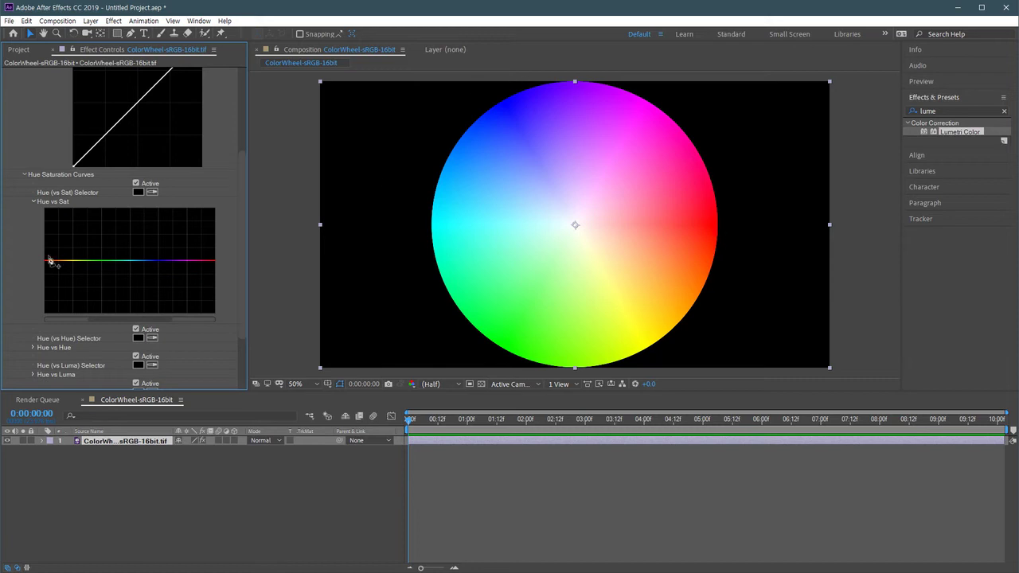
Add a cyan point with one point on either side to the Hue vs Sat curve, and lower the cyan point to desaturate cyan
left_click(130, 262)
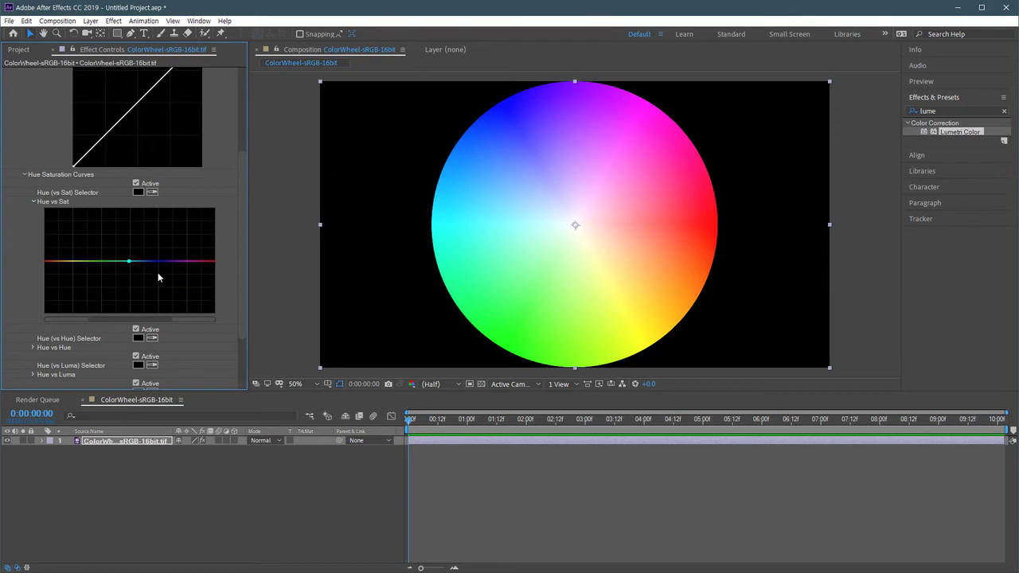
mouse_move(130, 262)
left_mouse_down()
mouse_move(130, 318)
mouse_move(133, 204)
mouse_move(130, 261)
left_mouse_up()
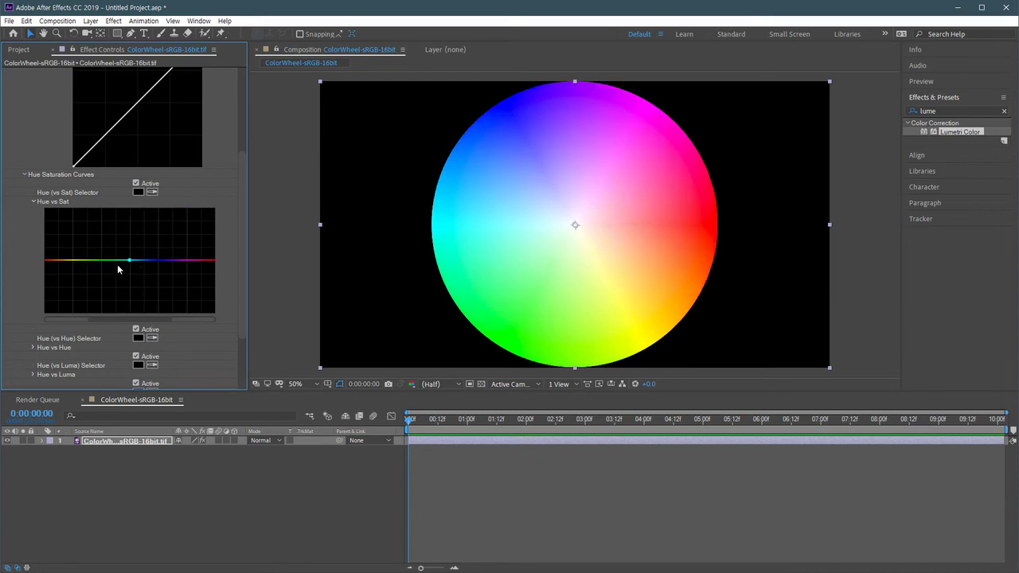
left_click(117, 261)
left_click(144, 262)
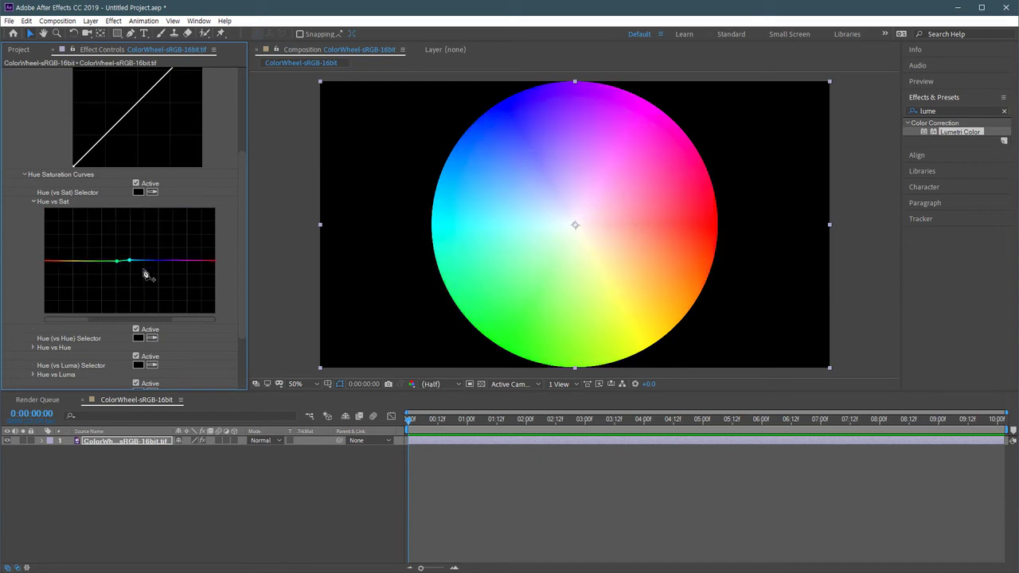
left_click_drag(129, 261, 132, 312)
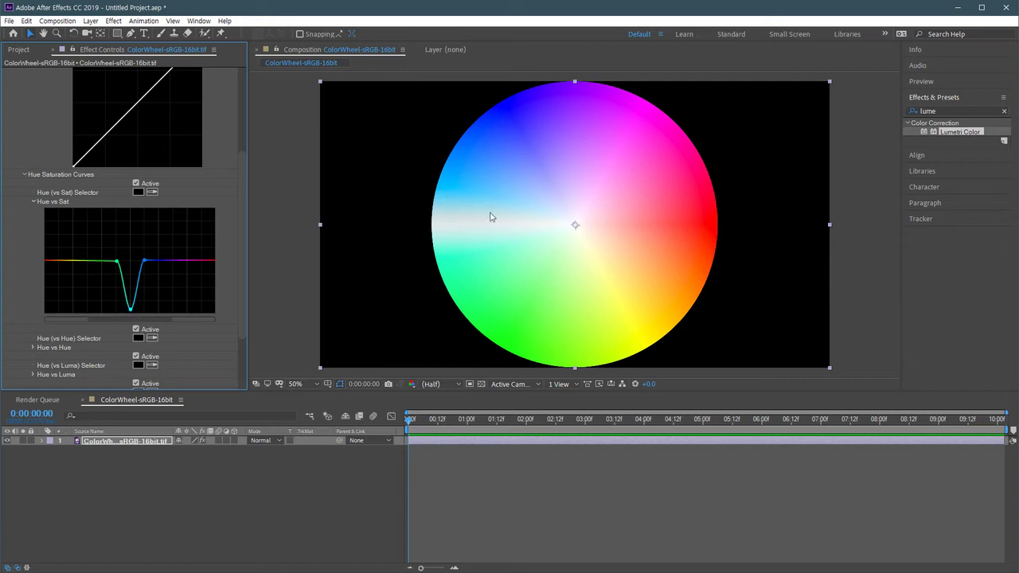
Move the outer Hue vs Sat points outward to green and blue to widen the desaturated range around cyan
scroll(457, 223, "up", 2)
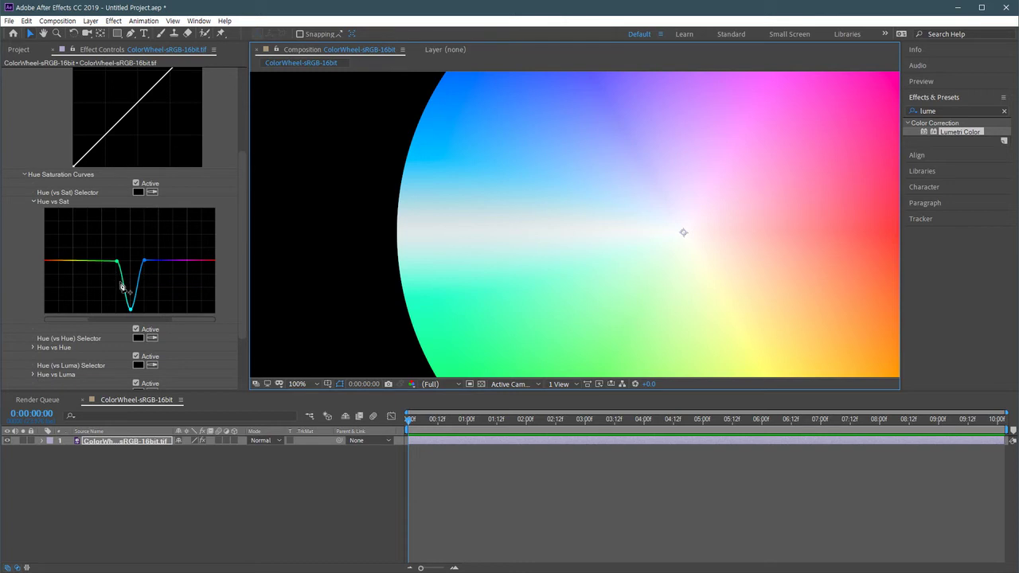
left_click_drag(145, 262, 106, 269)
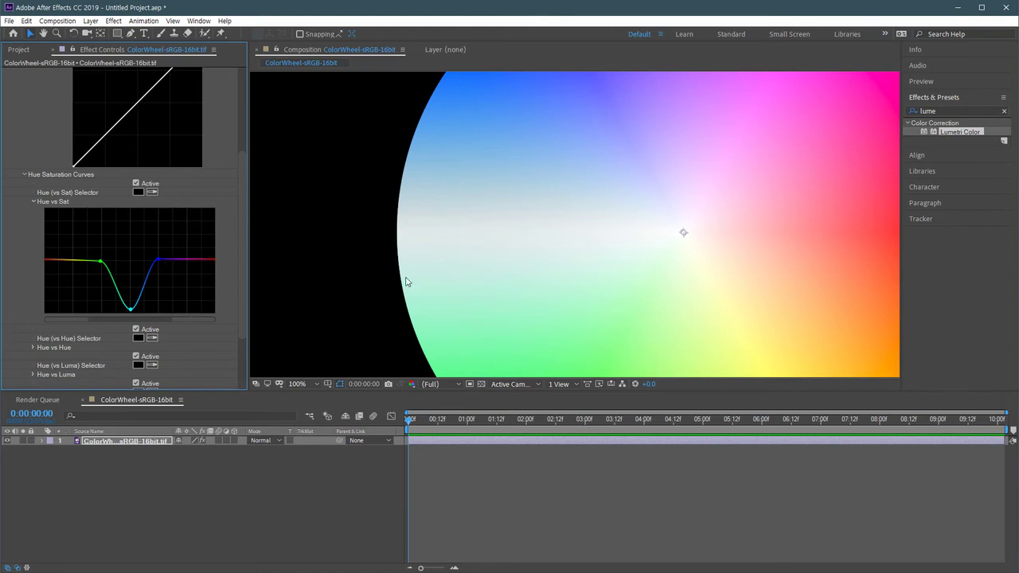
left_click_drag(157, 258, 158, 261)
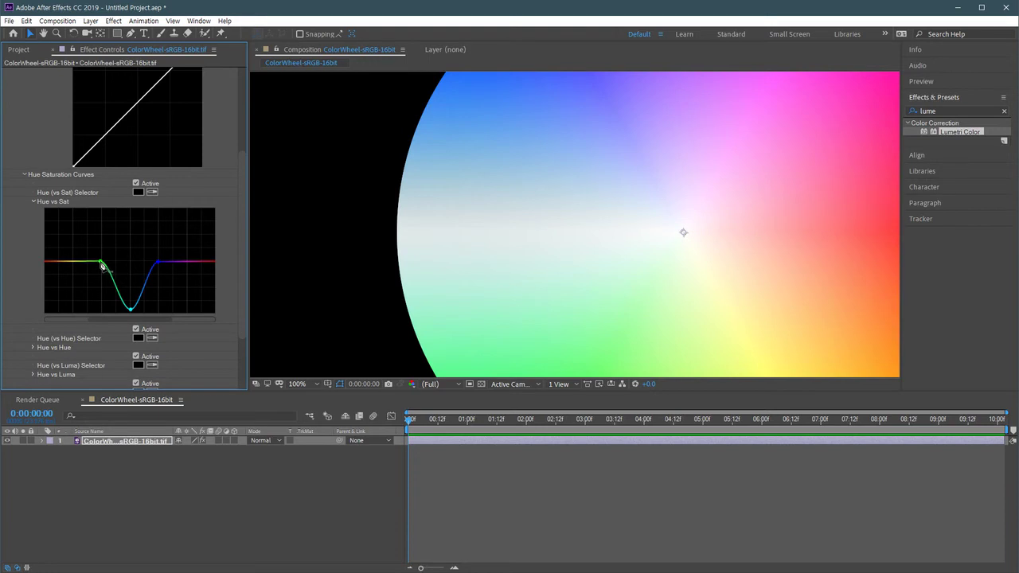
Reset the Hue vs Sat curve to a flat line
left_click_drag(102, 266, 131, 312)
double_click(146, 295)
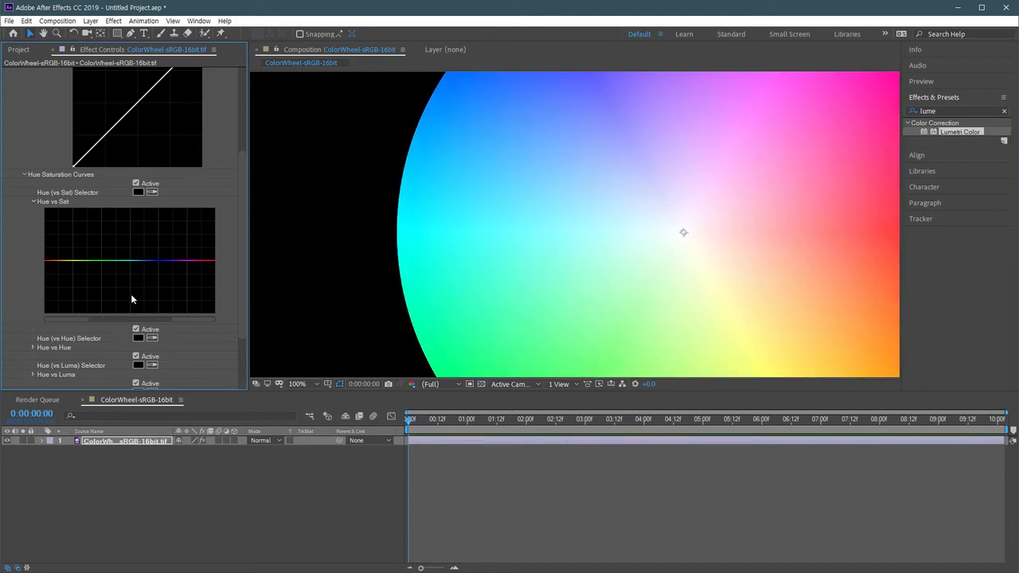
left_click(520, 270)
key("comma")
key("comma")
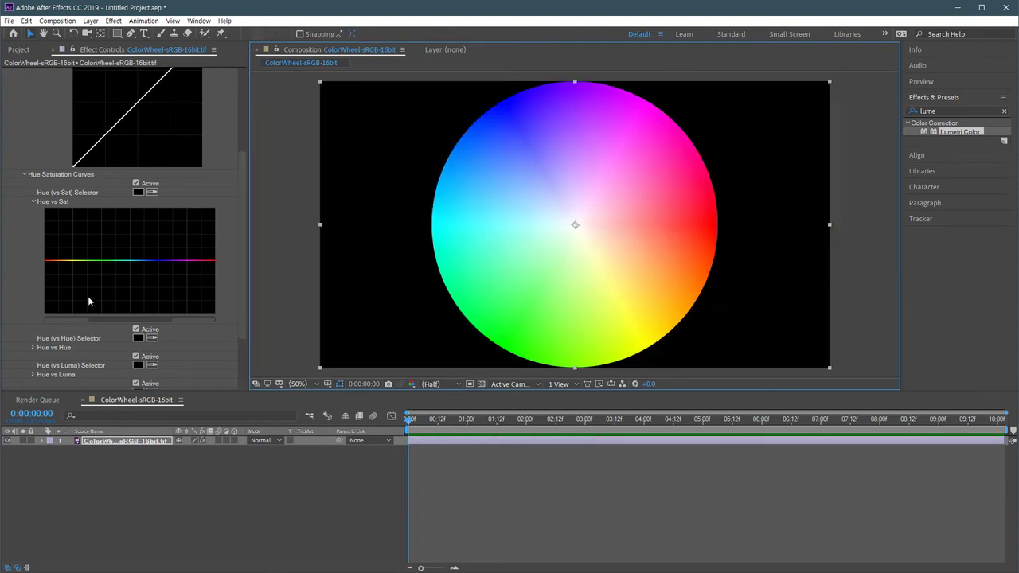
Add blue, magenta and red points to the Hue vs Sat curve, and swing magenta from full desaturation to maximum saturation
left_click(188, 262)
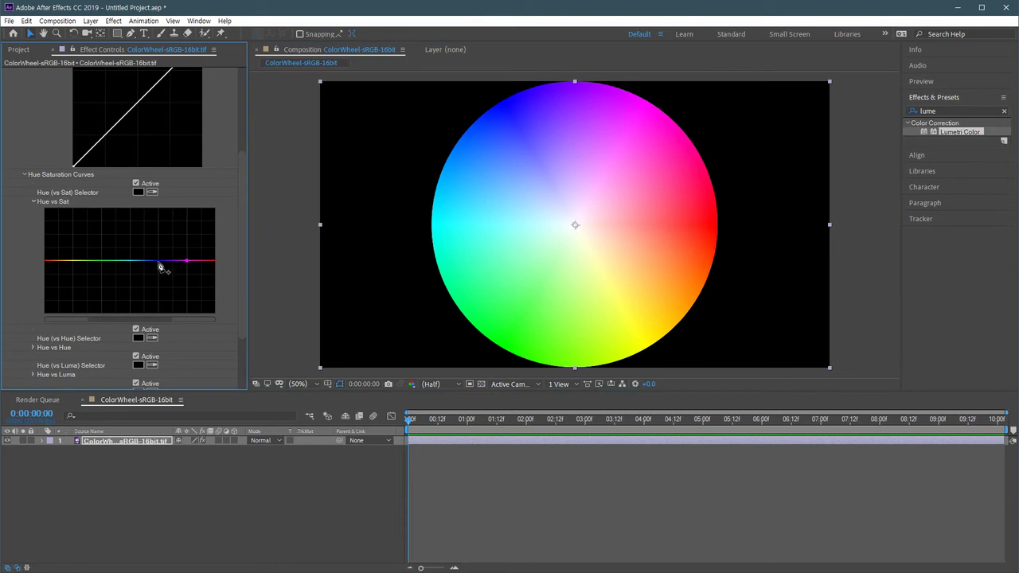
left_click(159, 262)
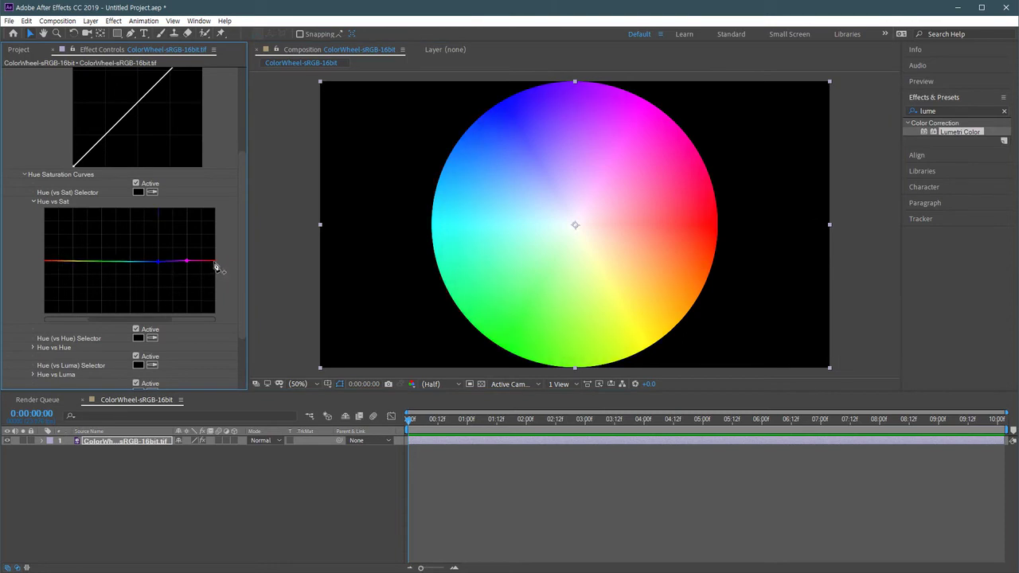
left_click_drag(187, 261, 189, 317)
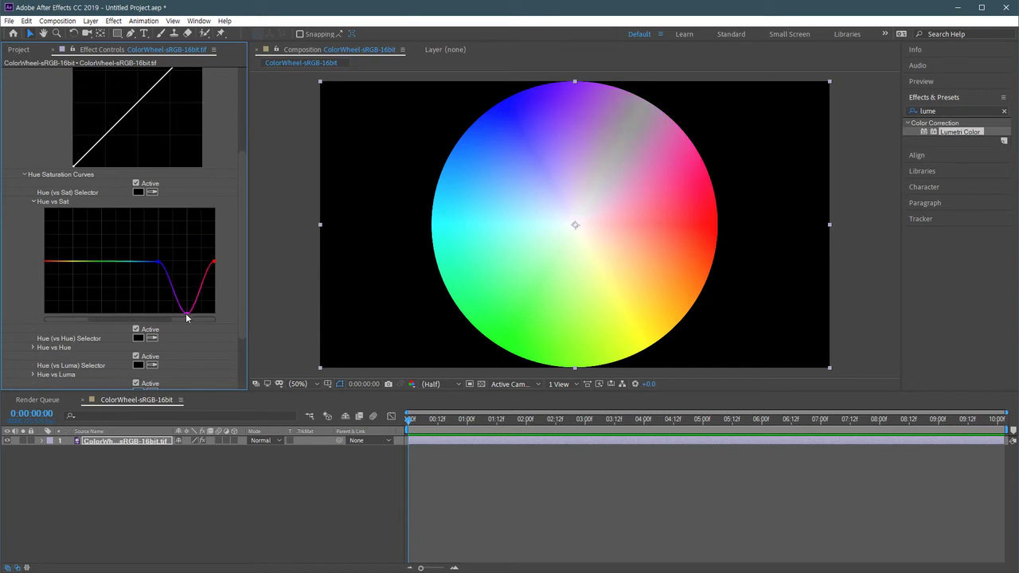
left_click_drag(186, 317, 189, 210)
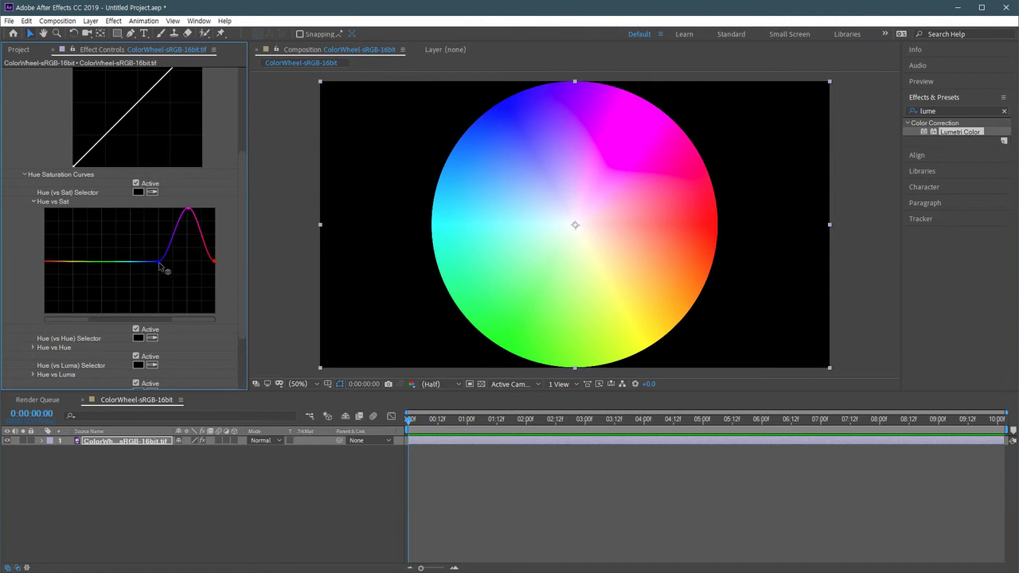
Shift the blue Hue vs Sat point through cyan to green, and lower the magenta peak to full desaturation between blue and magenta
left_click_drag(152, 262, 129, 262)
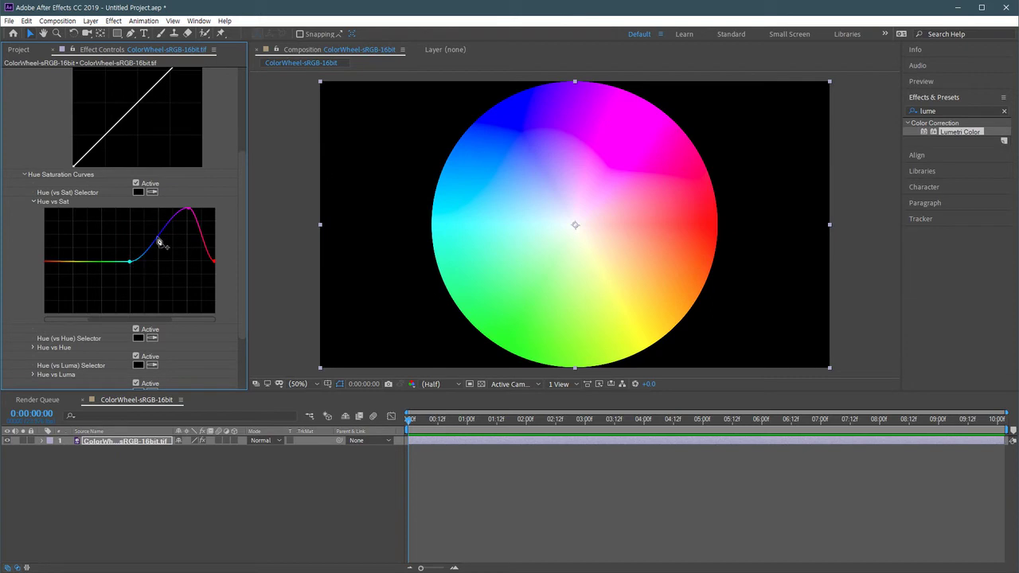
mouse_move(184, 213)
left_mouse_down()
mouse_move(182, 291)
mouse_move(168, 322)
left_mouse_up()
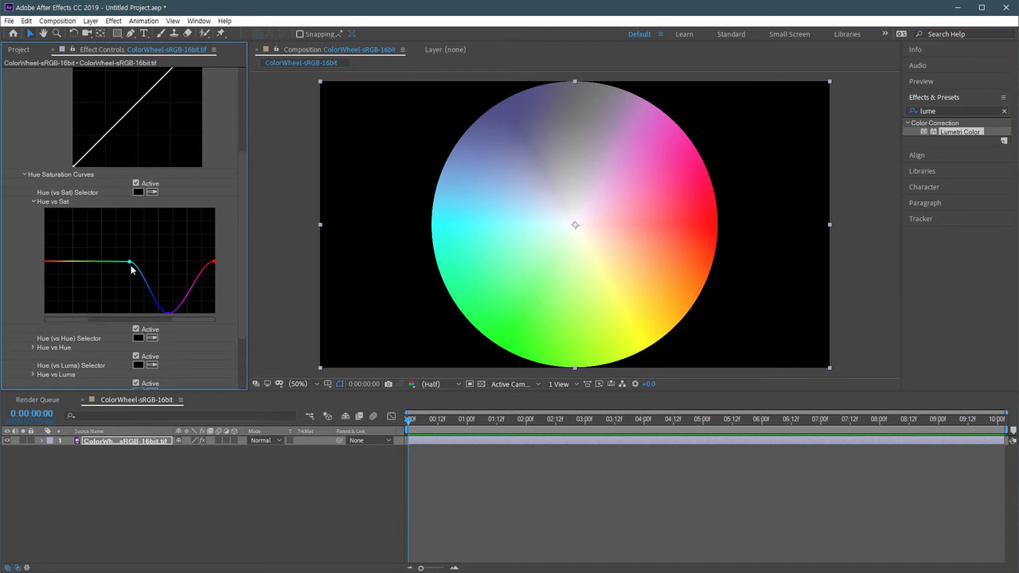
left_click_drag(128, 262, 102, 264)
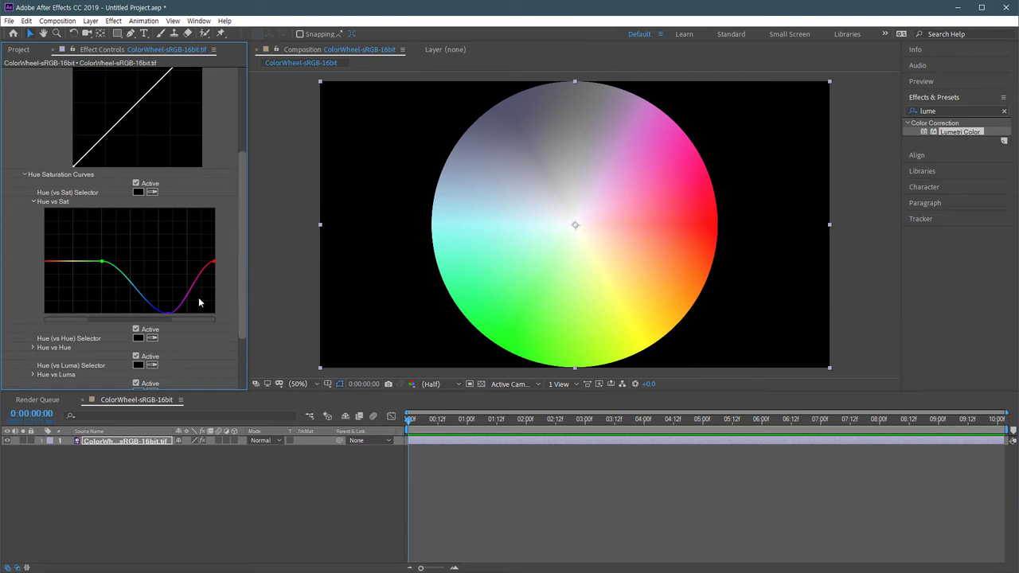
Clear all added points from the Hue vs Sat curve
left_click_drag(104, 266, 169, 317)
key("ctrl+z")
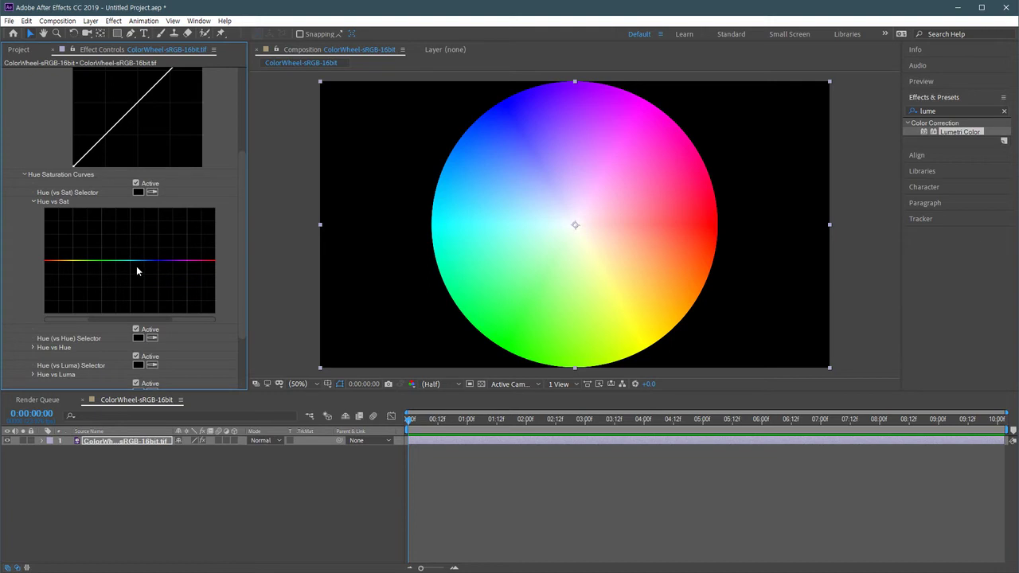
Sample yellow from the color wheel for Hue vs Sat and lower the yellow point to near full desaturation
left_click(152, 191)
left_click(649, 347)
mouse_move(70, 263)
left_mouse_down()
mouse_move(71, 296)
mouse_move(70, 232)
mouse_move(69, 301)
mouse_move(71, 223)
mouse_move(71, 243)
left_mouse_up()
left_click_drag(70, 282, 72, 313)
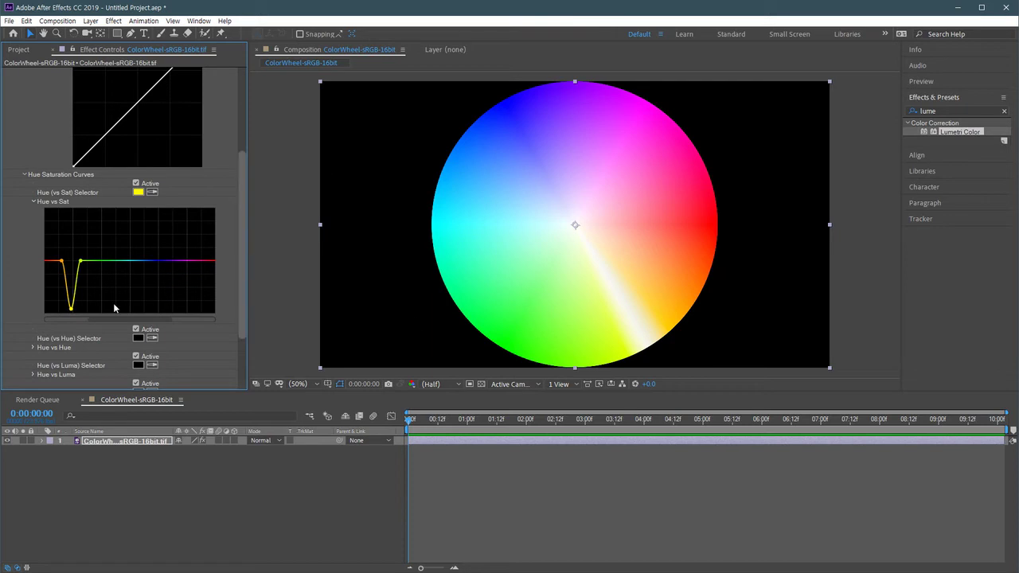
Switch the Hue vs Sat adjustment off and on repeatedly to compare the yellow area with the original wheel
left_click(135, 184)
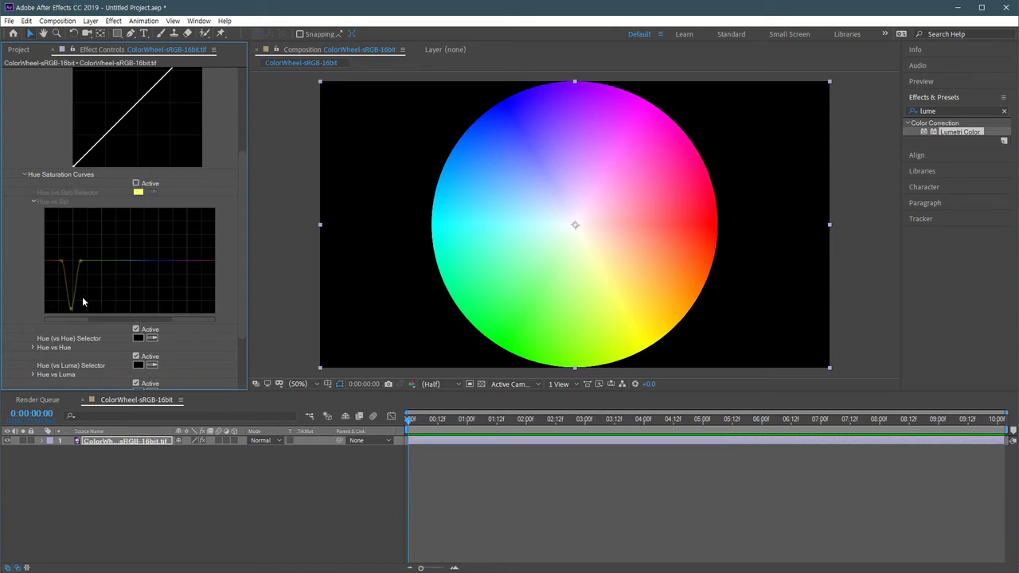
left_click(136, 184)
left_click(137, 184)
left_click(136, 185)
left_click(136, 185)
left_click(136, 185)
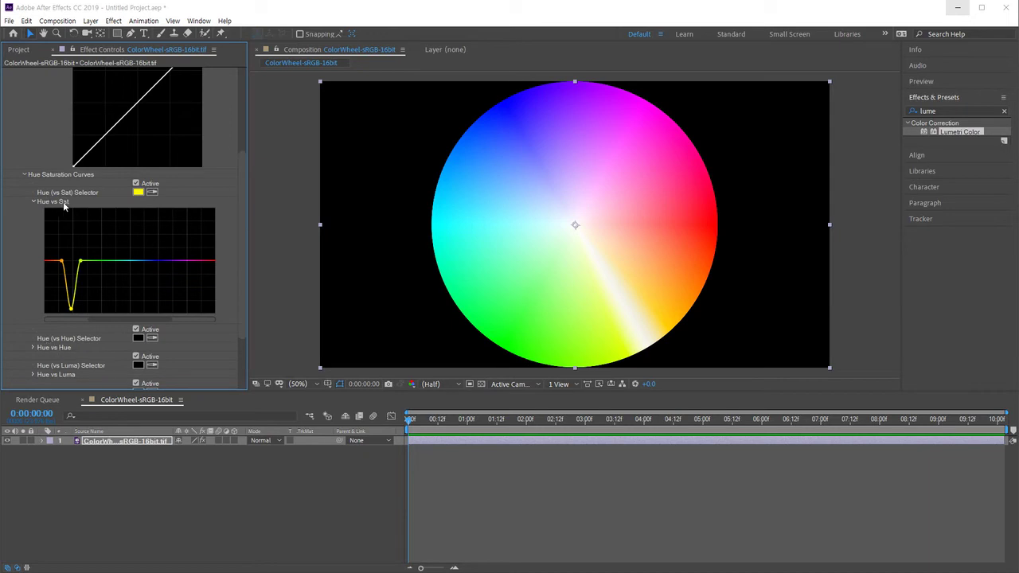
left_click(136, 184)
left_click(136, 184)
Reset the Hue vs Sat curve to flat, and expand Hue vs Hue in place of the collapsed Hue vs Sat curve
double_click(86, 268)
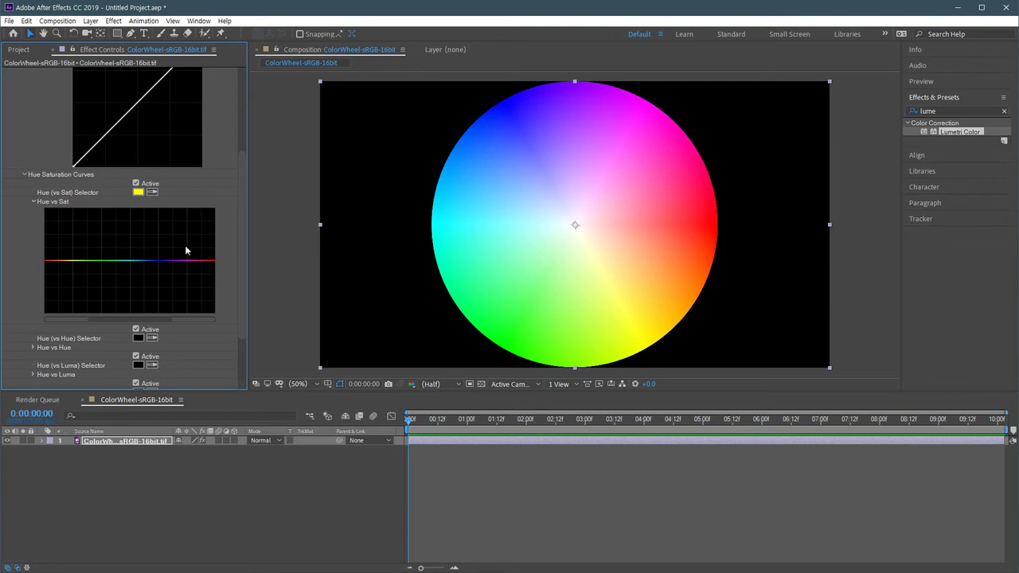
scroll(242, 201, "down", 2)
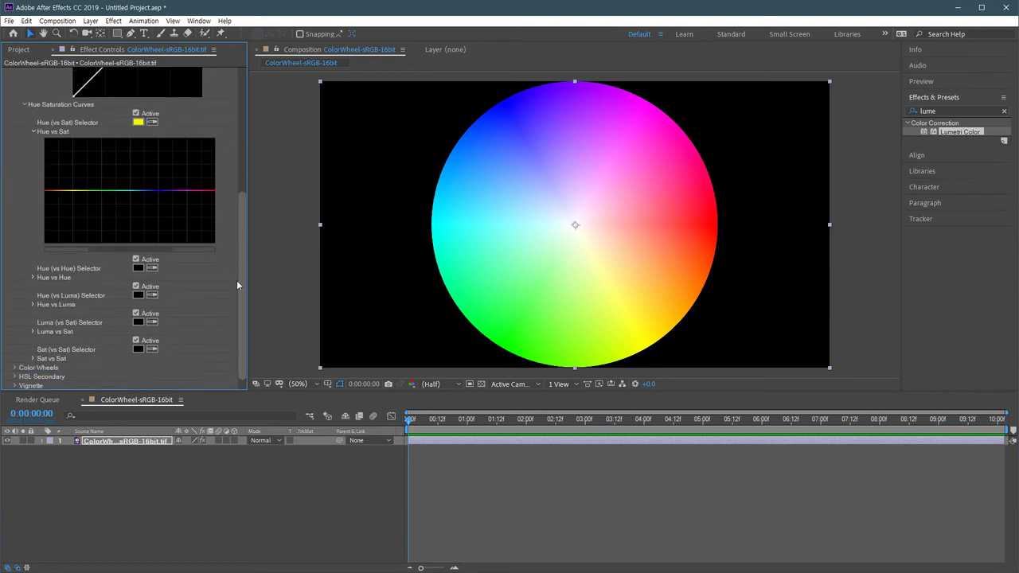
left_click(31, 277)
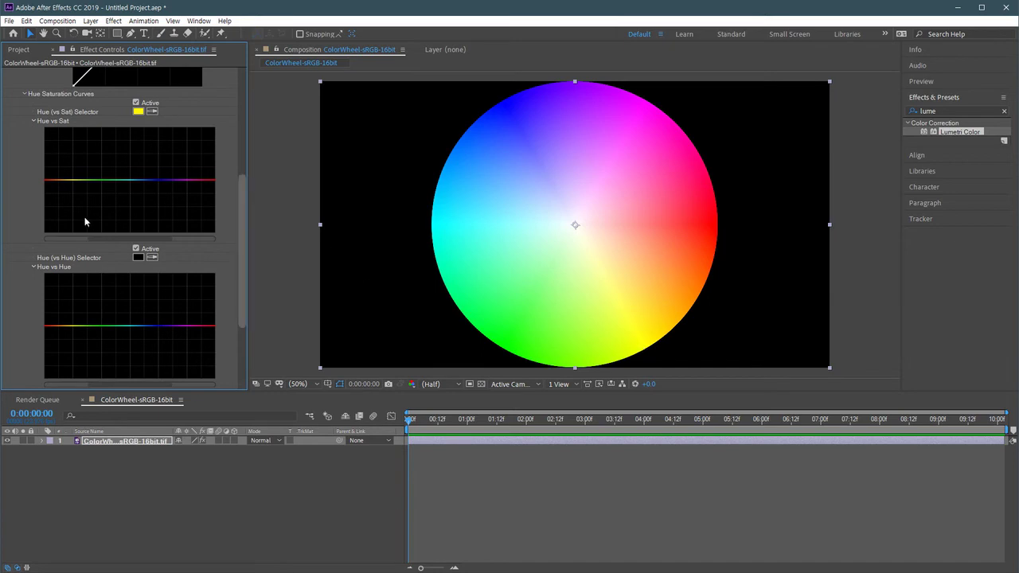
left_click(33, 121)
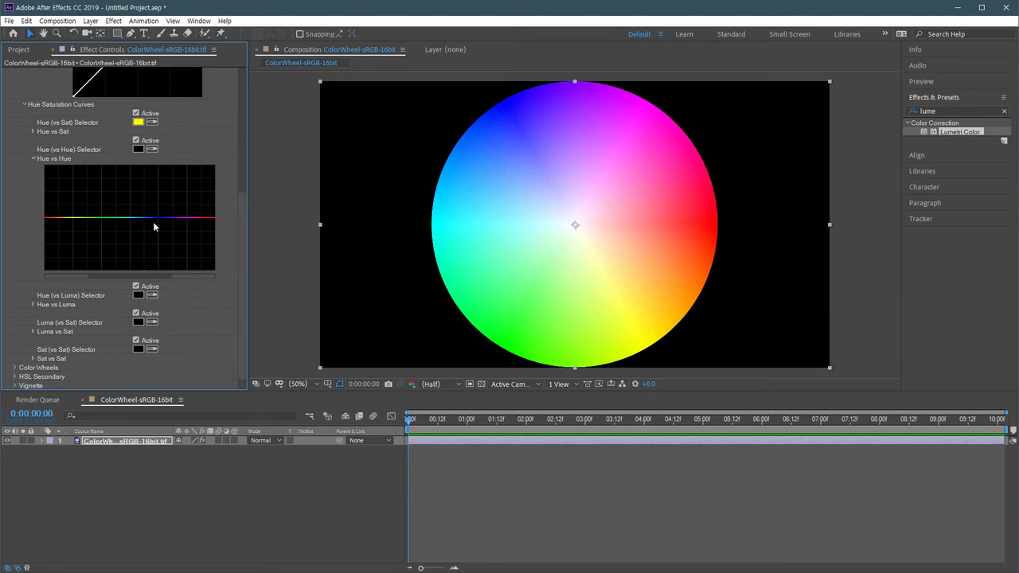
Sample blue from the color wheel for Hue vs Hue and raise the blue point to shift blue to green
left_click(152, 149)
left_click(504, 102)
left_click_drag(160, 217, 164, 187)
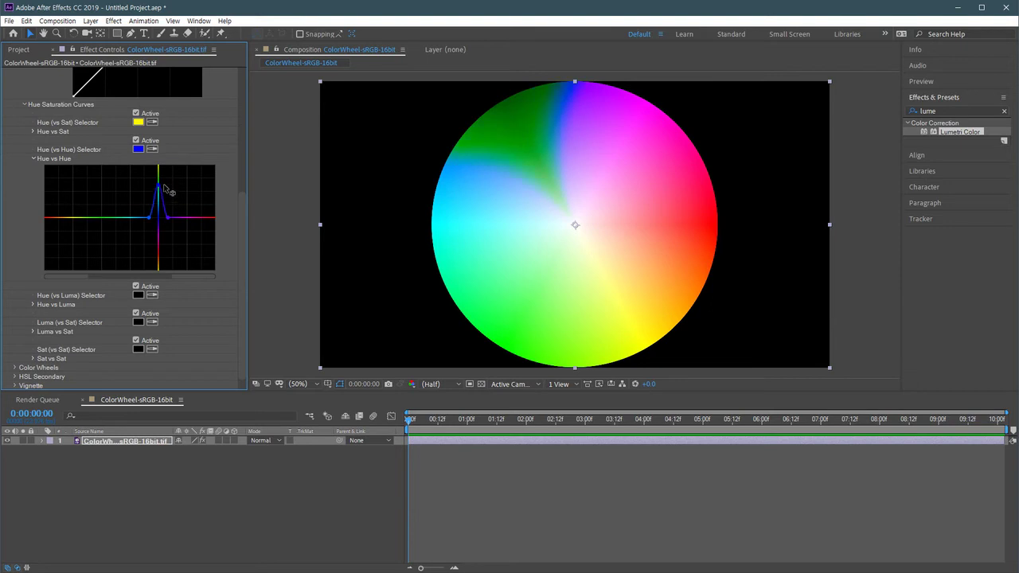
mouse_move(163, 186)
left_mouse_down()
mouse_move(163, 211)
mouse_move(165, 173)
mouse_move(167, 193)
left_mouse_up()
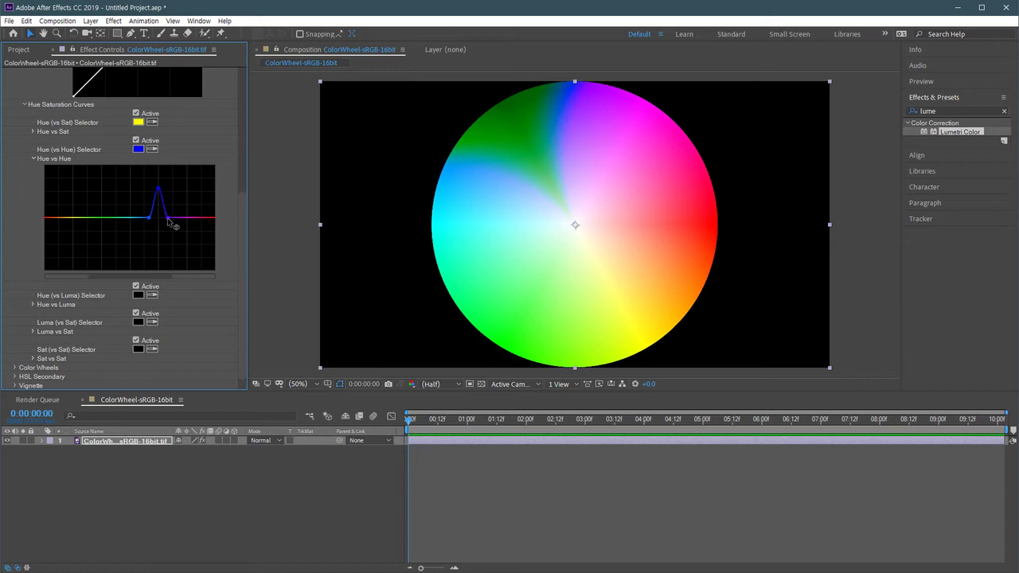
Widen the blue Hue vs Hue adjustment by moving its outer points to cyan and to red
left_click_drag(168, 220, 138, 220)
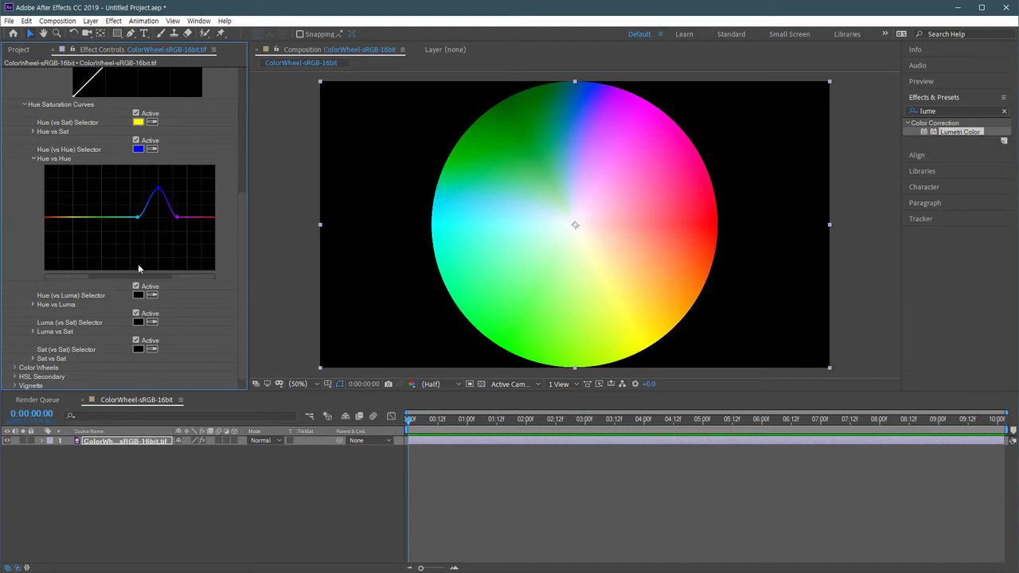
left_click_drag(178, 218, 221, 229)
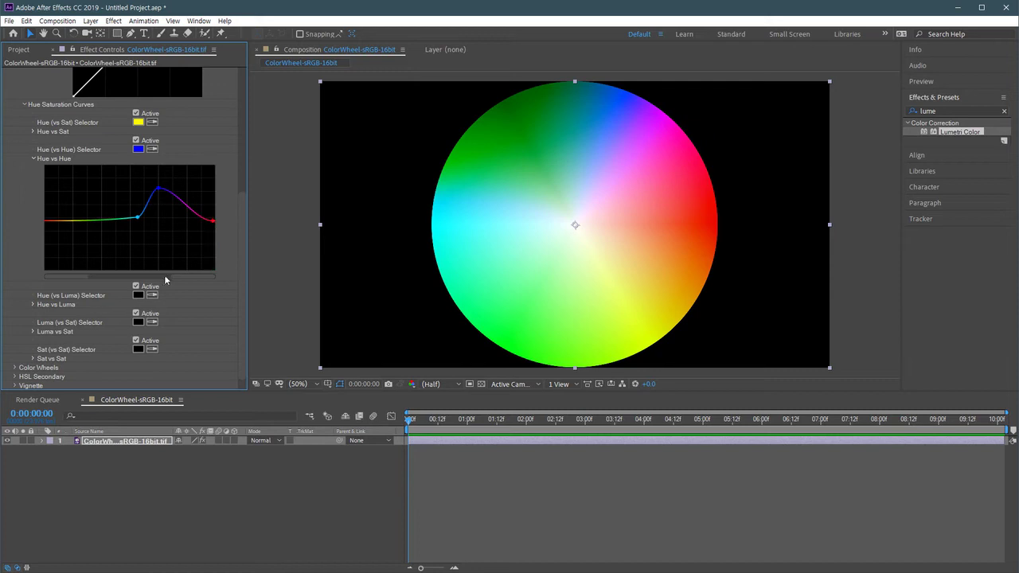
left_click_drag(155, 276, 106, 275)
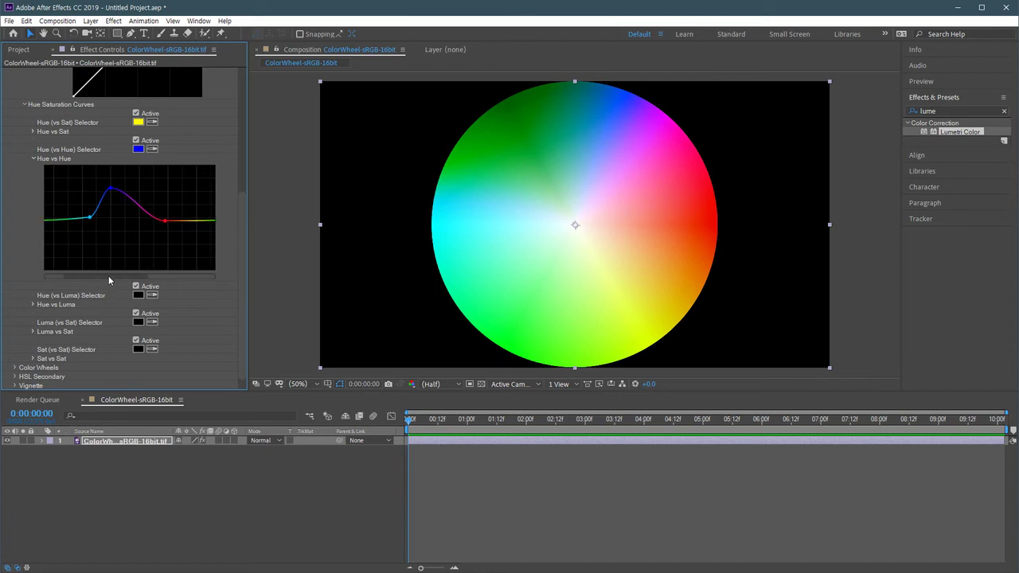
left_click_drag(109, 275, 160, 277)
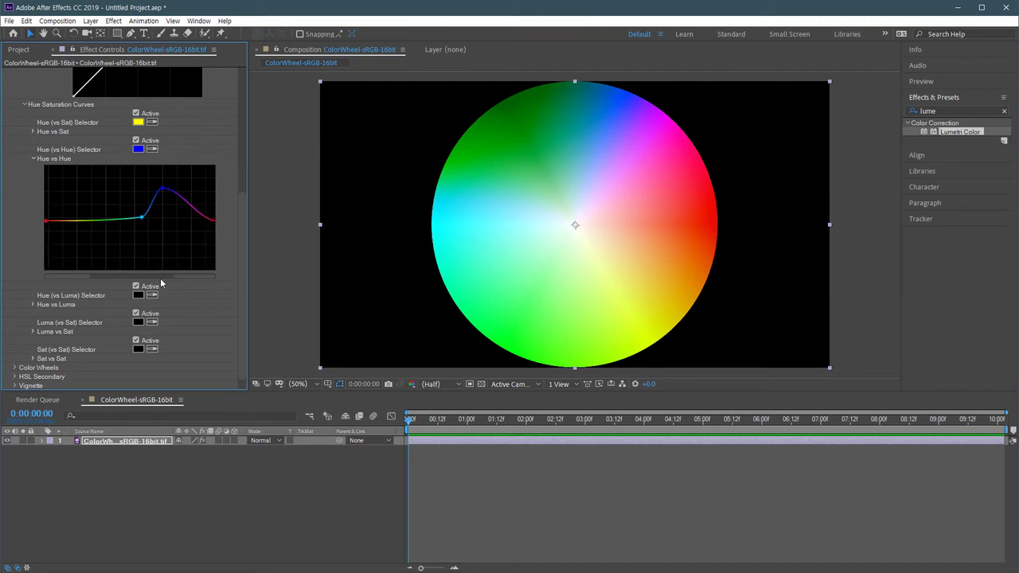
Reset the Hue vs Hue curve, and add green, yellow and cyan points with green pulled down to near the lower limit
double_click(143, 216)
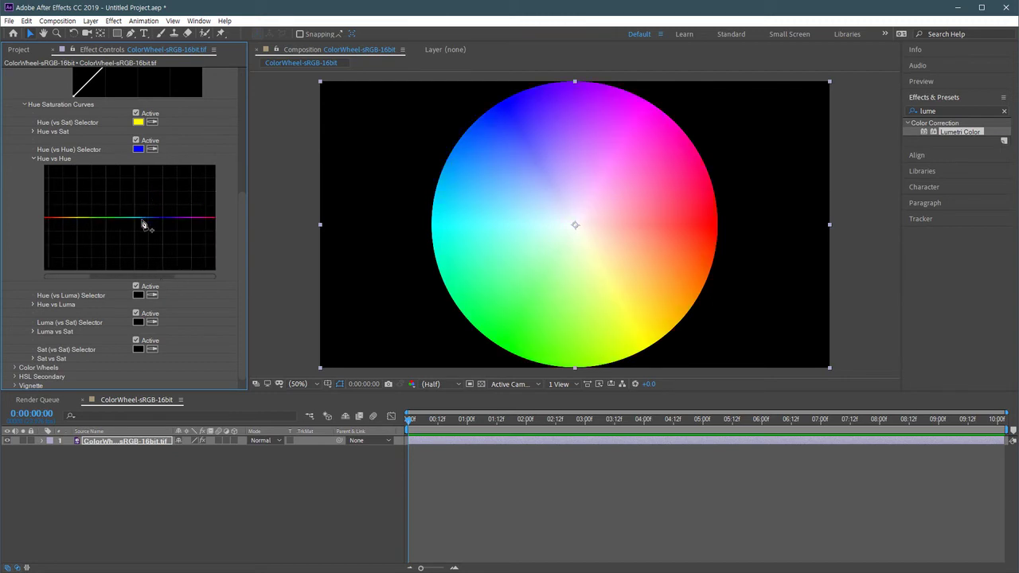
left_click(105, 217)
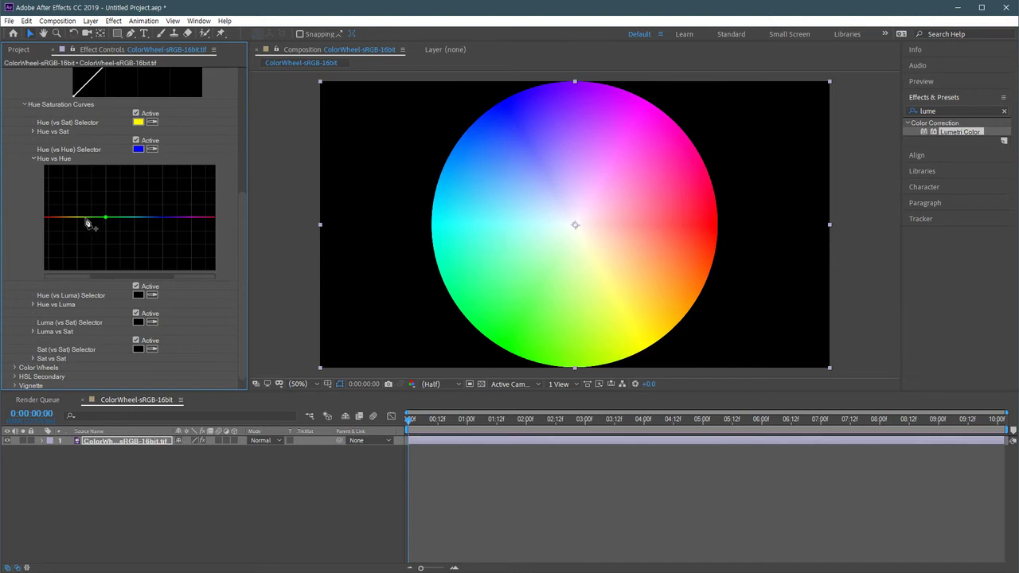
left_click(83, 219)
left_click(133, 219)
left_click_drag(105, 217, 106, 271)
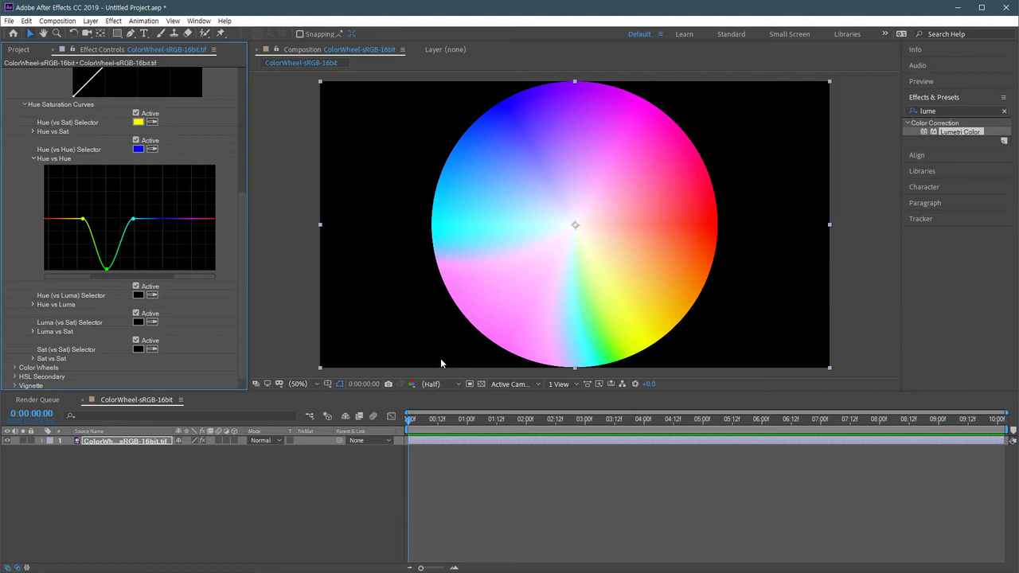
Compare the wheel with Hue vs Hue off and on, and lower the green point to the curve's lower limit
left_click(136, 141)
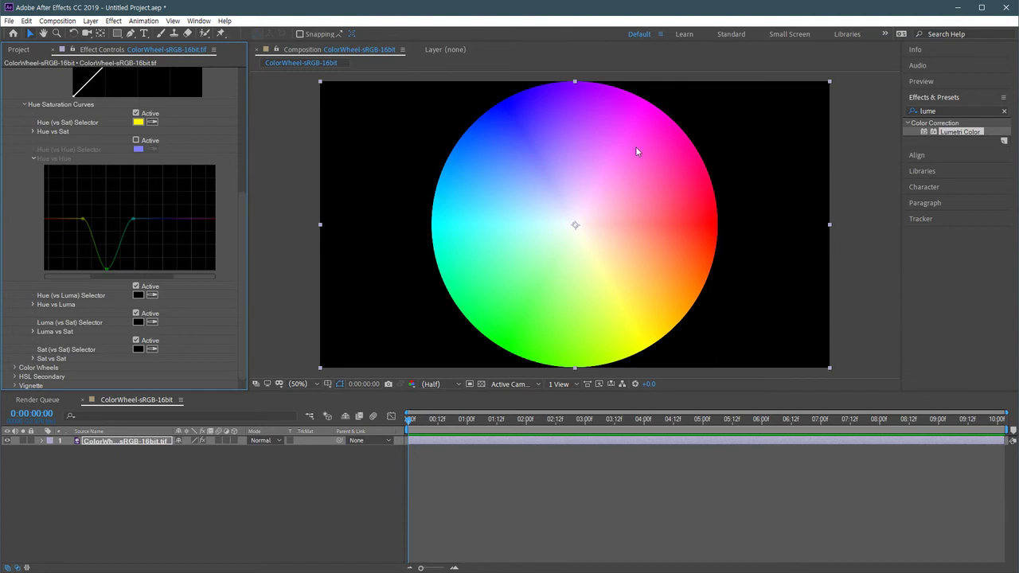
left_click(136, 140)
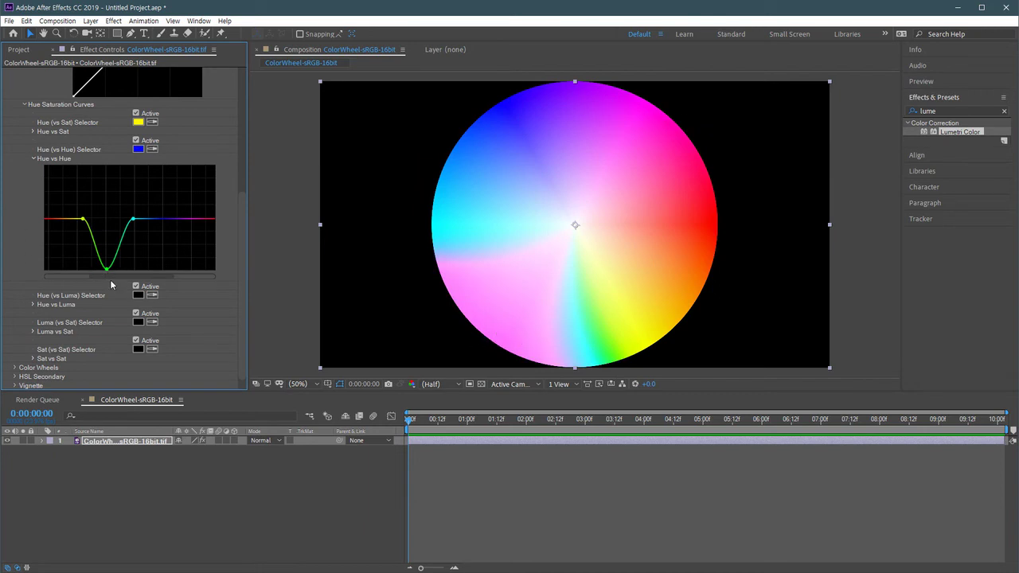
mouse_move(107, 269)
left_mouse_down()
mouse_move(109, 170)
mouse_move(108, 271)
left_mouse_up()
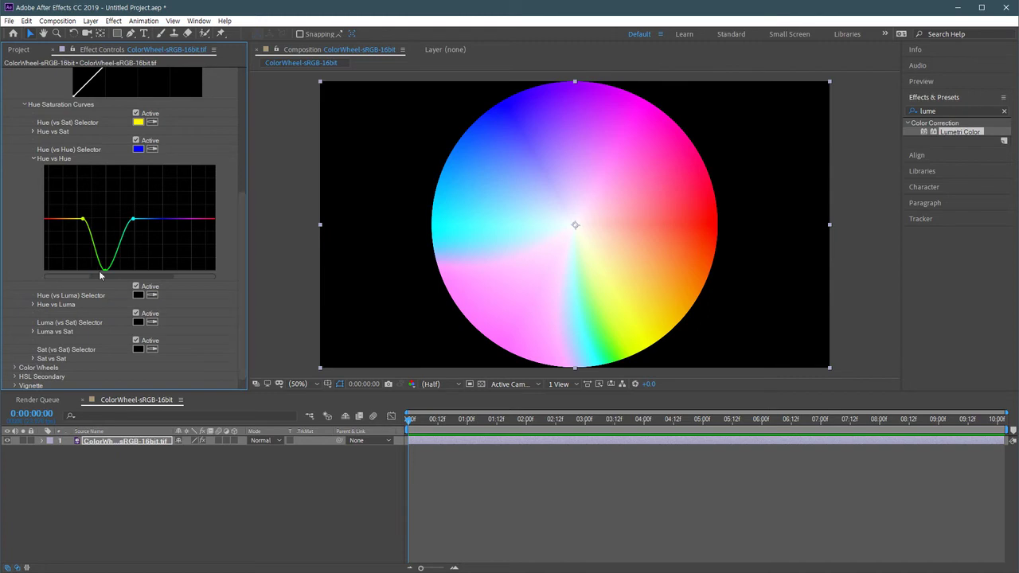
mouse_move(106, 272)
left_mouse_down()
mouse_move(112, 173)
mouse_move(110, 277)
left_mouse_up()
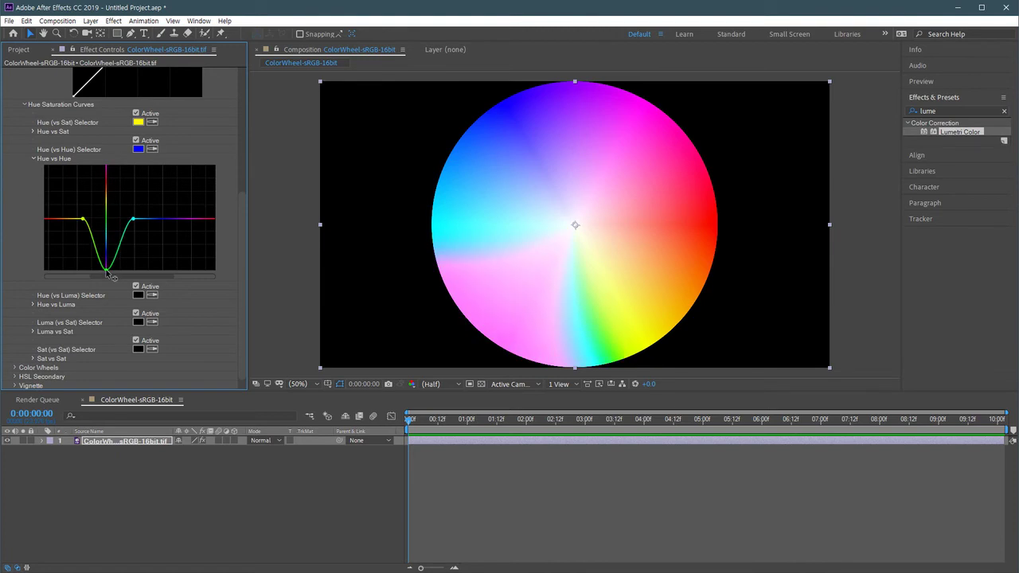
mouse_move(110, 274)
left_mouse_down()
mouse_move(109, 169)
mouse_move(107, 272)
left_mouse_up()
Find the Hue/Saturation effect by searching for "hue" and apply it to the color wheel layer
scroll(239, 207, "up", 5)
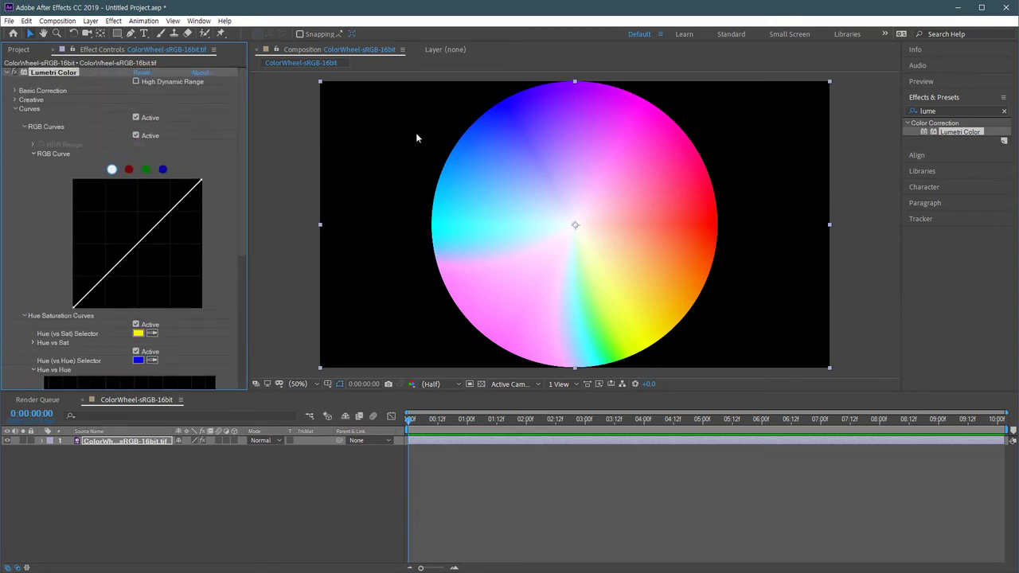
left_click(948, 112)
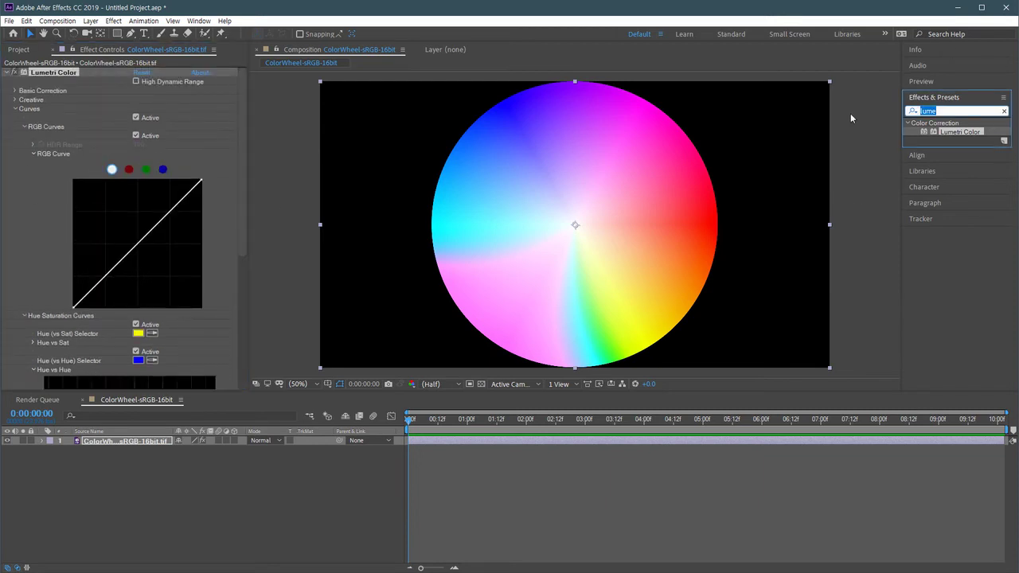
type("hue")
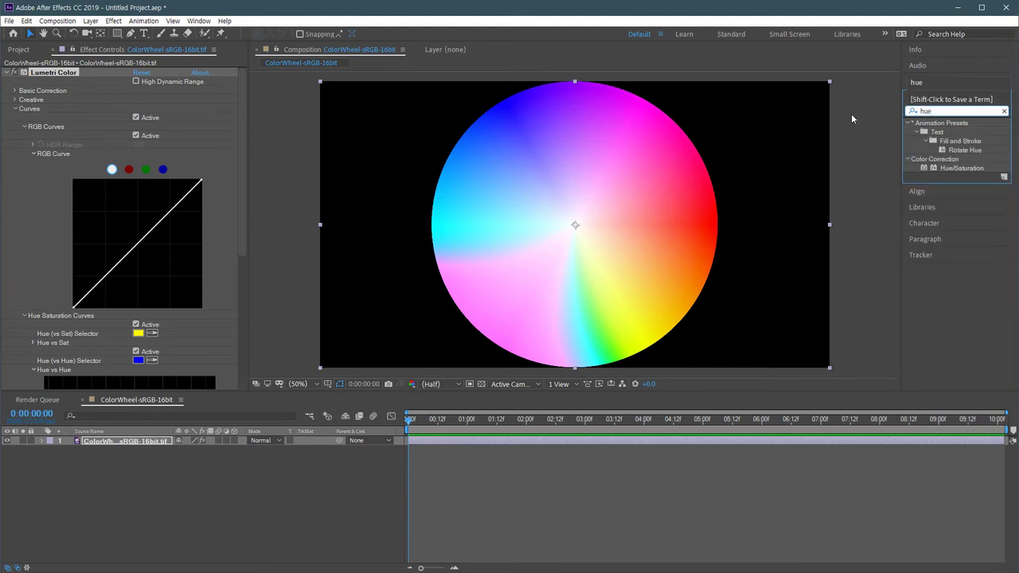
left_click_drag(965, 168, 577, 199)
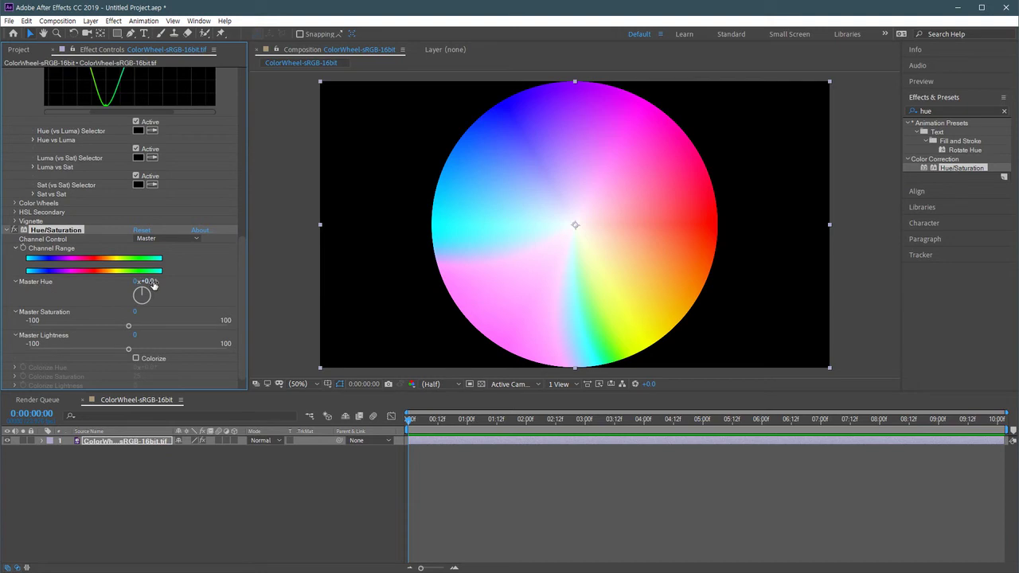
Disable the Lumetri Color effect and set the Hue/Saturation Master Hue to 180°
left_click(240, 188)
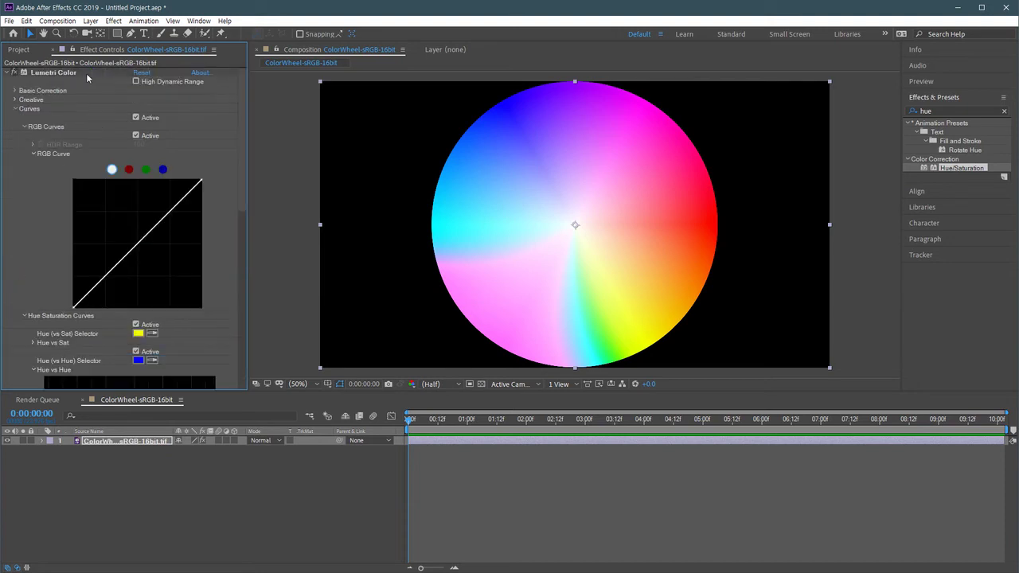
left_click(14, 72)
left_click_drag(242, 202, 235, 384)
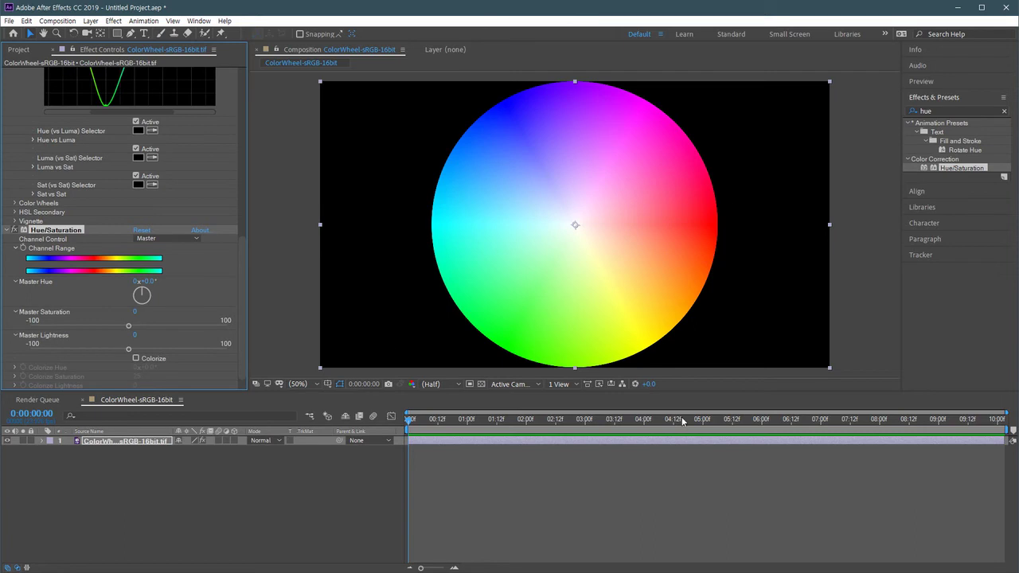
left_click(148, 282)
type("180")
key("Return")
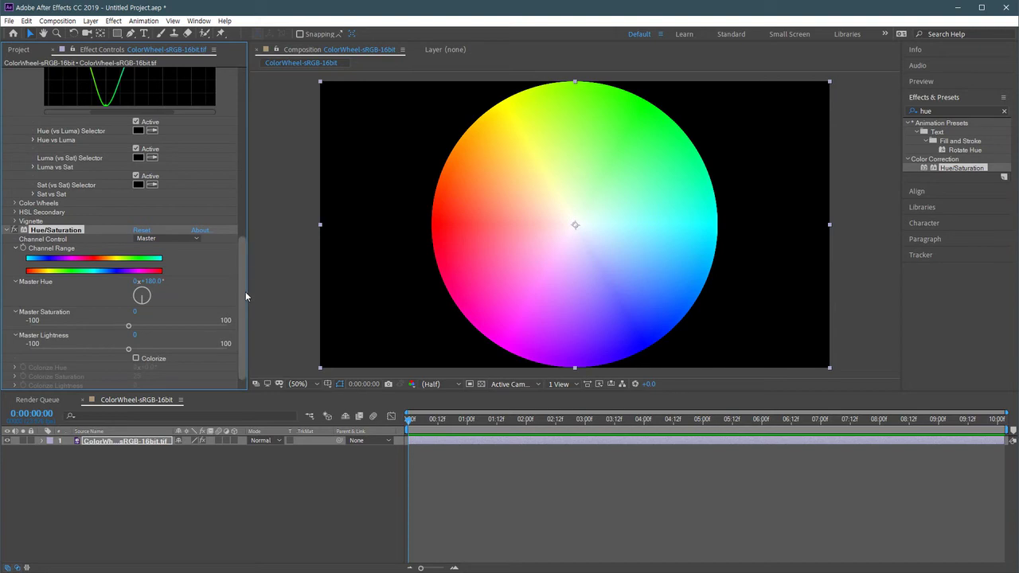
Disable the Hue/Saturation effect and return to the Hue vs Hue curve
scroll(242, 286, "up", 1)
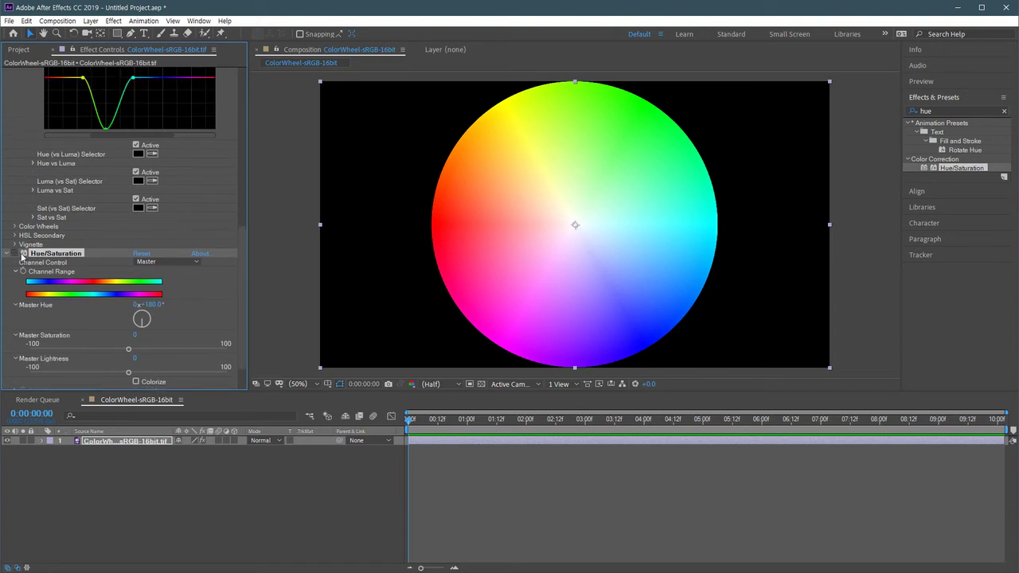
left_click(22, 253)
left_click_drag(241, 284, 244, 226)
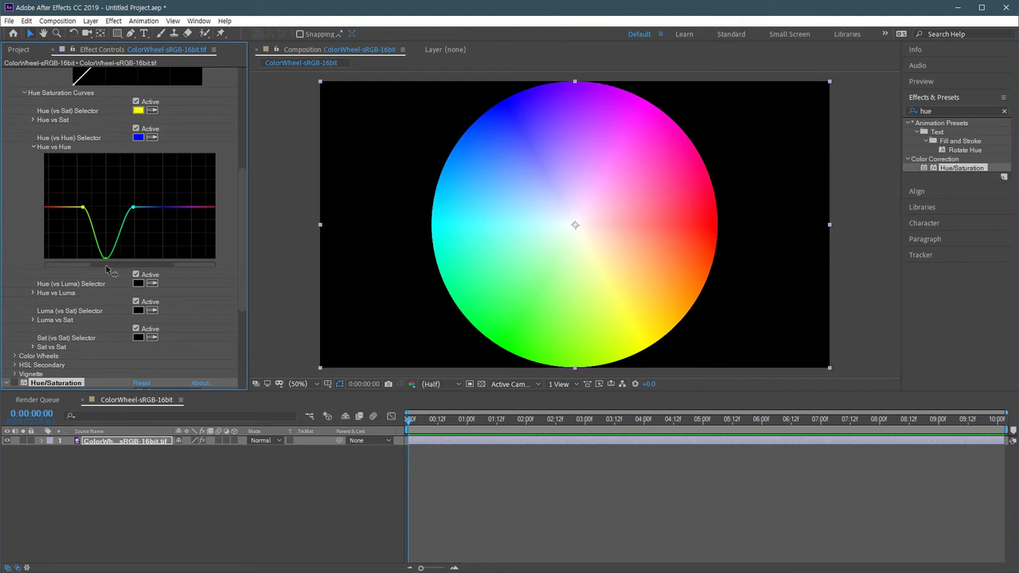
Raise the green Hue vs Hue point close to the curve's upper limit and re-enable Lumetri Color
left_click_drag(106, 259, 111, 167)
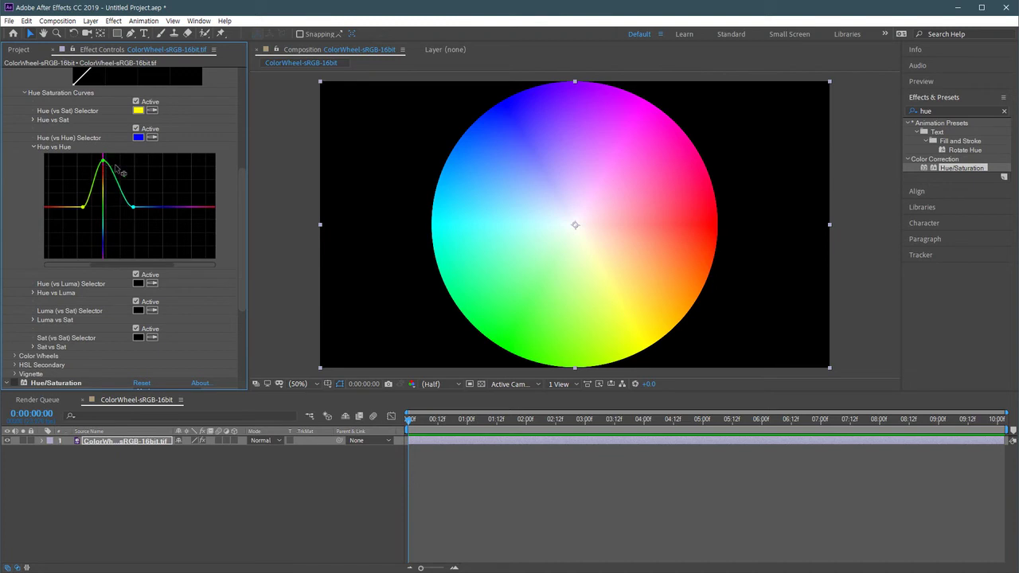
left_click_drag(242, 212, 242, 111)
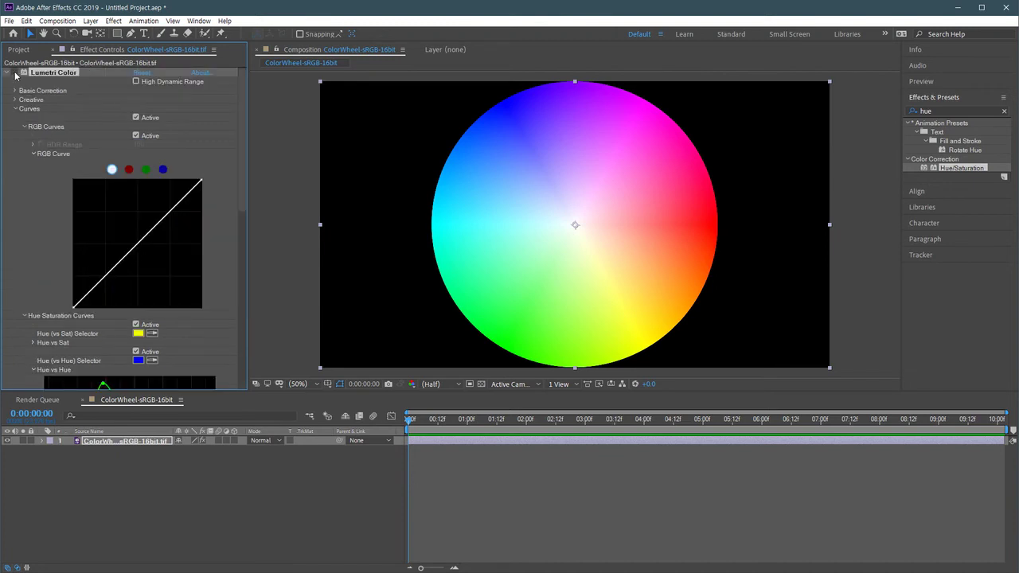
left_click_drag(244, 196, 246, 277)
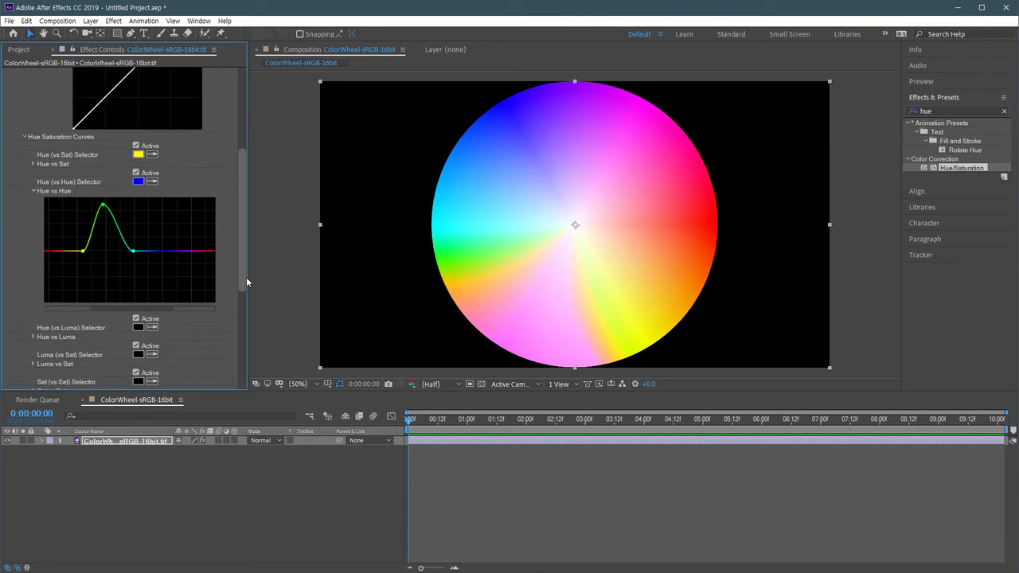
Reset the Hue vs Hue curve, and lower the whole curve to its lower limit with a single point between green and cyan
double_click(120, 252)
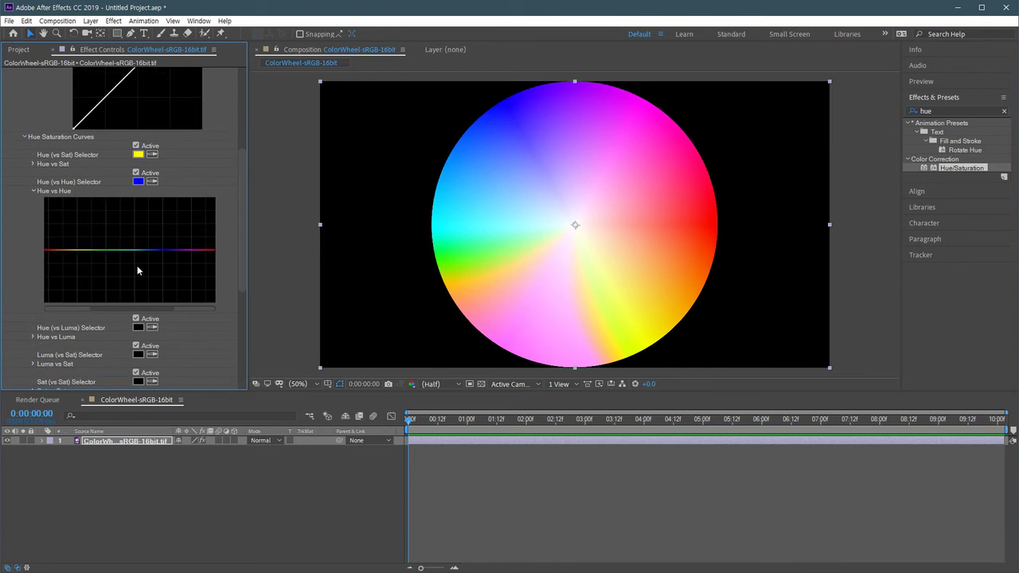
left_click(130, 250)
left_click_drag(133, 253, 132, 311)
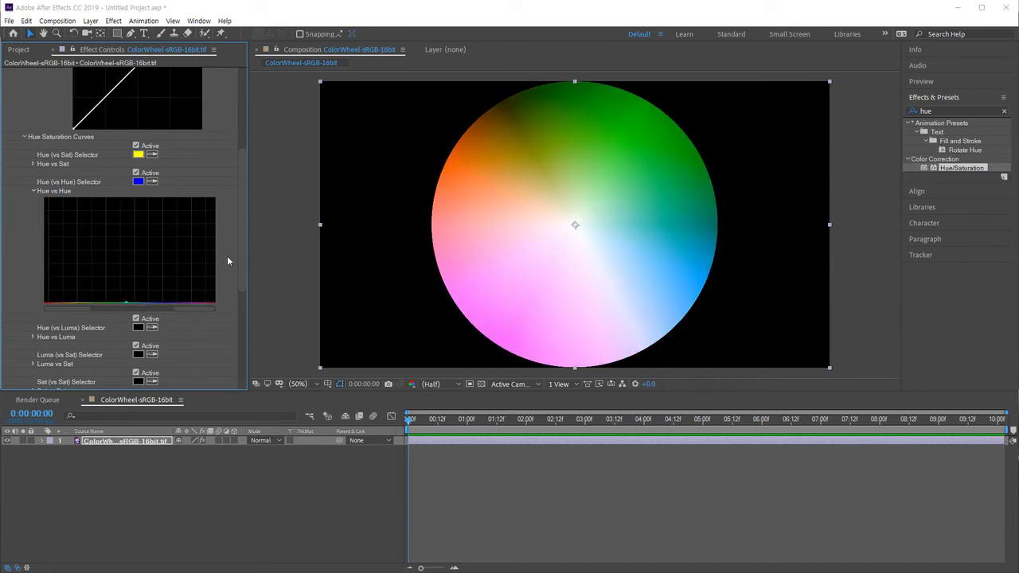
left_click_drag(243, 234, 242, 327)
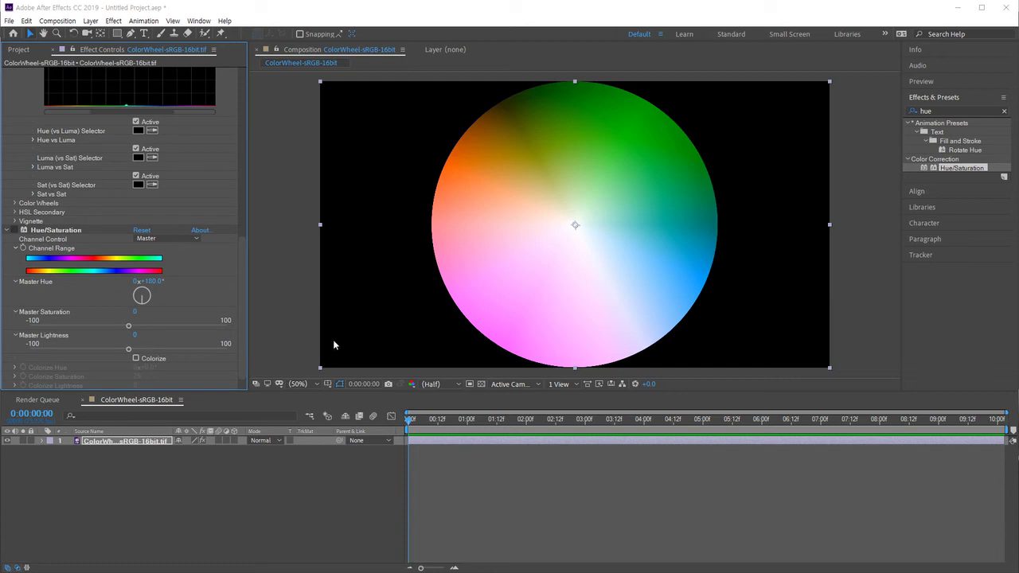
Compare the lowered Hue vs Hue curve with the Master Hue control of the Hue/Saturation effect
left_click_drag(244, 285, 242, 191)
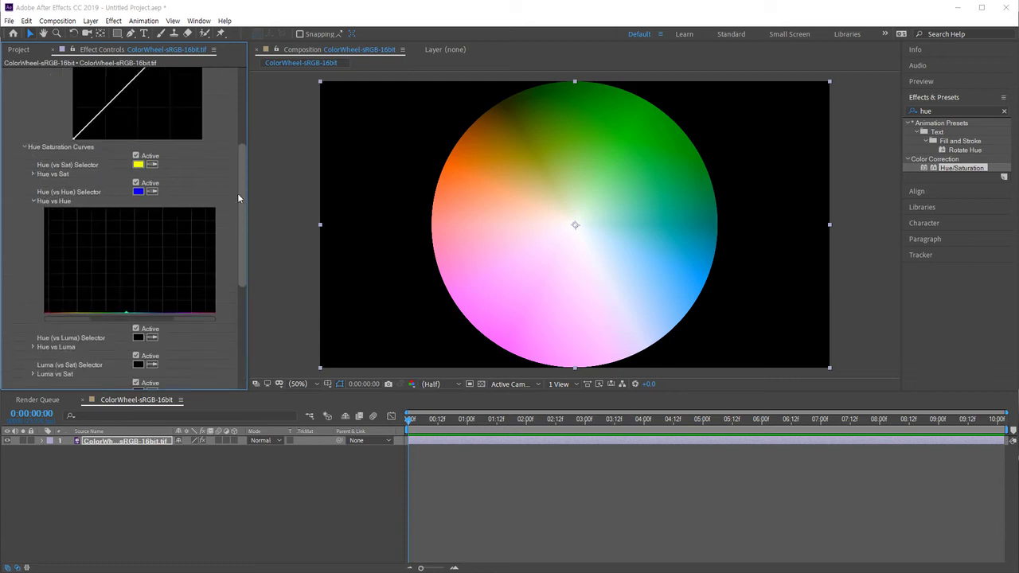
left_click_drag(239, 236, 240, 307)
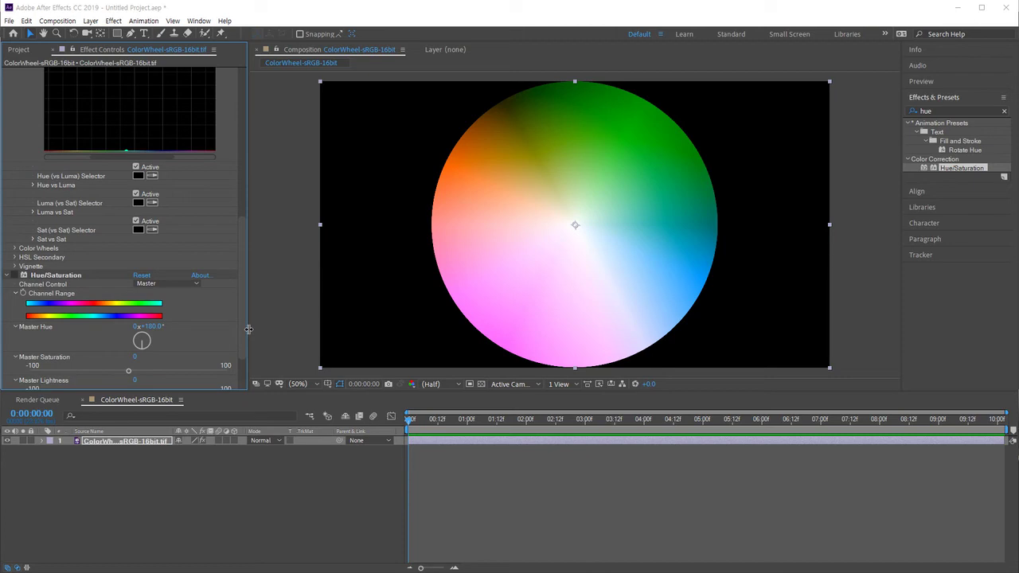
left_click_drag(241, 317, 241, 264)
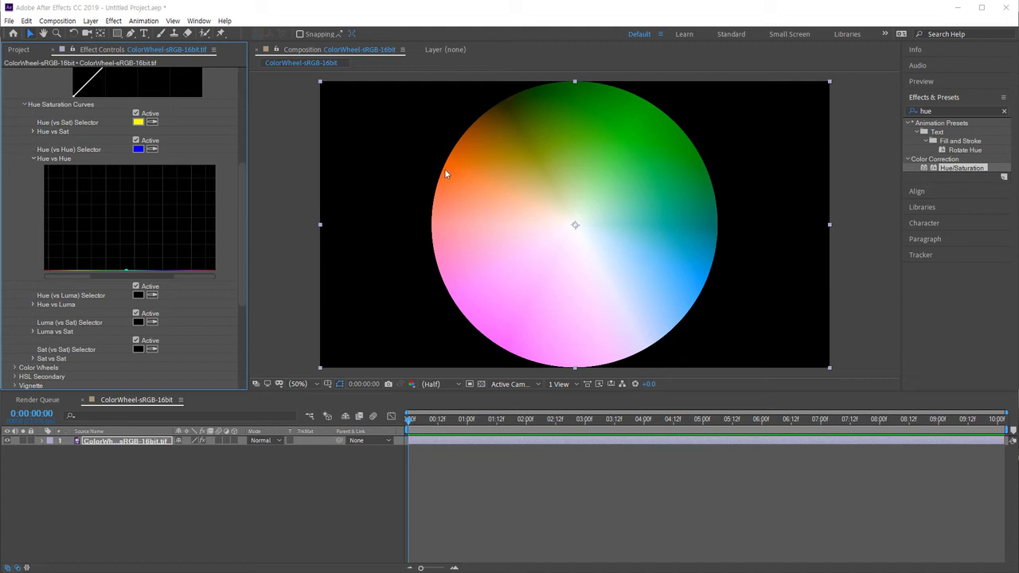
left_click_drag(241, 284, 242, 366)
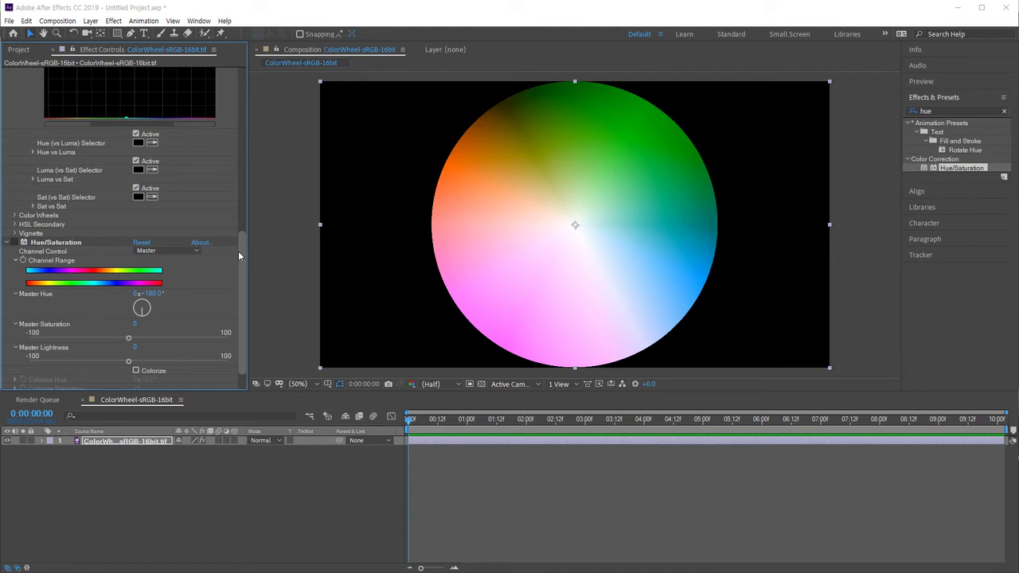
left_click(52, 243)
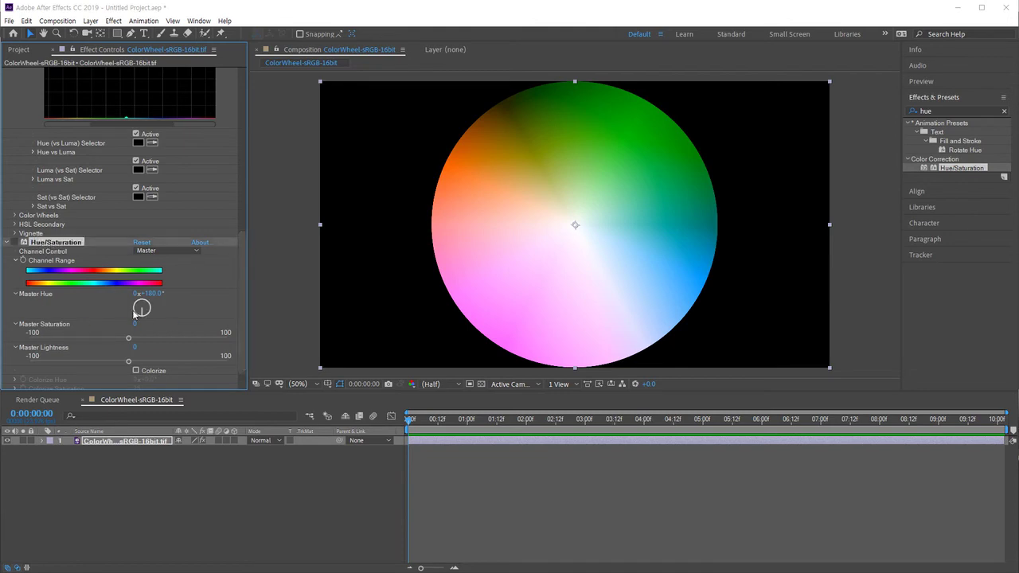
Reset the Hue vs Hue curve to a flat line and collapse it
left_click_drag(242, 261, 246, 188)
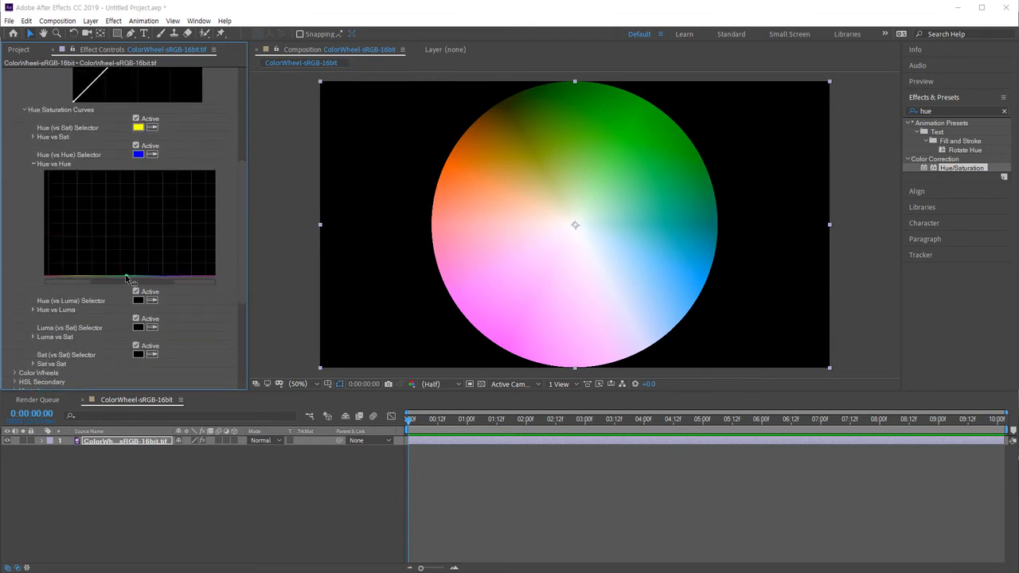
left_click_drag(128, 277, 128, 223)
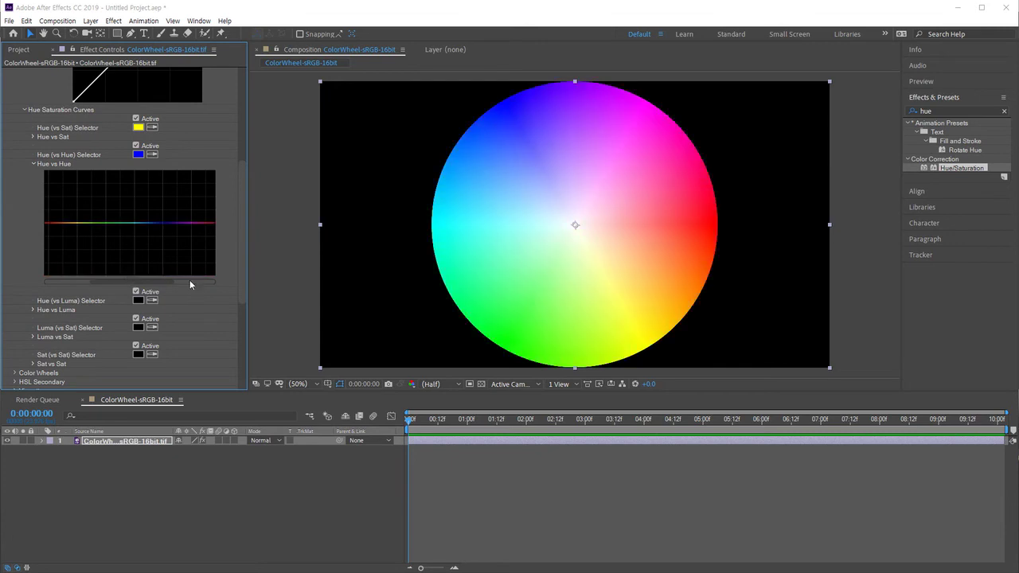
scroll(242, 229, "down", 3)
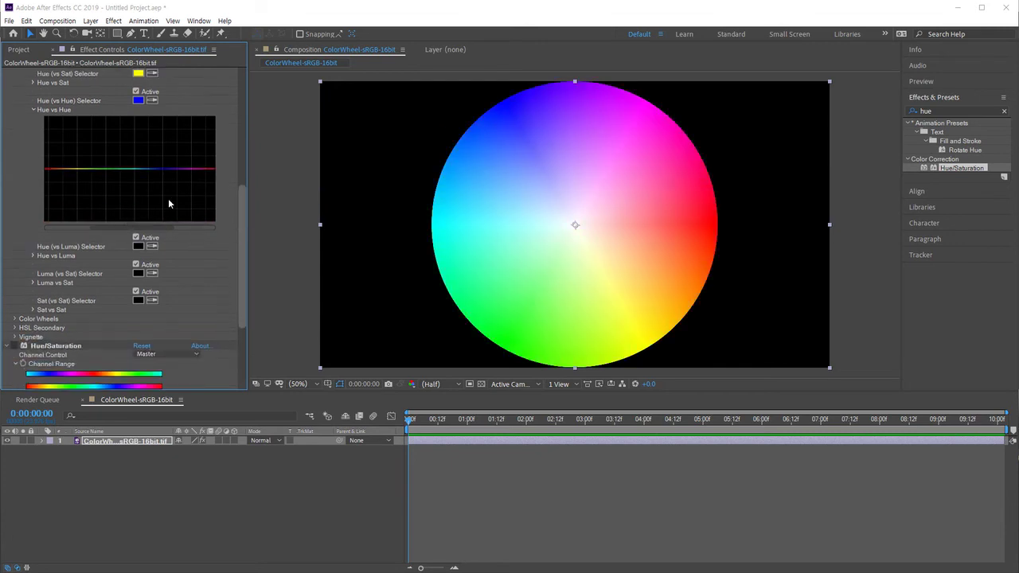
left_click(33, 112)
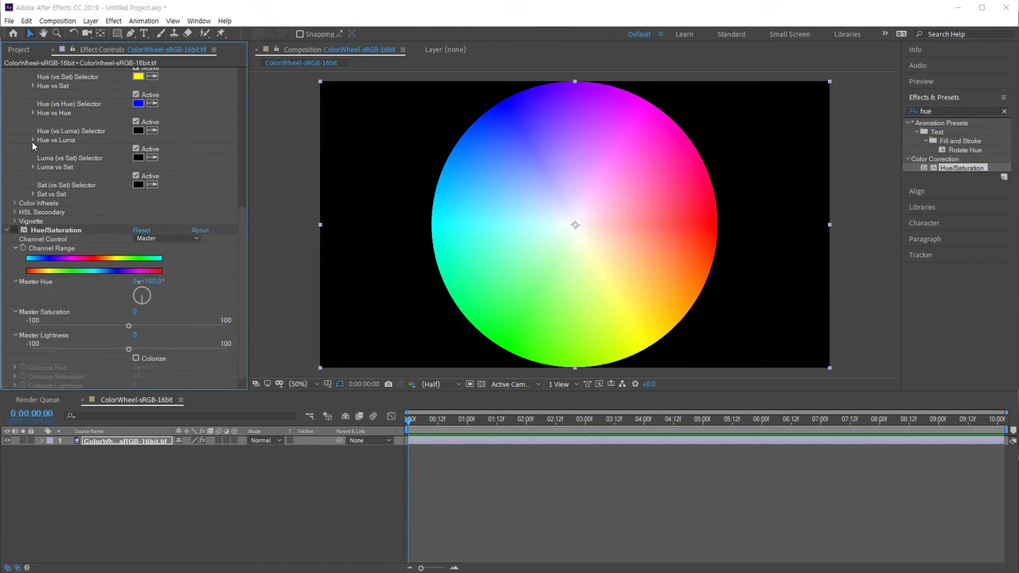
Sample red at the wheel's edge for Hue vs Luma, raise its point to the curve's upper limit, and reset the curve
left_click(32, 140)
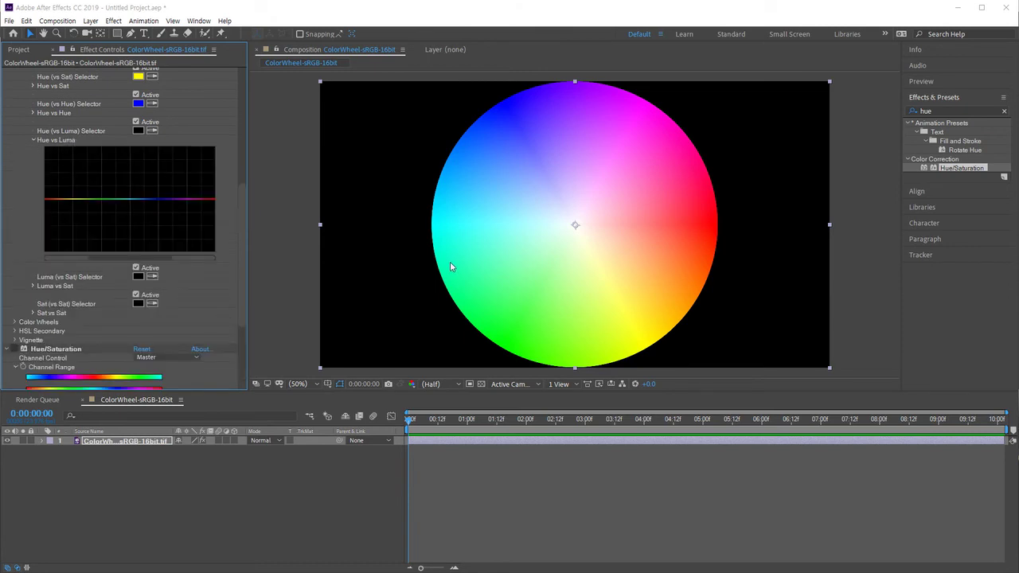
scroll(175, 306, "down", 3)
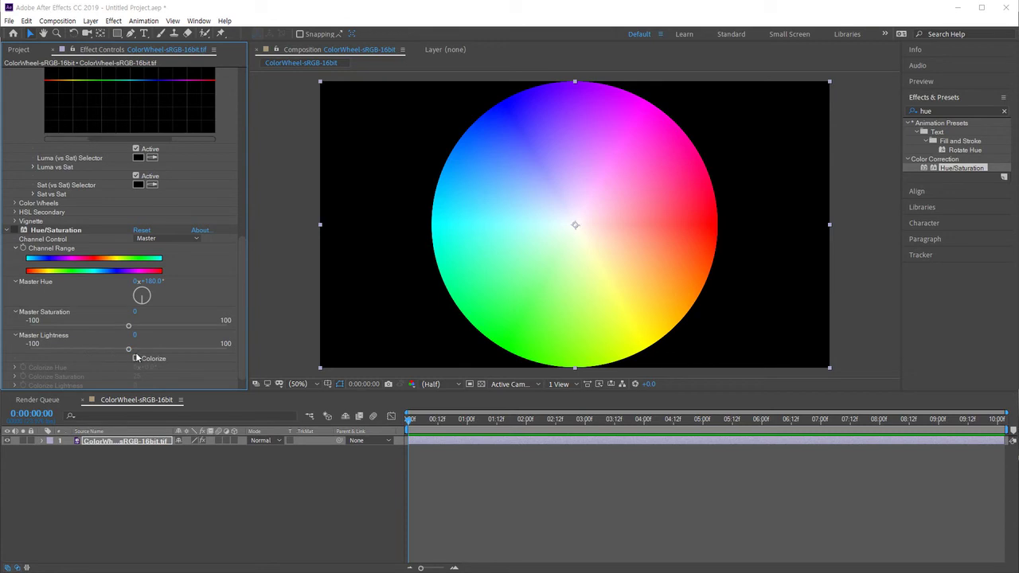
left_click_drag(241, 258, 238, 168)
left_click(151, 219)
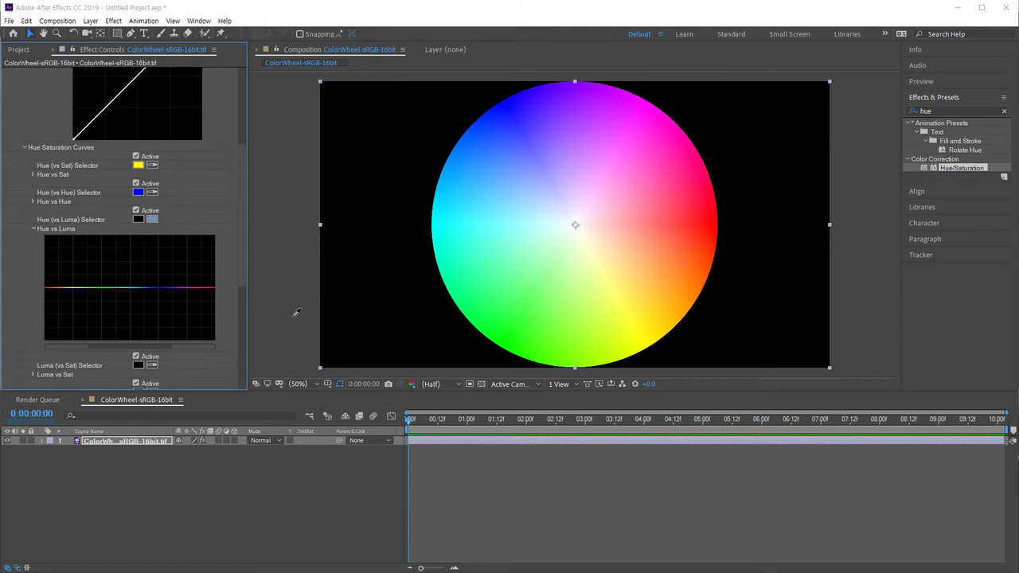
left_click(718, 220)
left_click_drag(46, 291, 47, 236)
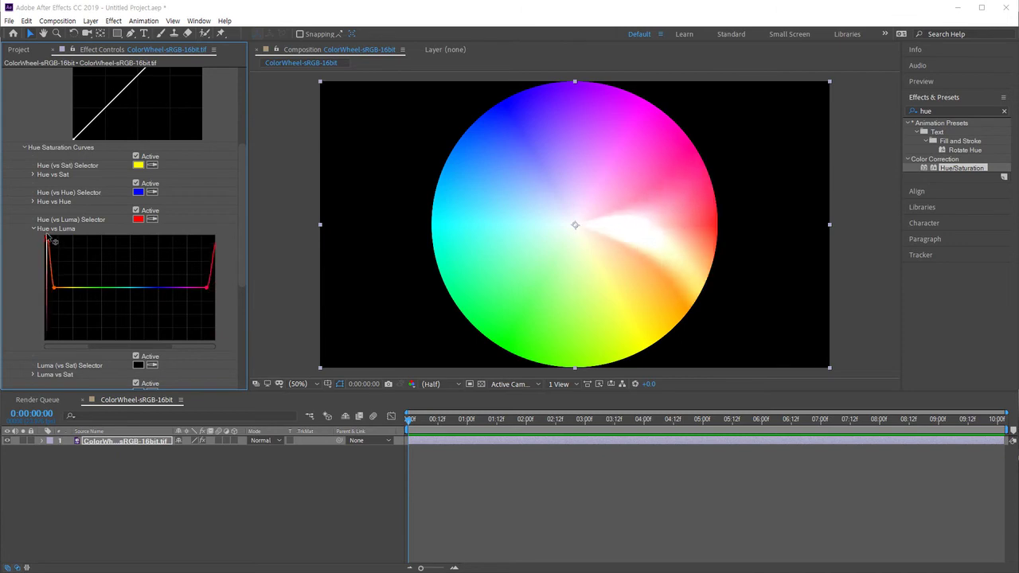
double_click(54, 292)
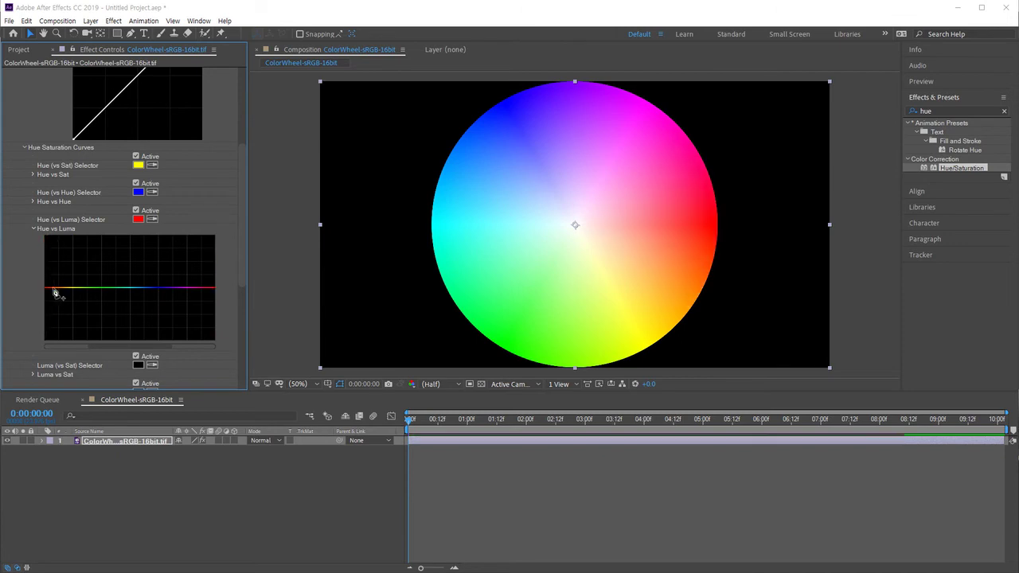
Sample green from the wheel for Hue vs Luma, raise its point above the midline, then reset and collapse the curve
left_click(153, 219)
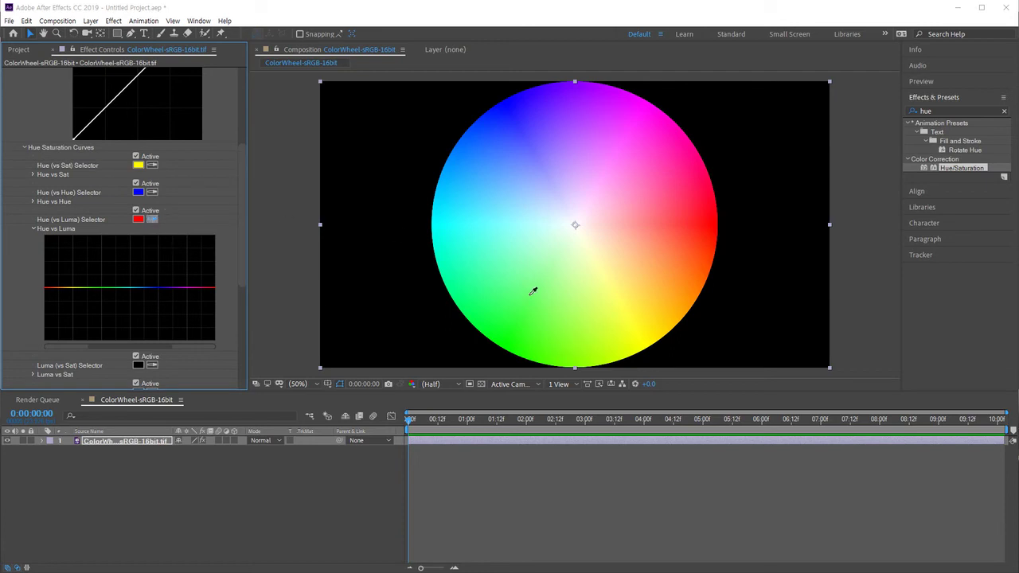
left_click(529, 296)
left_click_drag(102, 290, 118, 267)
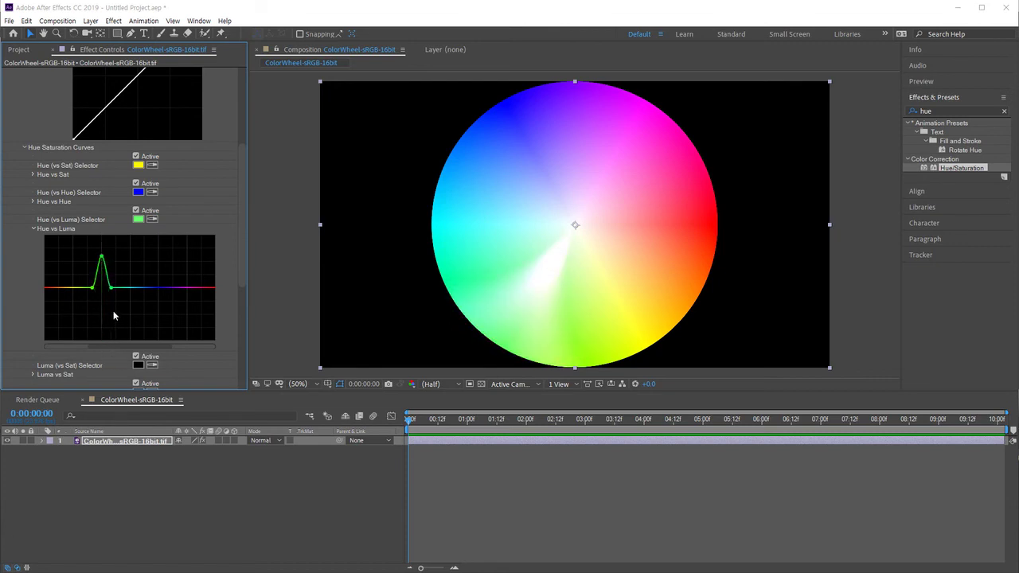
double_click(111, 289)
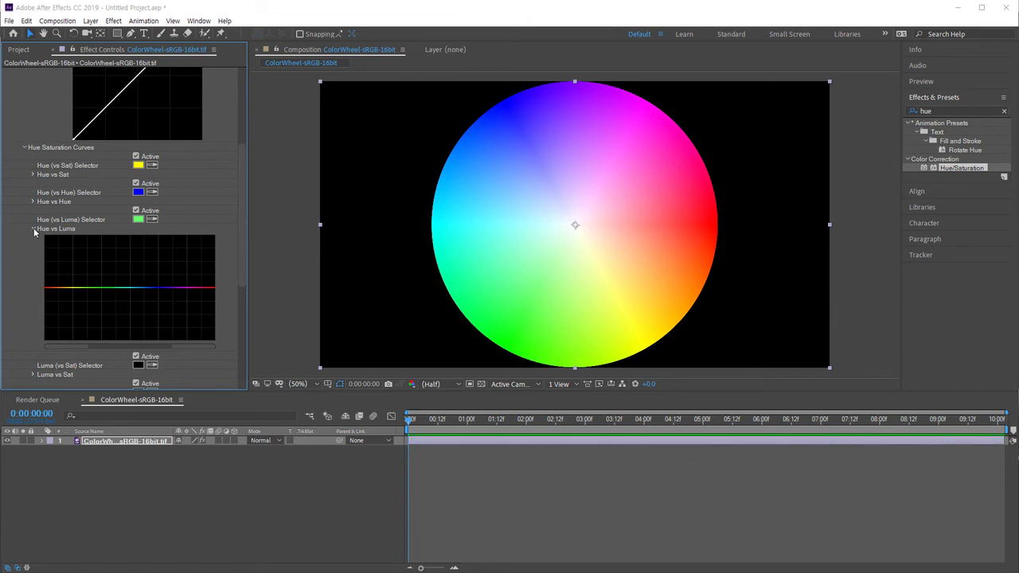
left_click(33, 229)
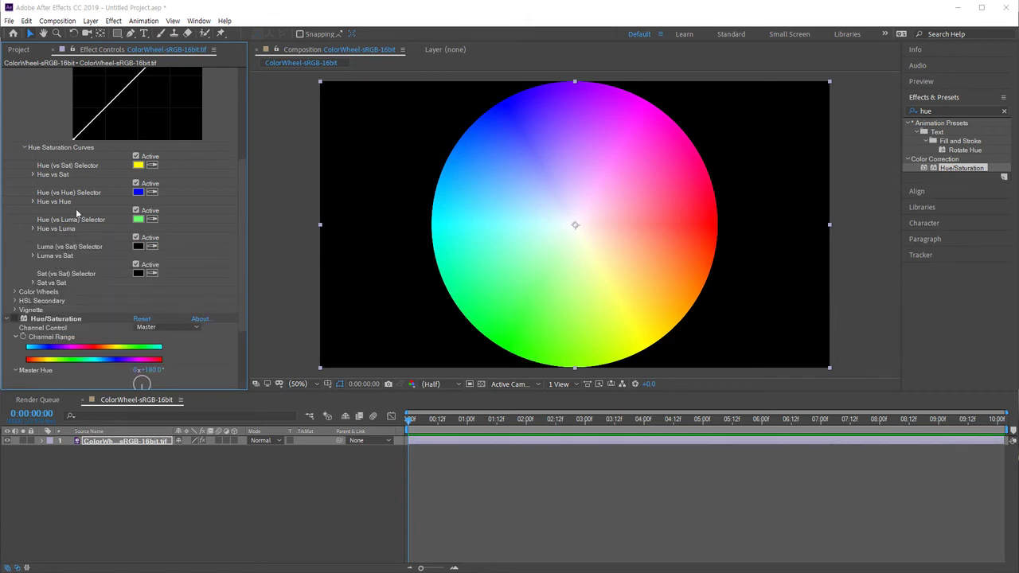
Sample purple at the wheel's upper edge for Luma vs Sat and lower the middle point to the curve's lower limit
left_click(34, 255)
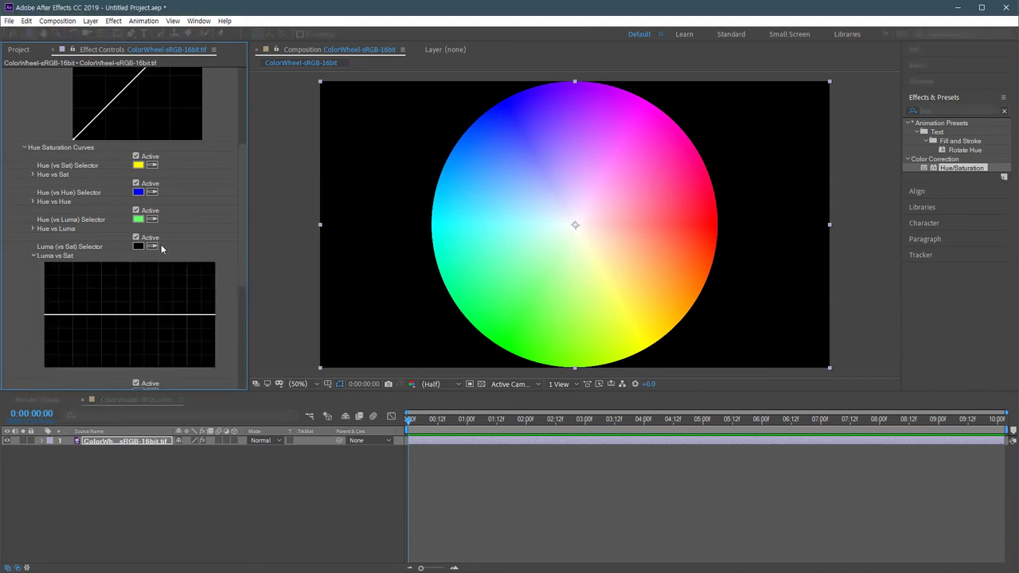
left_click(157, 247)
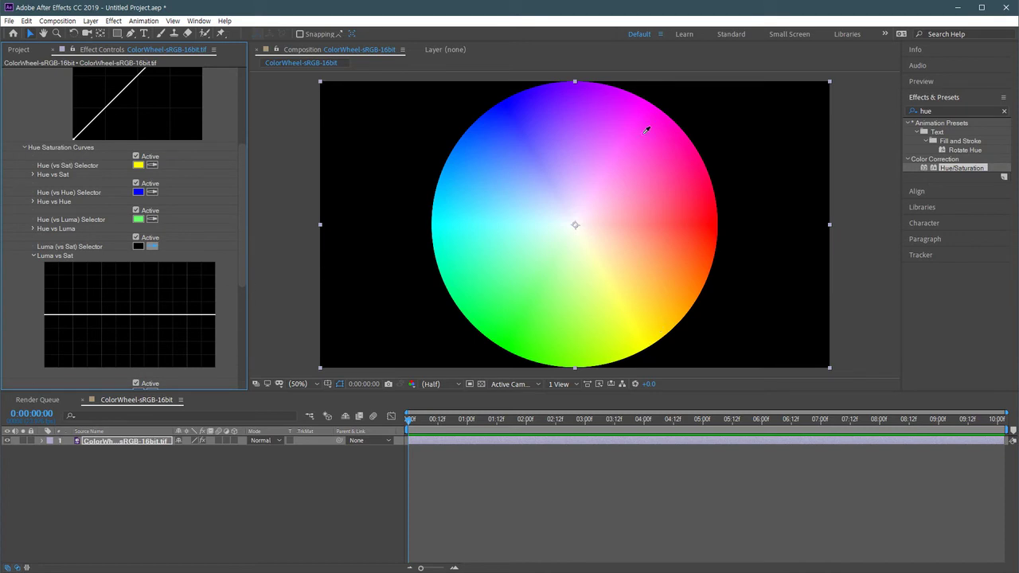
left_click(603, 88)
scroll(125, 305, "down", 1)
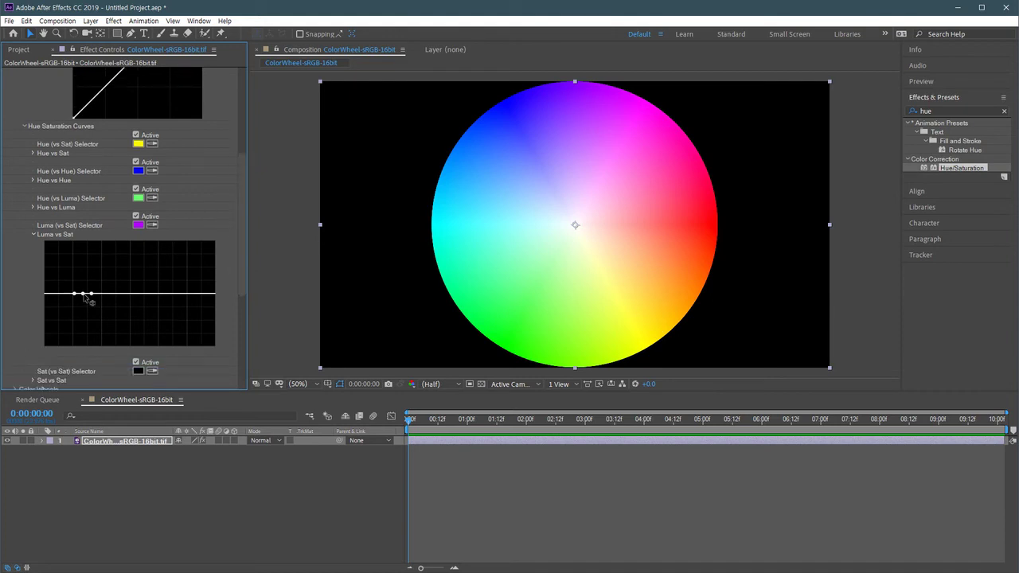
left_click_drag(81, 295, 95, 343)
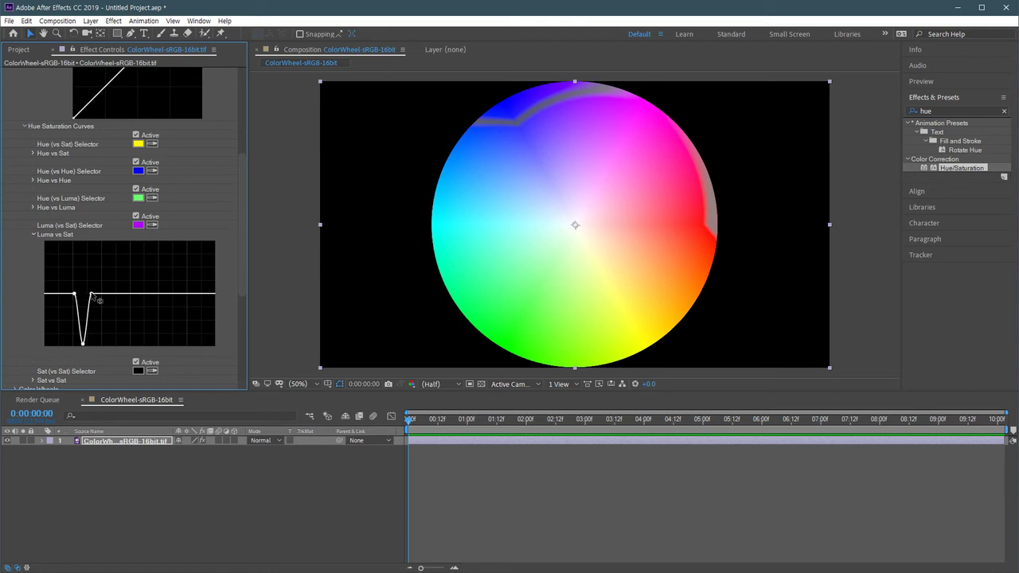
Widen the Luma vs Sat dip by moving its outer points apart, then reset and collapse the curve
left_click_drag(91, 294, 50, 296)
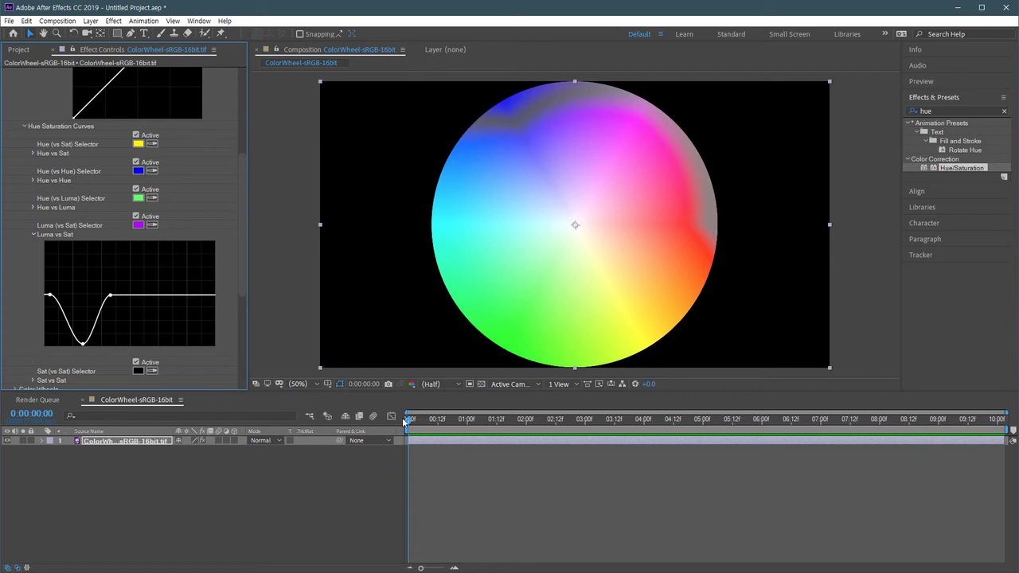
double_click(112, 299)
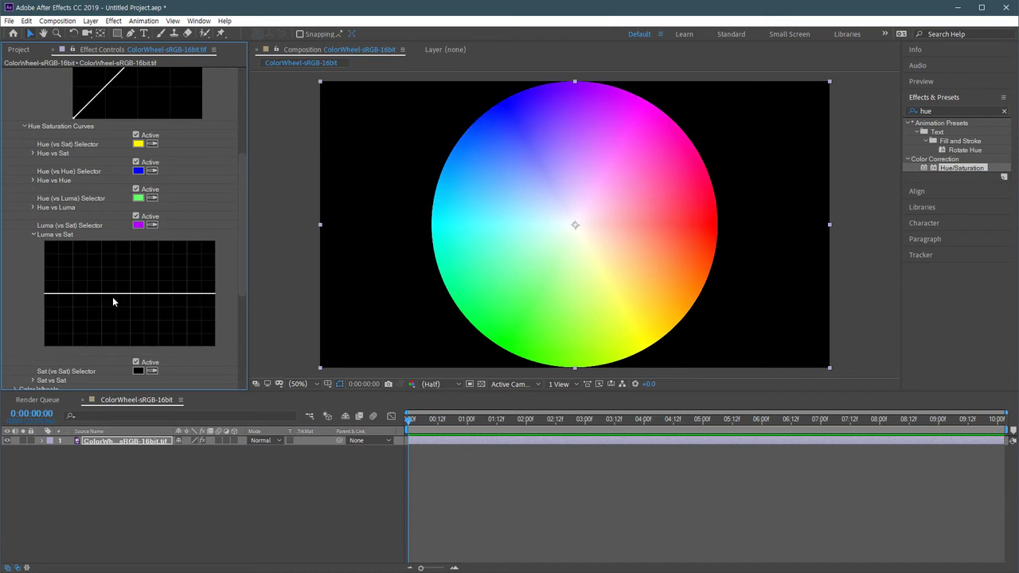
left_click(33, 234)
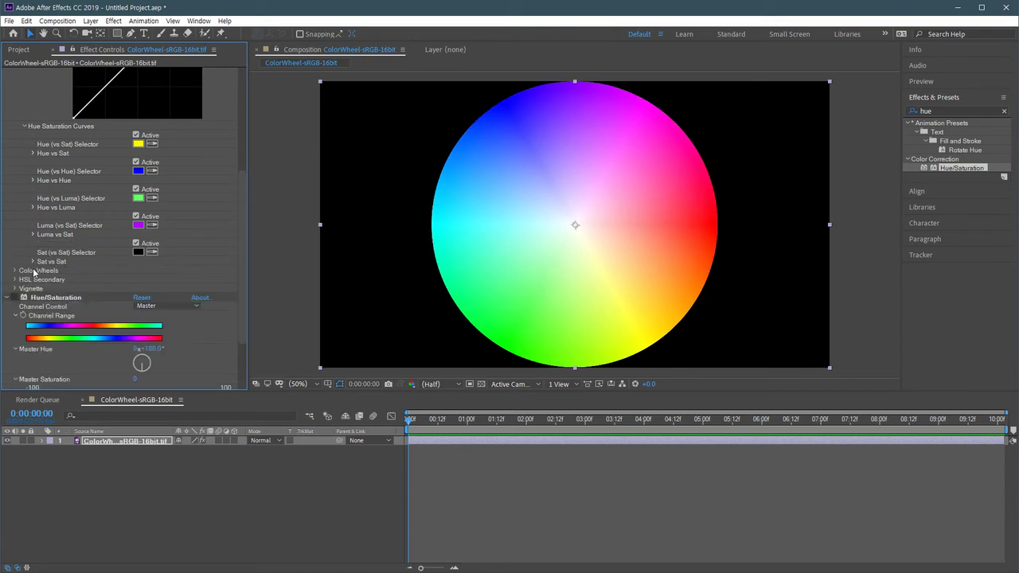
Sample magenta from the wheel for Sat vs Sat, raise the curve's high-saturation point, and reset the curve
left_click(34, 262)
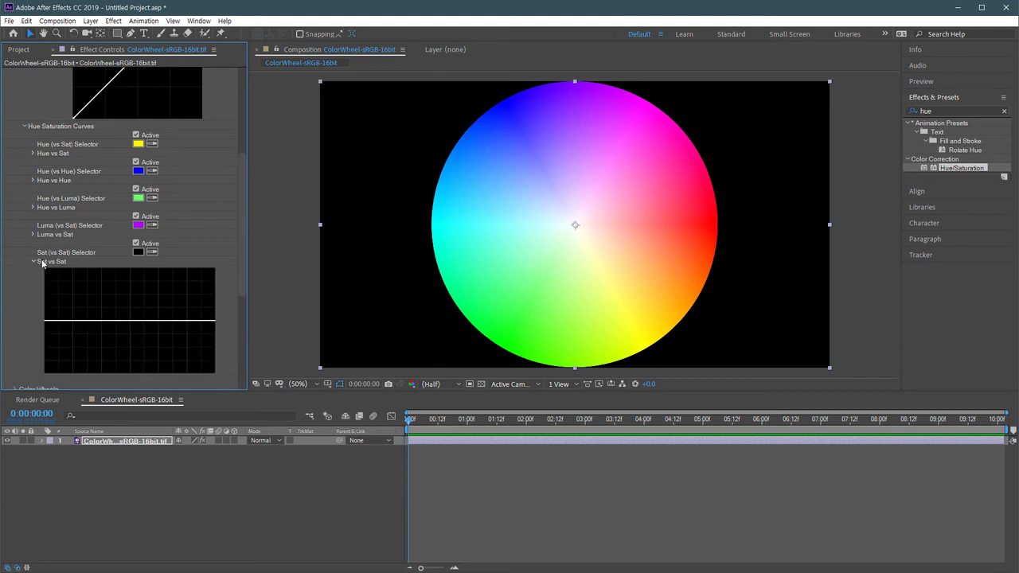
left_click(152, 251)
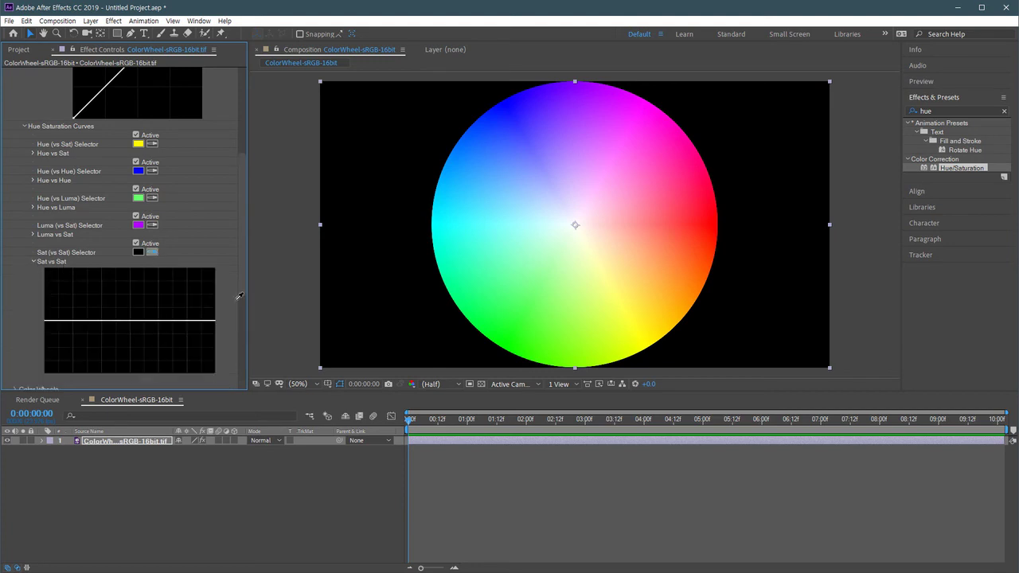
left_click(652, 137)
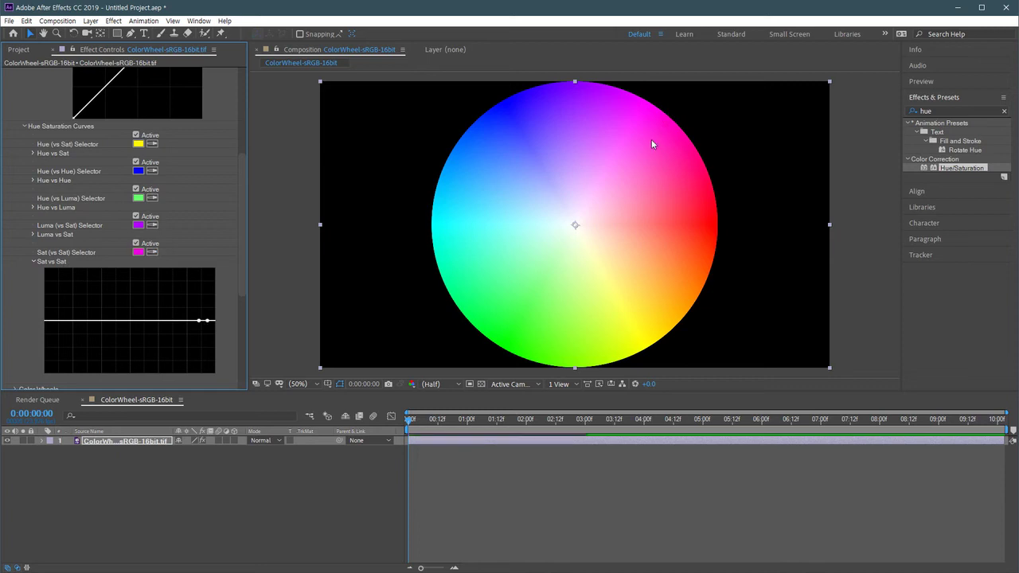
left_click_drag(207, 323, 223, 283)
double_click(199, 322)
left_click_drag(245, 288, 245, 195)
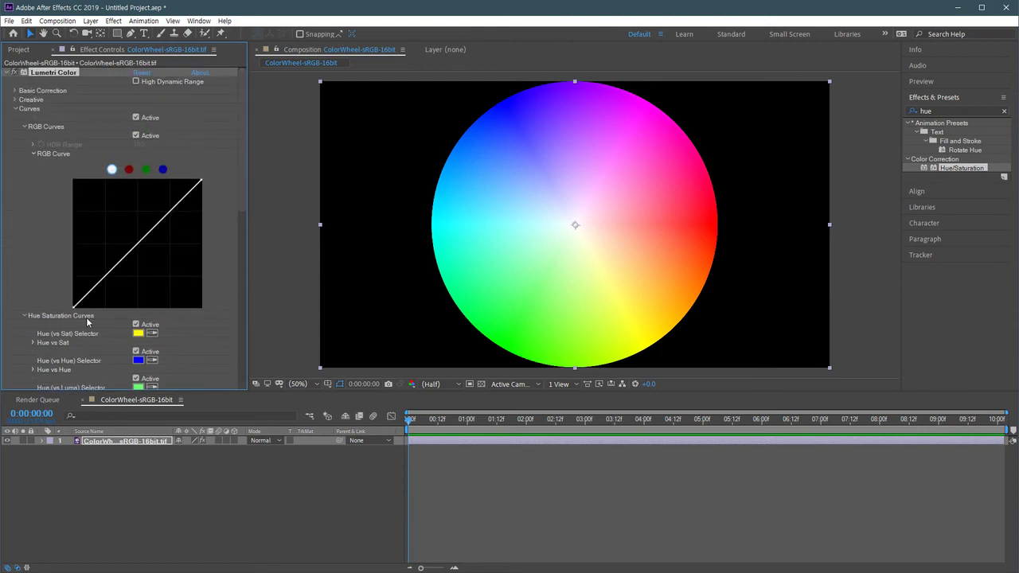
left_click_drag(243, 196, 236, 253)
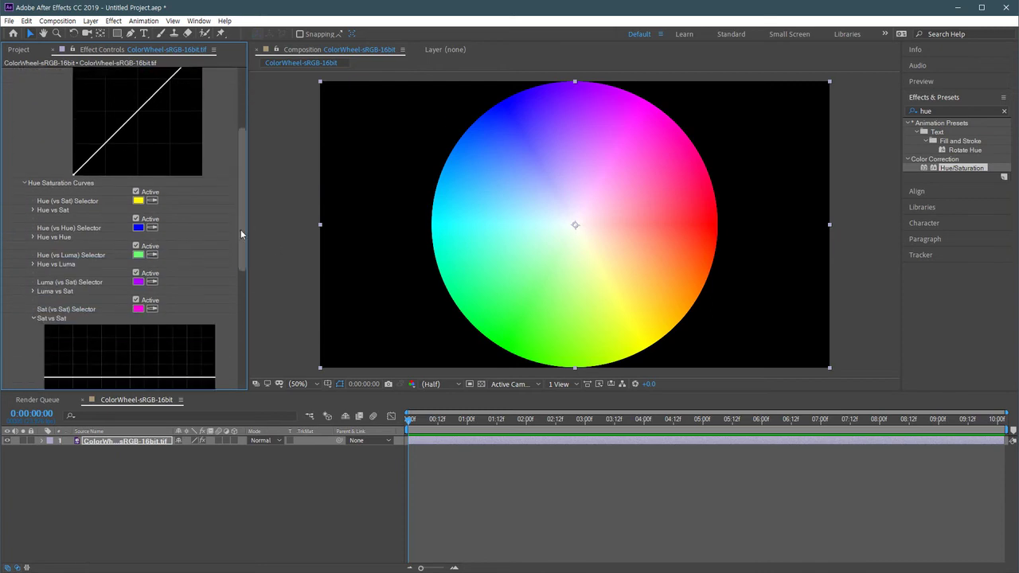
left_click_drag(241, 228, 238, 264)
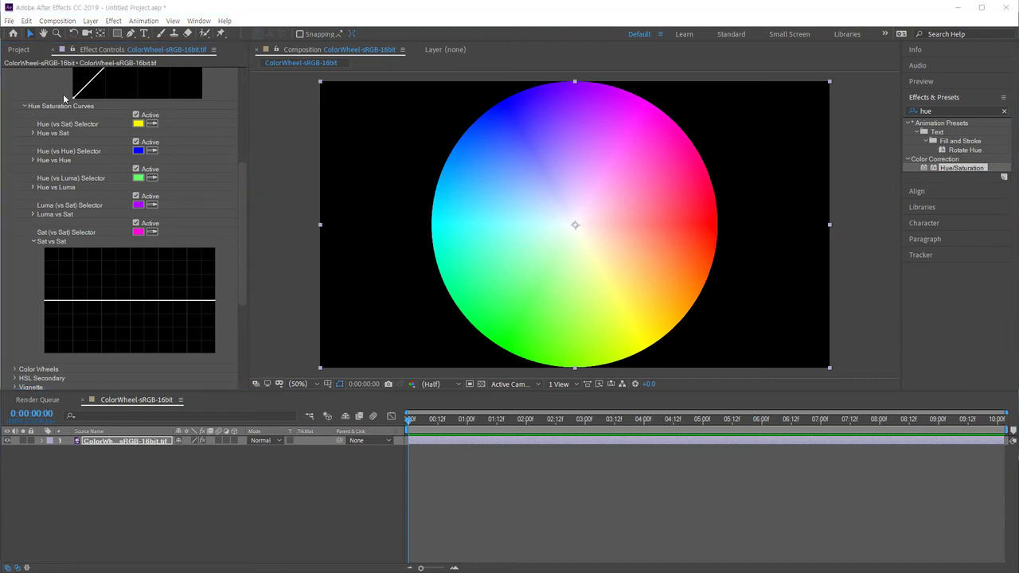
Create a new composition from the Flowers - 4356.mp4 footage in the project
left_click(24, 53)
left_click(111, 211)
left_click_drag(44, 167, 43, 386)
left_click_drag(35, 385, 35, 386)
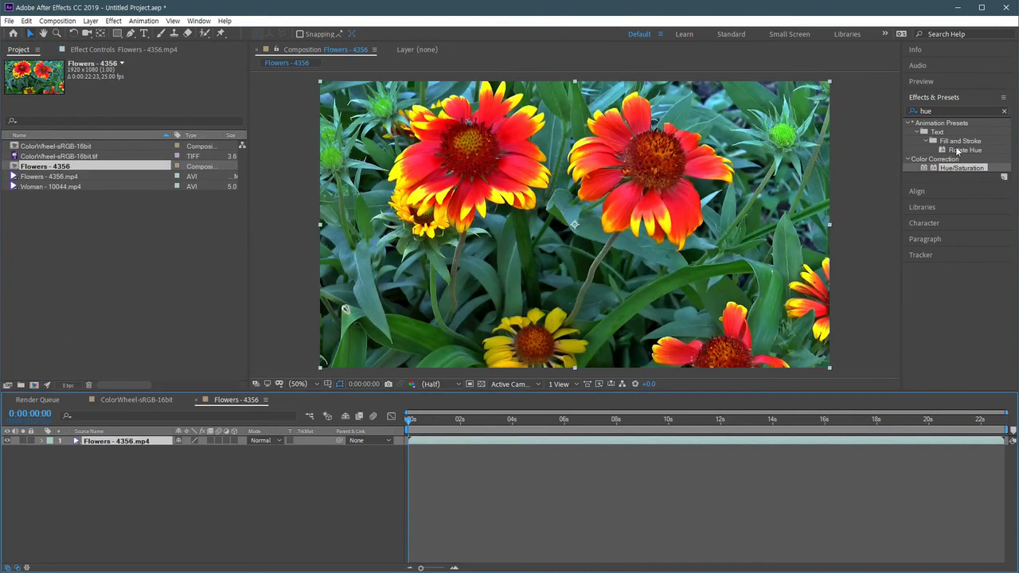
Apply the Lumetri Color effect to the Flowers - 4356.mp4 layer and move the current time to 0:00:17:22
left_click(954, 112)
type("lum")
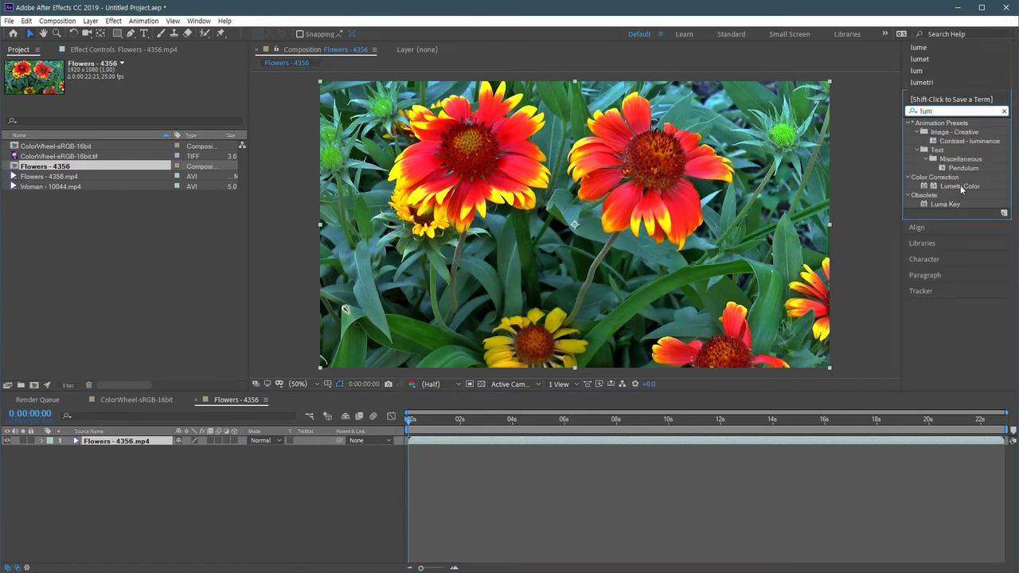
left_click_drag(960, 186, 363, 323)
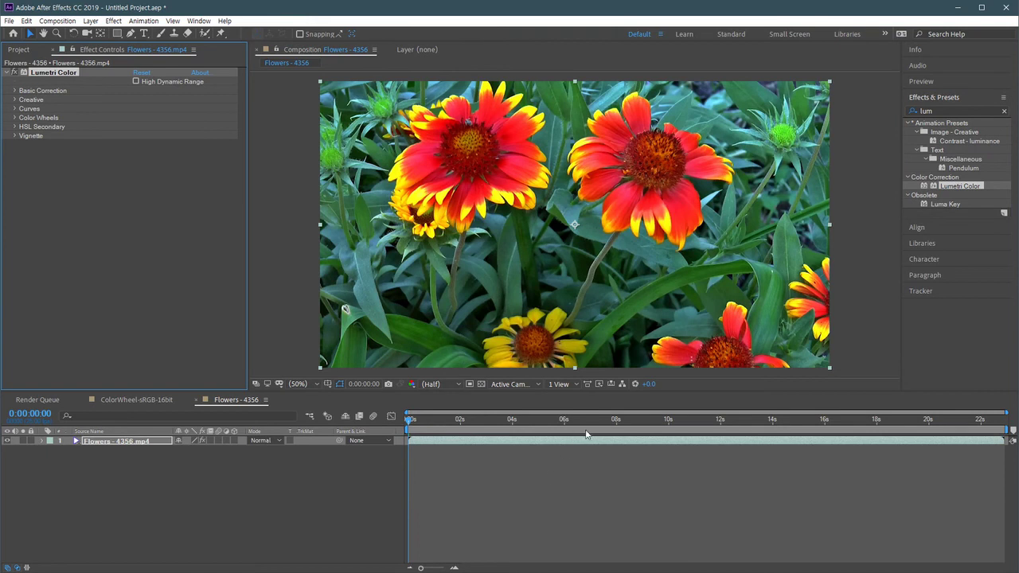
left_click(707, 419)
left_click_drag(720, 420, 873, 421)
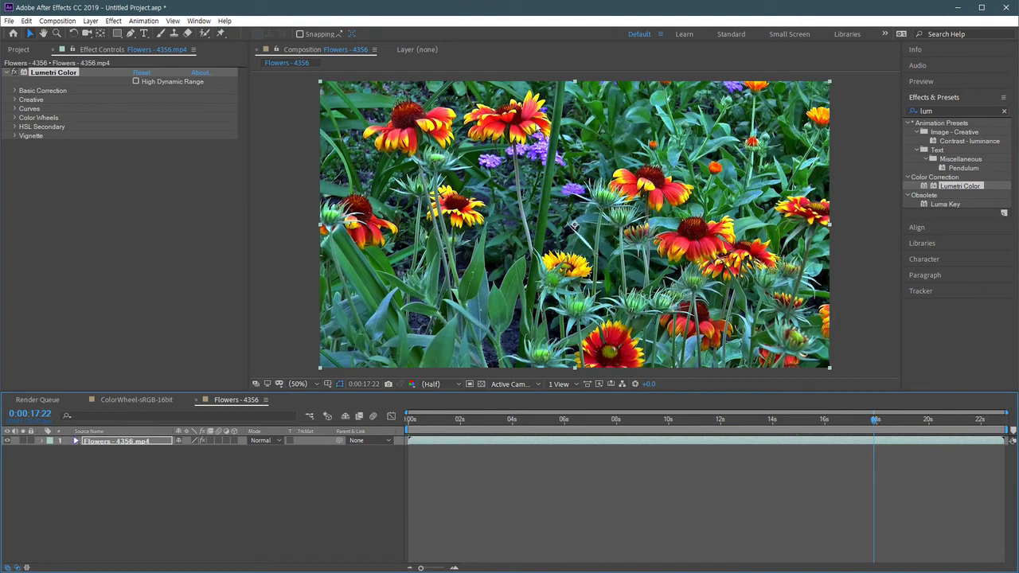
Expand Lumetri Color's Curves, sample a green leaf for Hue vs Sat, and lower the curve's green point to the bottom
left_click(14, 108)
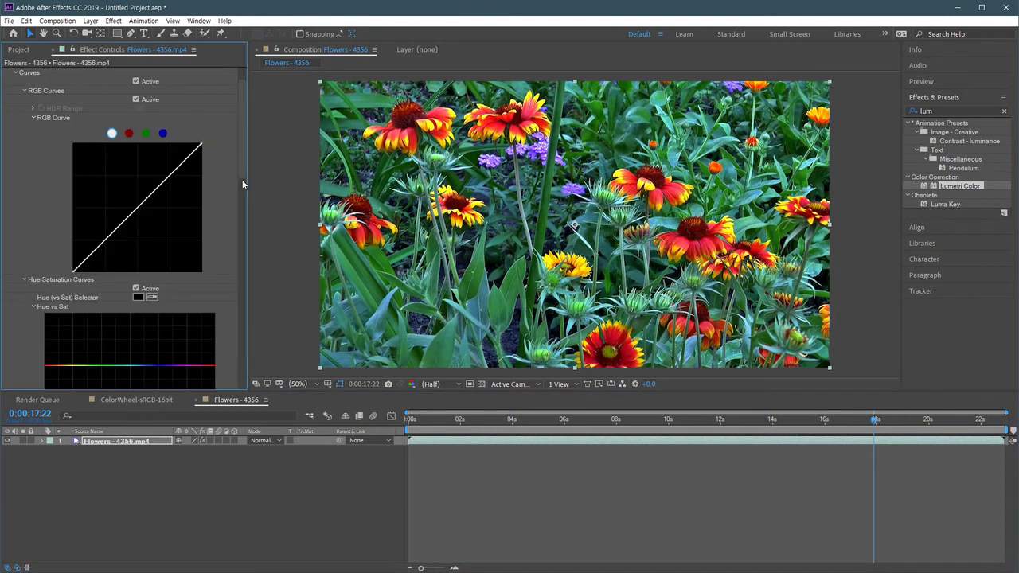
scroll(241, 211, "down", 5)
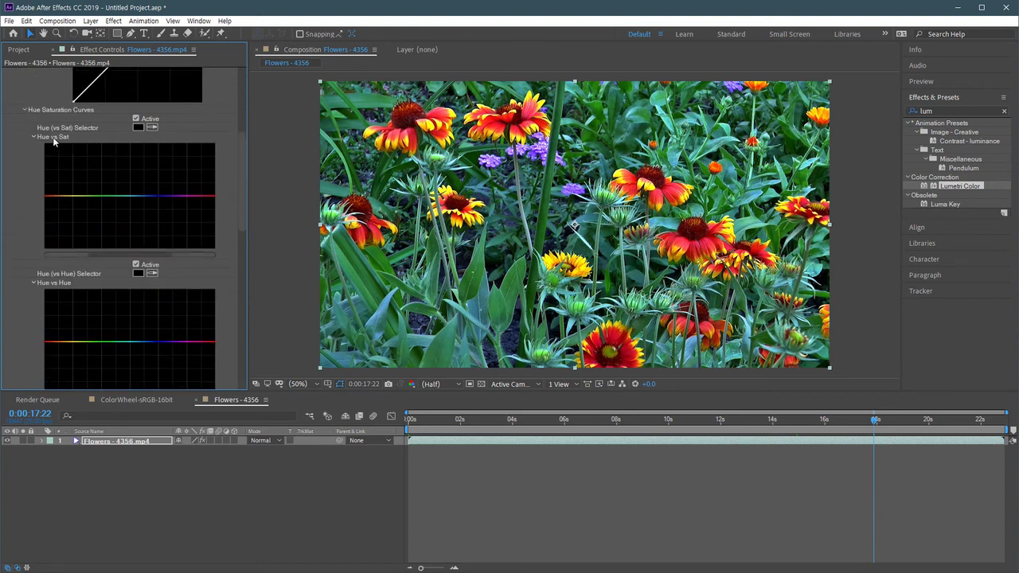
left_click(152, 129)
left_click(480, 278)
left_click_drag(102, 195, 127, 256)
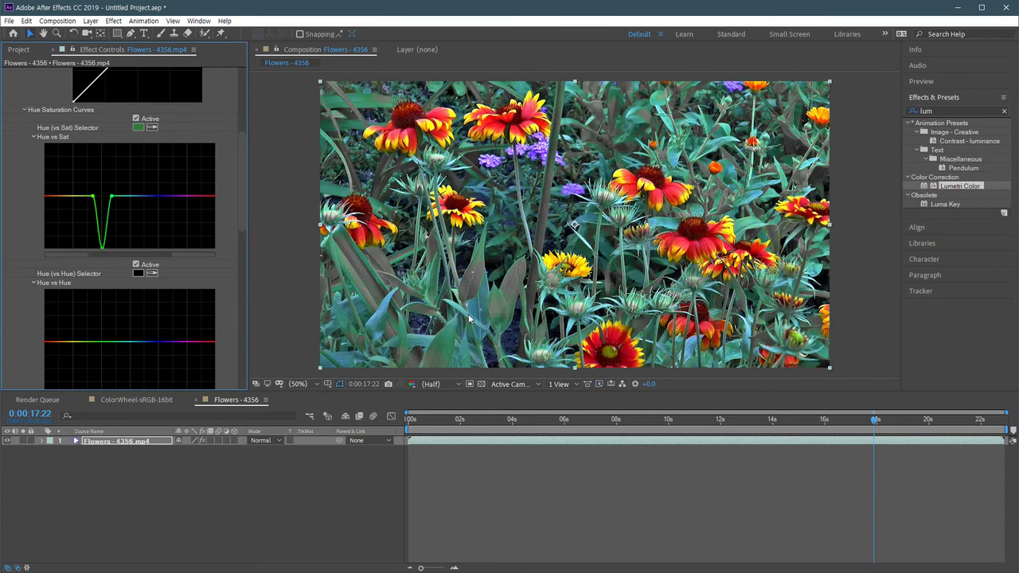
key("slash")
left_click_drag(512, 321, 559, 267)
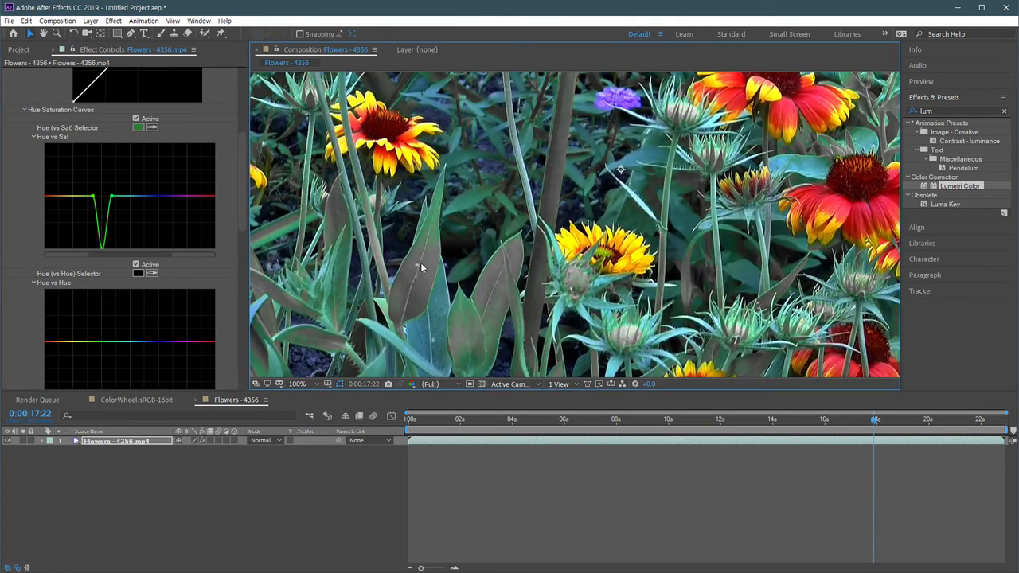
Raise the Hue vs Sat green point near the maximum and widen the peak by moving its outer points apart
left_click_drag(103, 250, 104, 155)
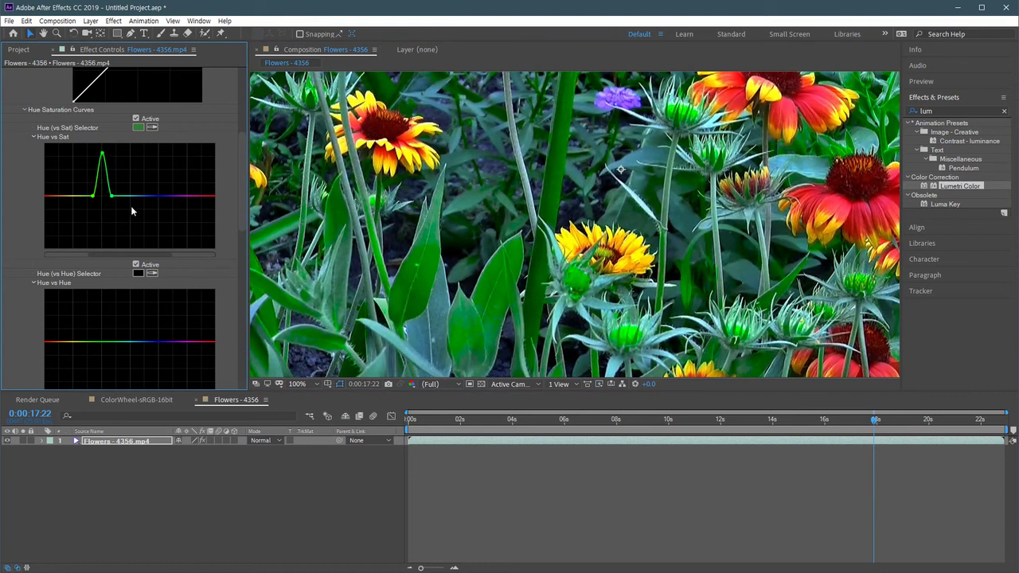
left_click_drag(112, 197, 84, 202)
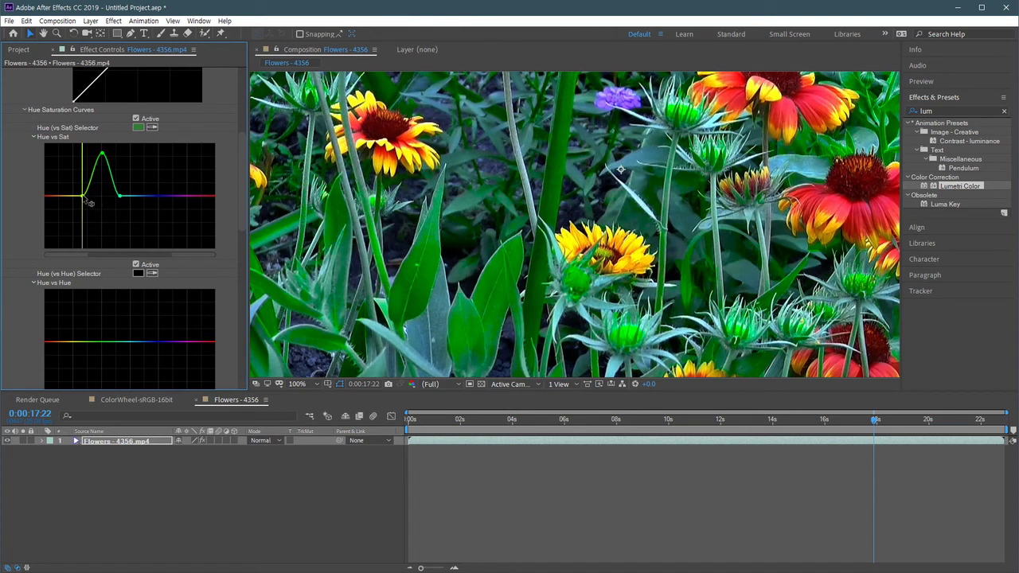
left_click_drag(570, 311, 409, 299)
left_click_drag(695, 250, 523, 350)
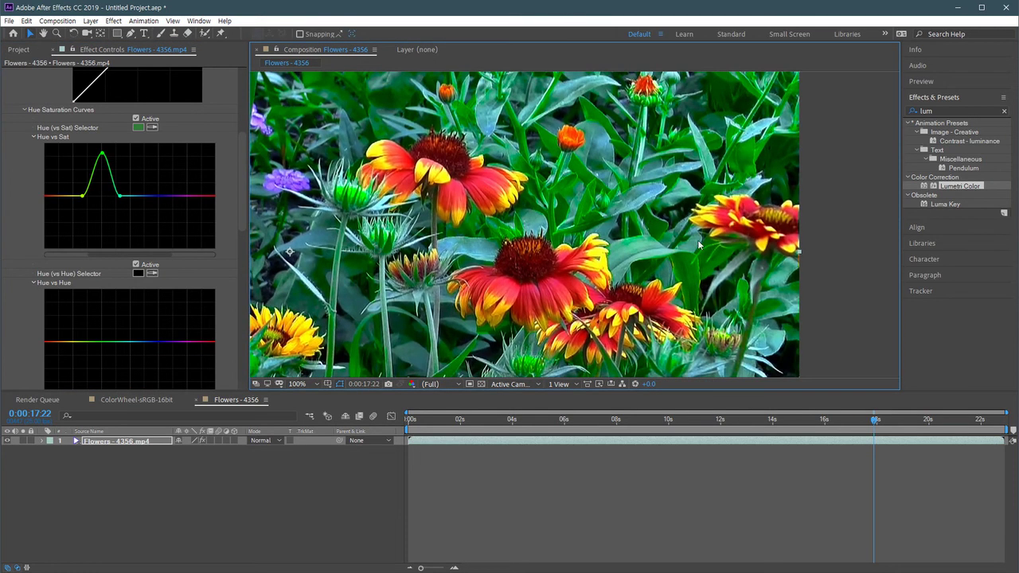
Lower the widened Hue vs Sat curve's green point to the bottom and inspect the leaves and flowers up close
left_click_drag(103, 158, 108, 251)
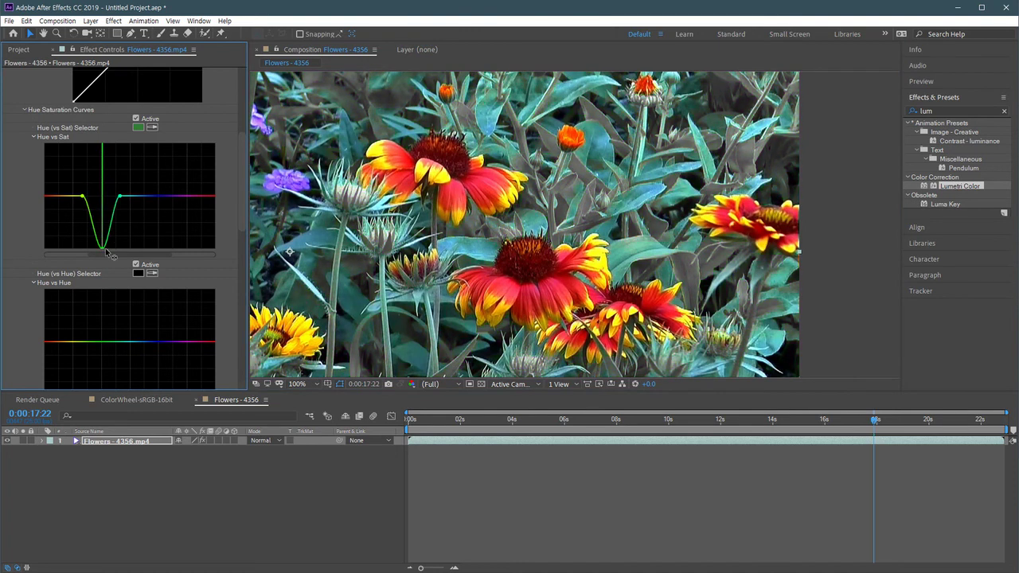
left_click_drag(640, 280, 433, 114)
left_click_drag(322, 292, 707, 306)
left_click_drag(334, 272, 547, 343)
scroll(470, 279, "down", 2)
left_click_drag(598, 249, 470, 284)
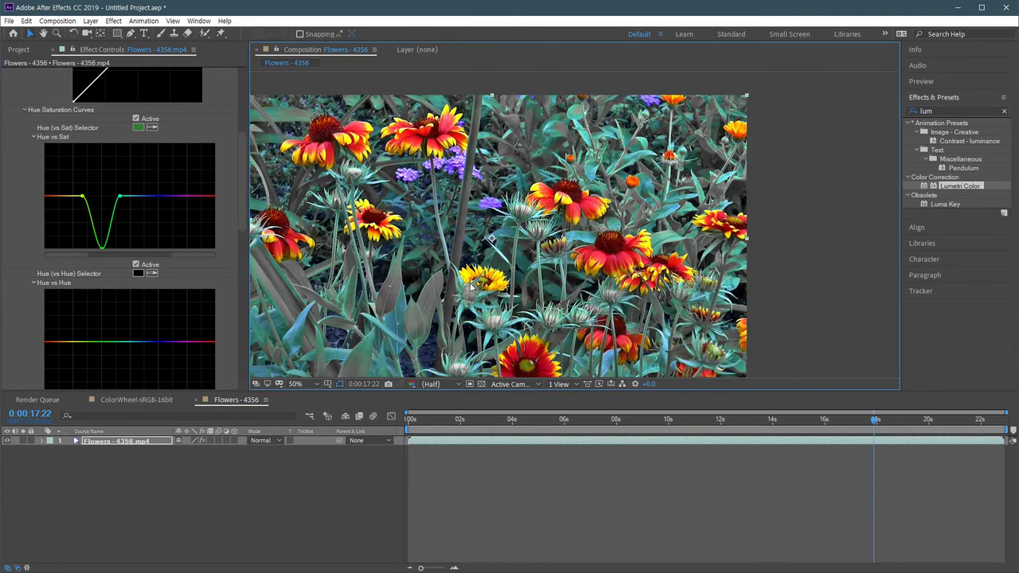
scroll(627, 258, "up", 2)
left_click_drag(681, 253, 512, 299)
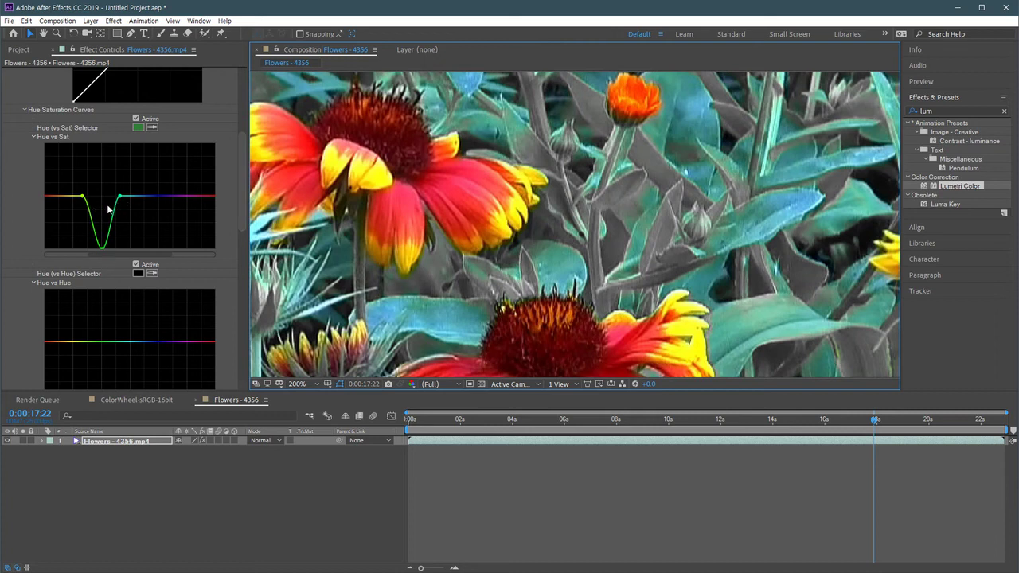
Reshape the Hue vs Sat dip into a flat-bottomed trough with near-vertical sides, using extra low points
left_click_drag(166, 229, 176, 214)
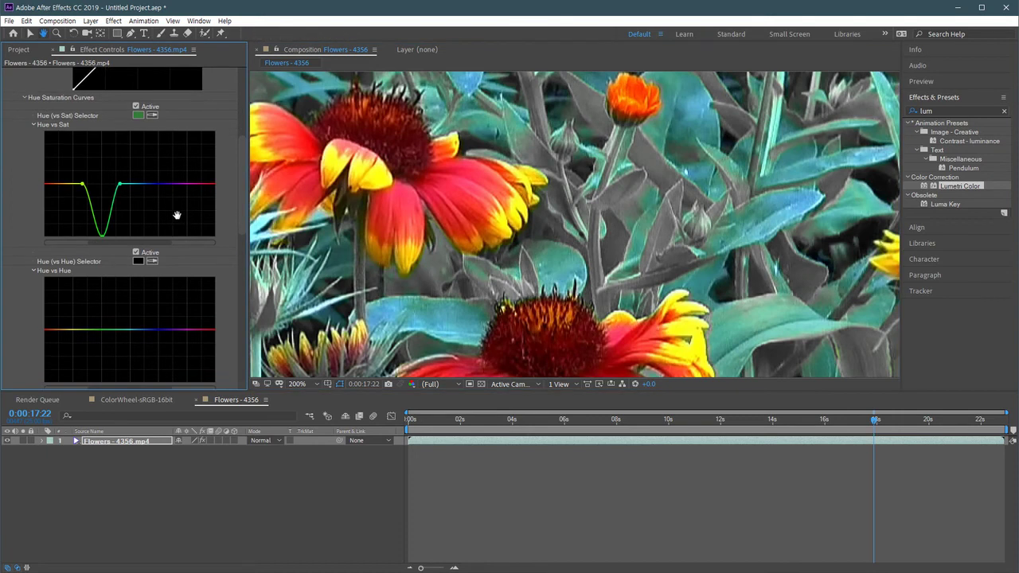
left_click(93, 215)
mouse_move(93, 230)
left_mouse_down()
mouse_move(89, 238)
mouse_move(119, 242)
mouse_move(82, 238)
left_mouse_up()
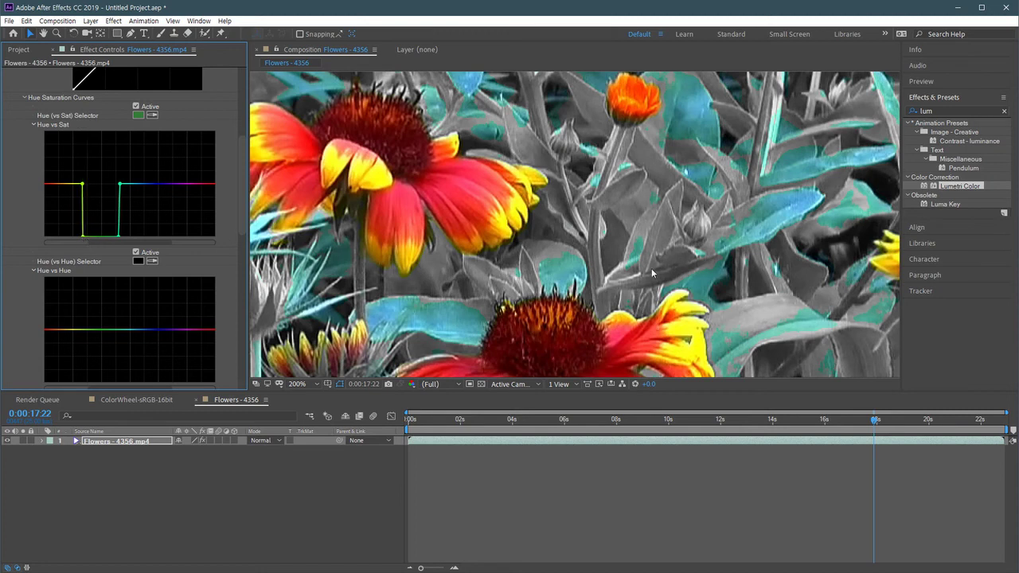
Examine the edges between desaturated and still-colored leaf areas at up to 800% magnification
scroll(581, 266, "up", 2)
scroll(515, 260, "down", 1)
scroll(413, 258, "up", 2)
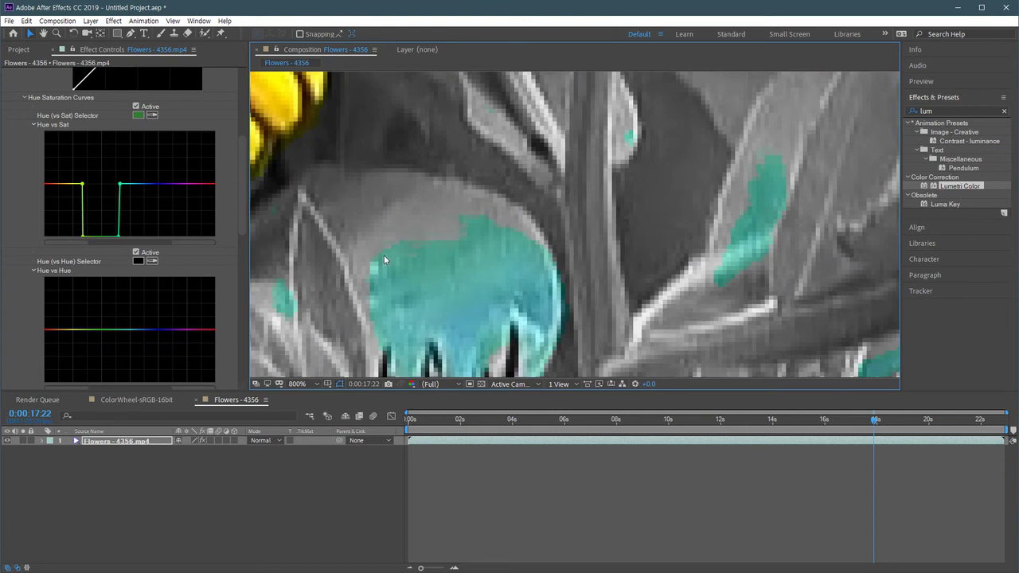
left_click_drag(716, 282, 612, 268)
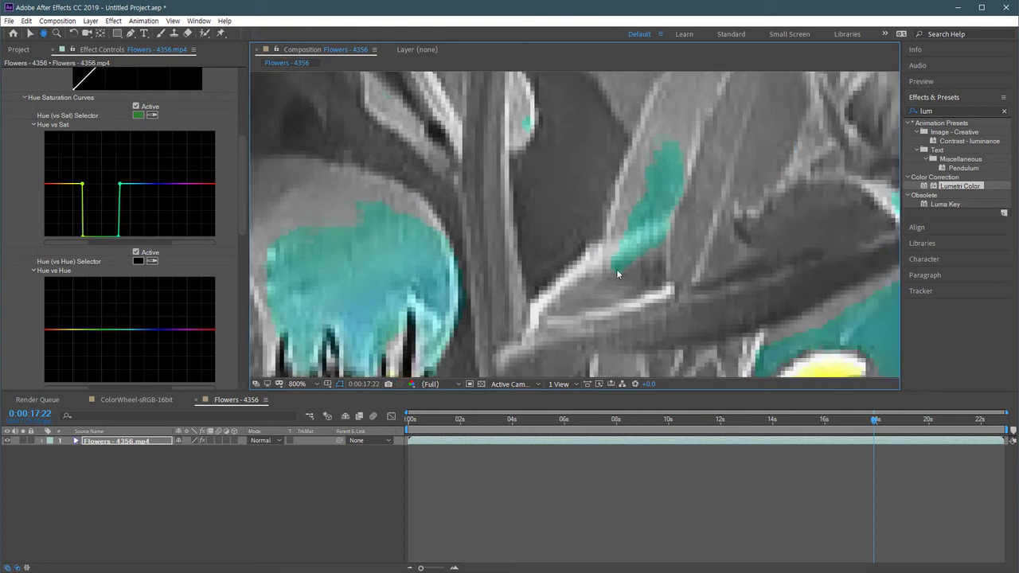
scroll(624, 242, "down", 3)
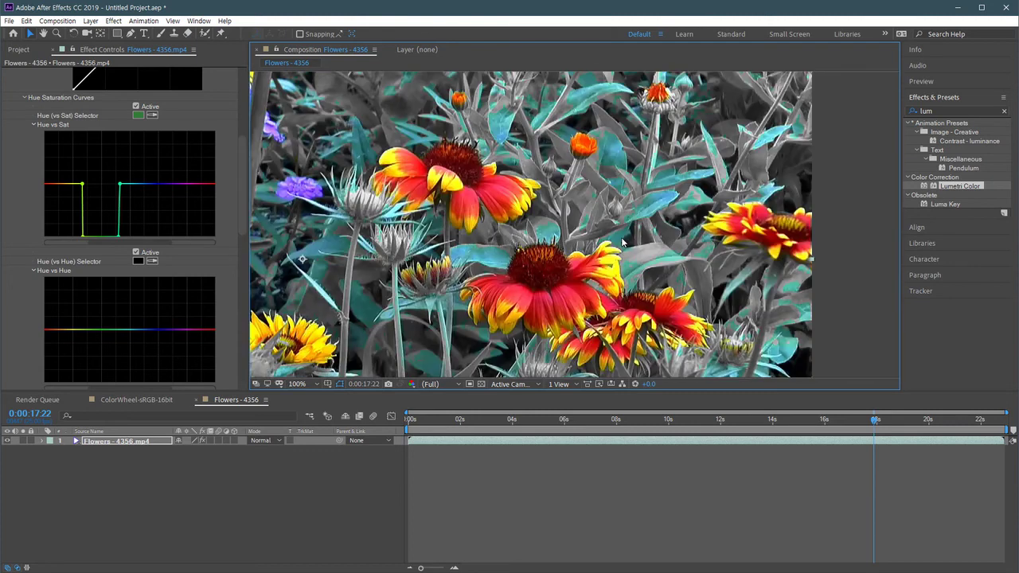
scroll(637, 162, "up", 2)
left_click_drag(635, 156, 557, 293)
left_click_drag(626, 202, 585, 269)
key("v")
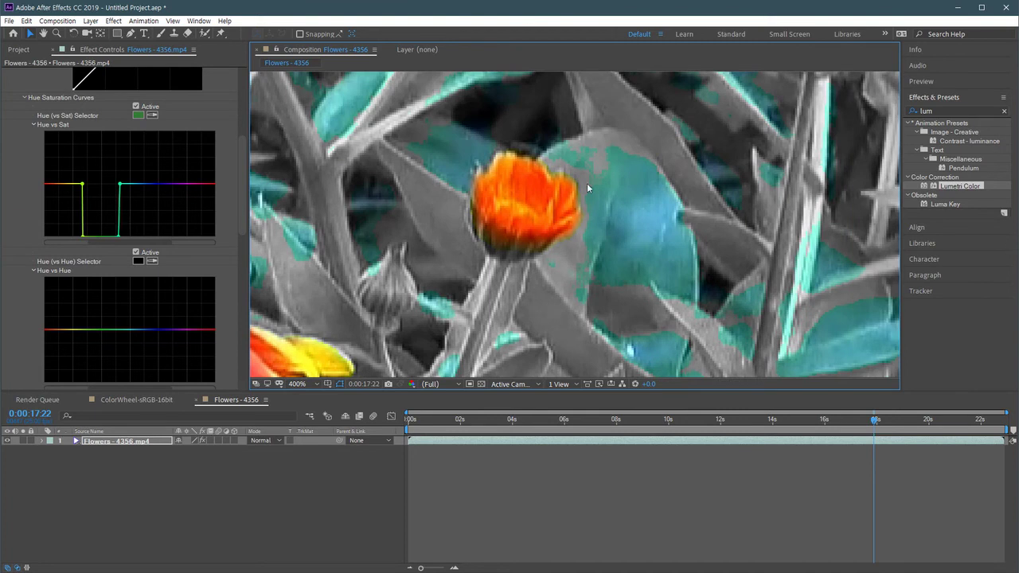
Turn the Hue vs Sat trough back into a single smooth green dip, check the leaves, and reset the curve
left_click_drag(82, 236, 95, 239)
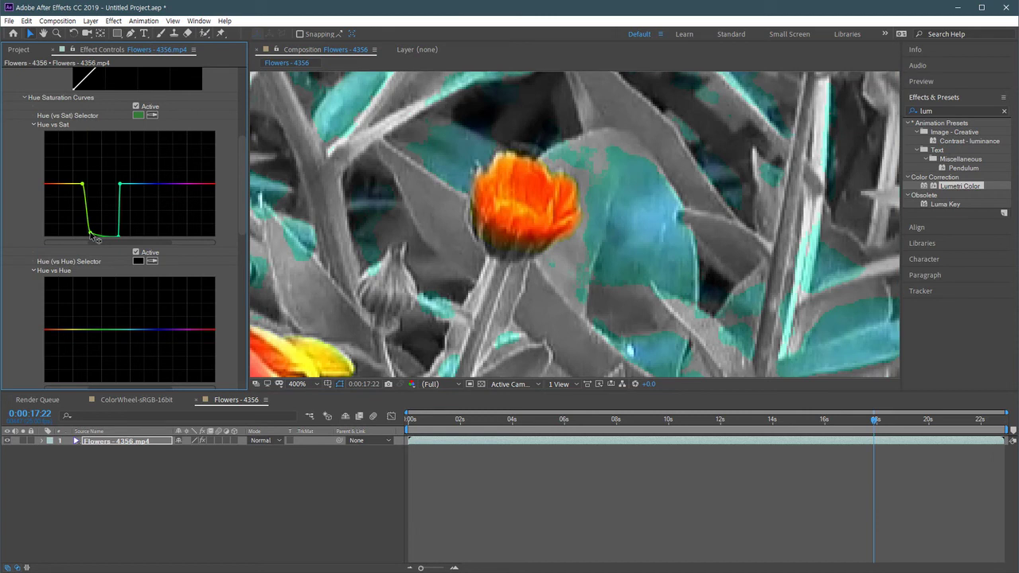
mouse_move(91, 236)
left_mouse_down()
mouse_move(118, 241)
mouse_move(101, 235)
left_mouse_up()
key("space")
left_click_drag(623, 250, 521, 201)
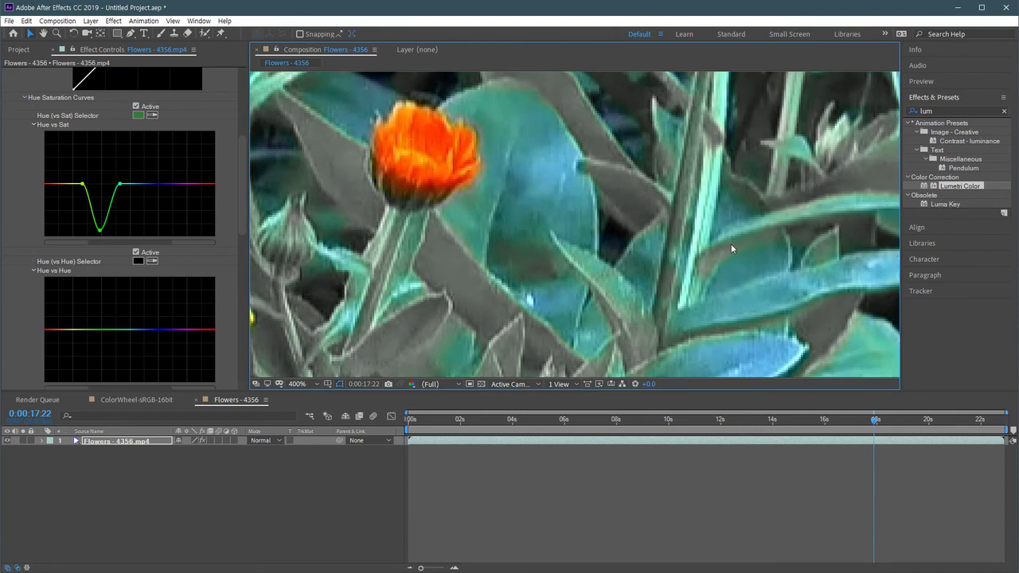
scroll(509, 202, "down", 6)
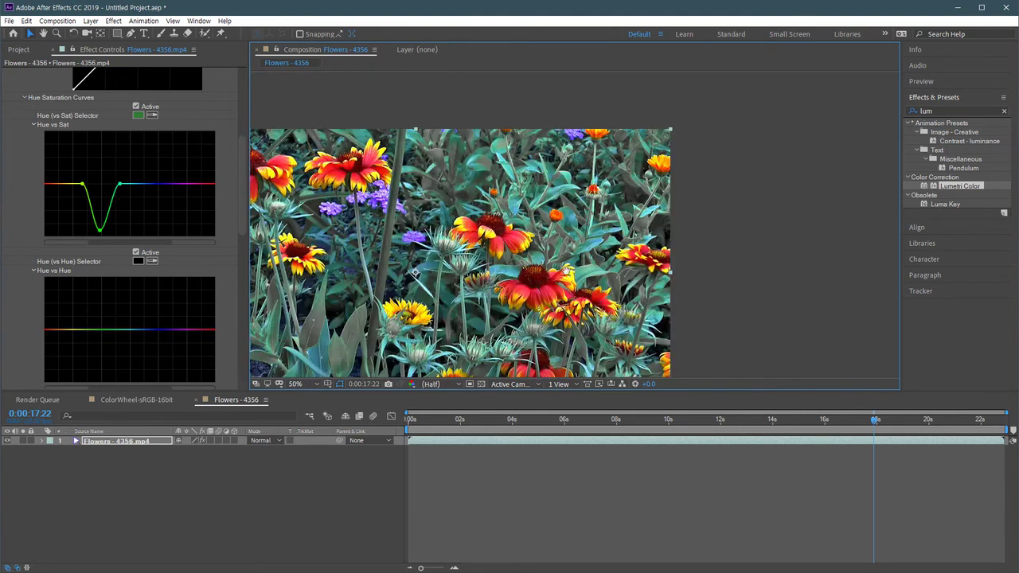
key("space")
left_click_drag(461, 285, 601, 227)
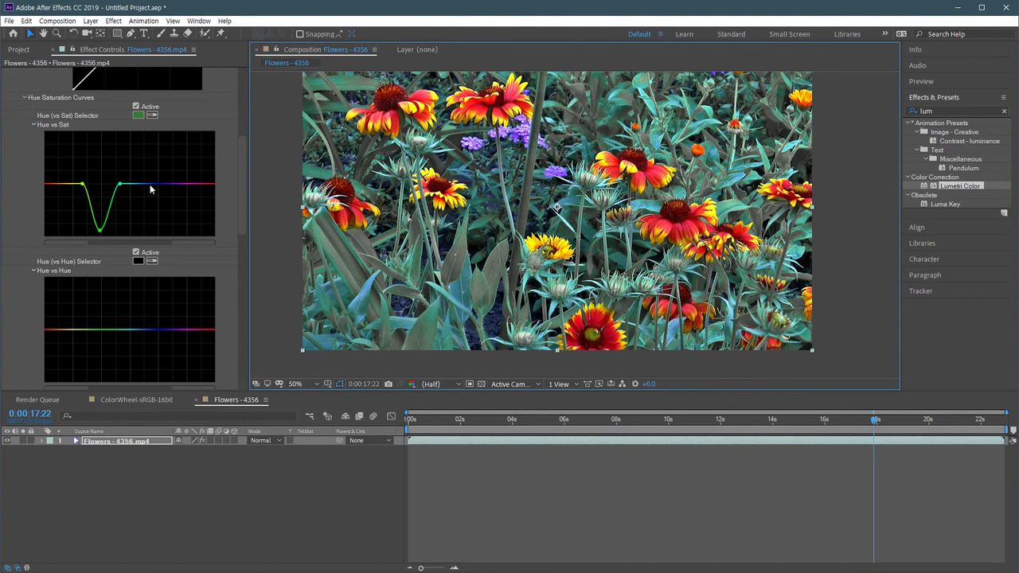
double_click(121, 186)
Sample a red petal for Hue vs Hue and raise the curve's red point to shift the petals to purple
left_click_drag(239, 171, 238, 197)
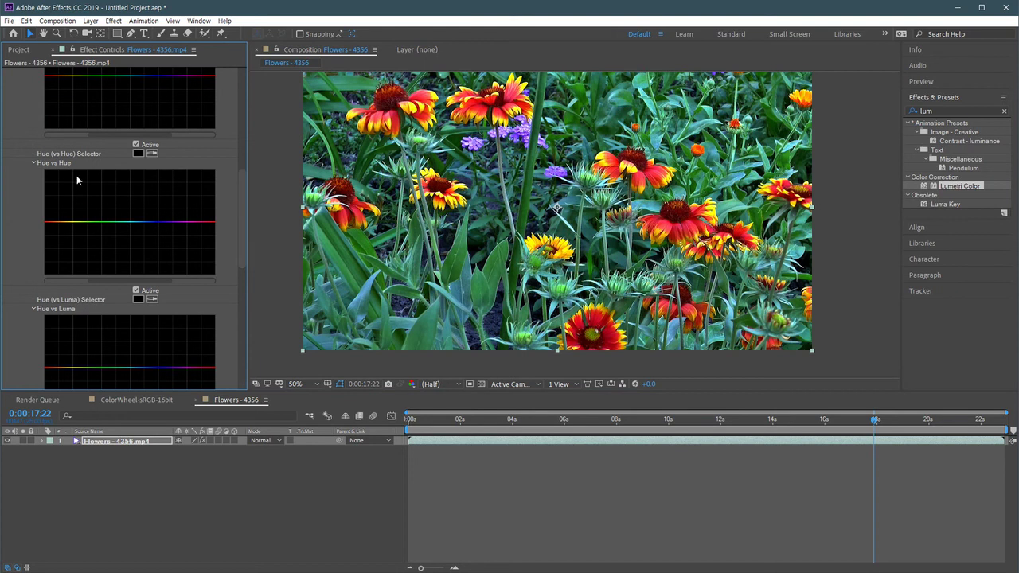
key("period")
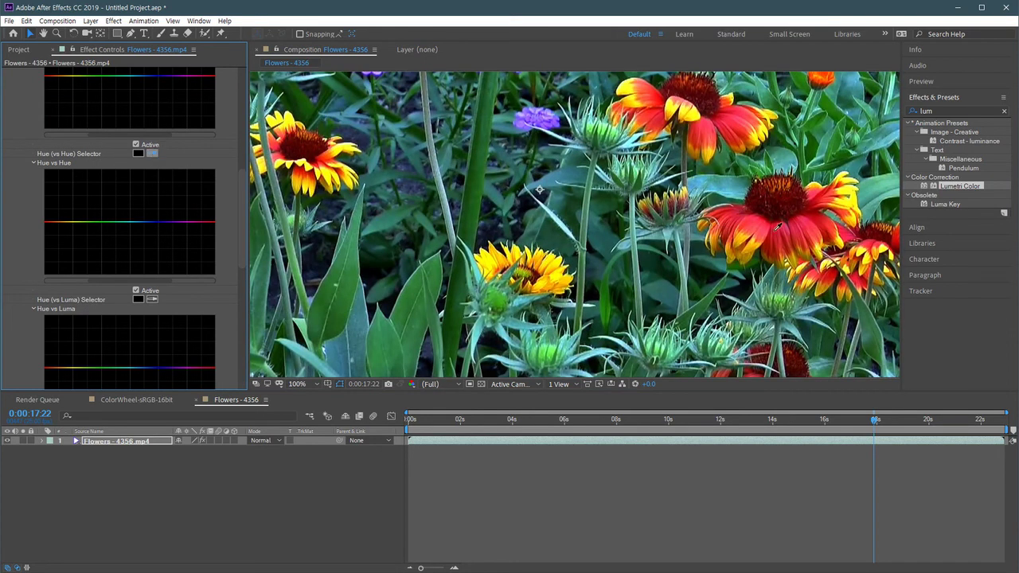
left_click(803, 230)
key("space")
left_click_drag(563, 293, 464, 302)
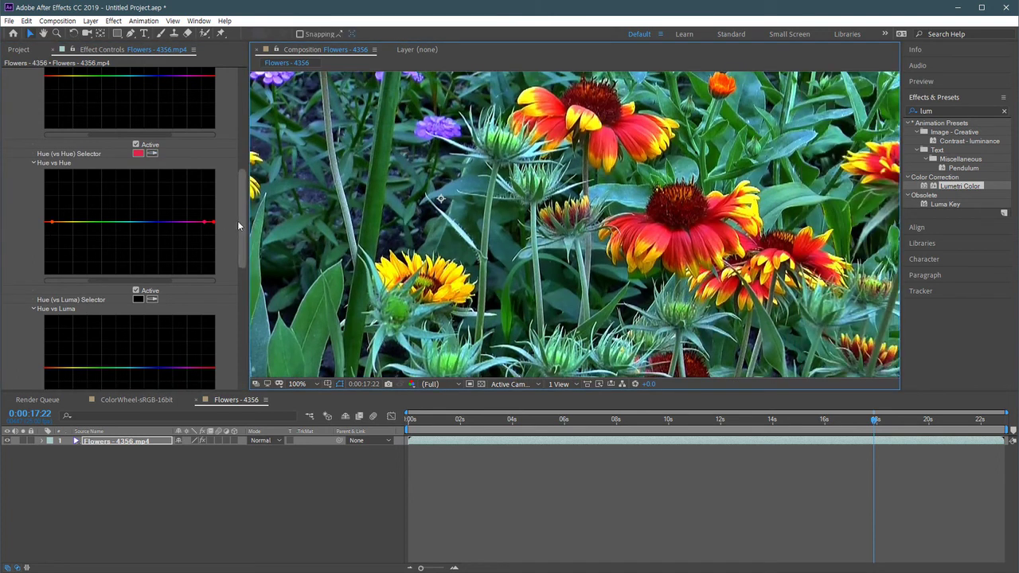
left_click_drag(213, 222, 264, 194)
left_click_drag(532, 271, 478, 285)
Toggle the Hue vs Hue curve off and on to compare the original and purple petals
left_click(135, 145)
left_click(136, 146)
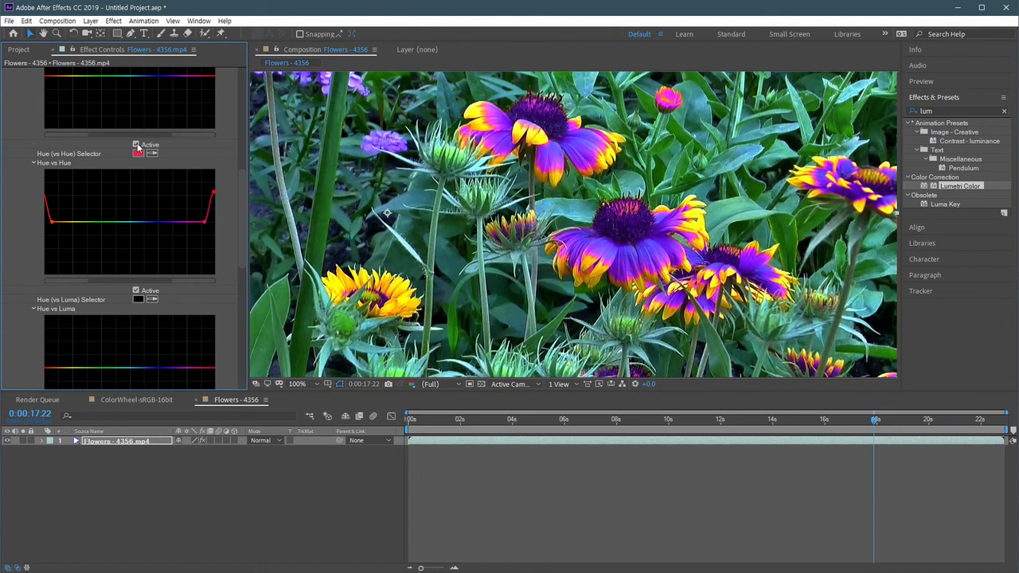
left_click(137, 146)
left_click(136, 146)
Lower the Hue vs Hue red point partway to make the petals magenta, and toggle the curve to compare
left_click_drag(216, 205, 219, 211)
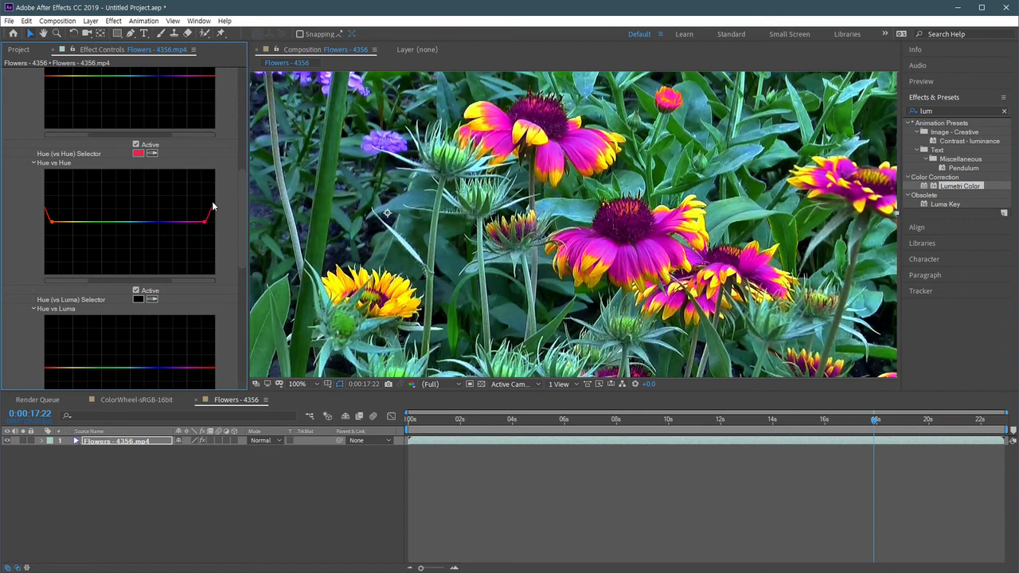
left_click(135, 145)
left_click(136, 146)
left_click(136, 146)
left_click(136, 147)
Reset the Hue vs Hue curve and sample a red petal for the Hue vs Luma curve
double_click(205, 223)
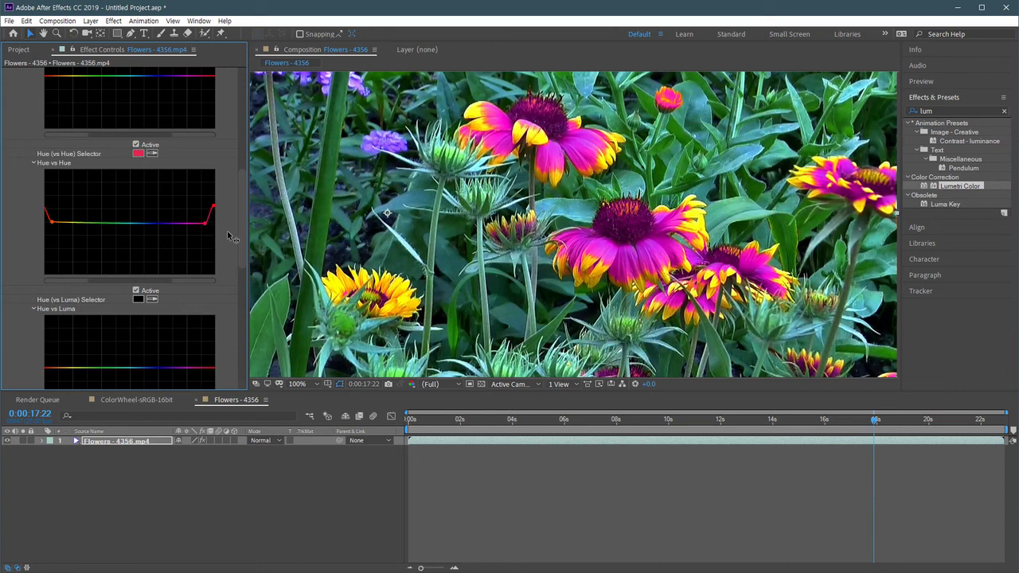
left_click_drag(244, 205, 240, 246)
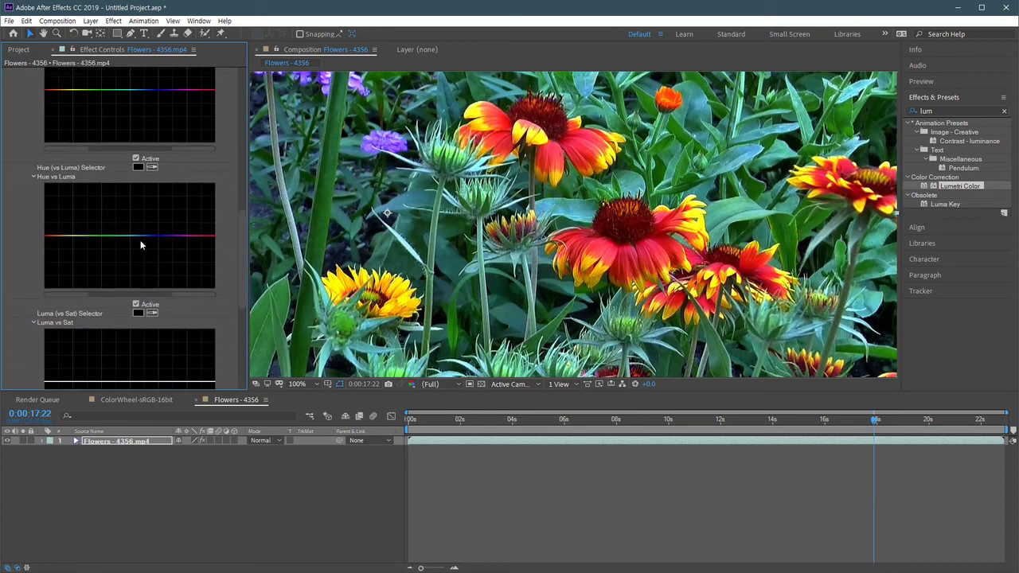
left_click(153, 167)
left_click(606, 246)
Move the Hue vs Luma red point down and up to darken and brighten the petals, leaving it slightly raised
left_click_drag(214, 235, 216, 263)
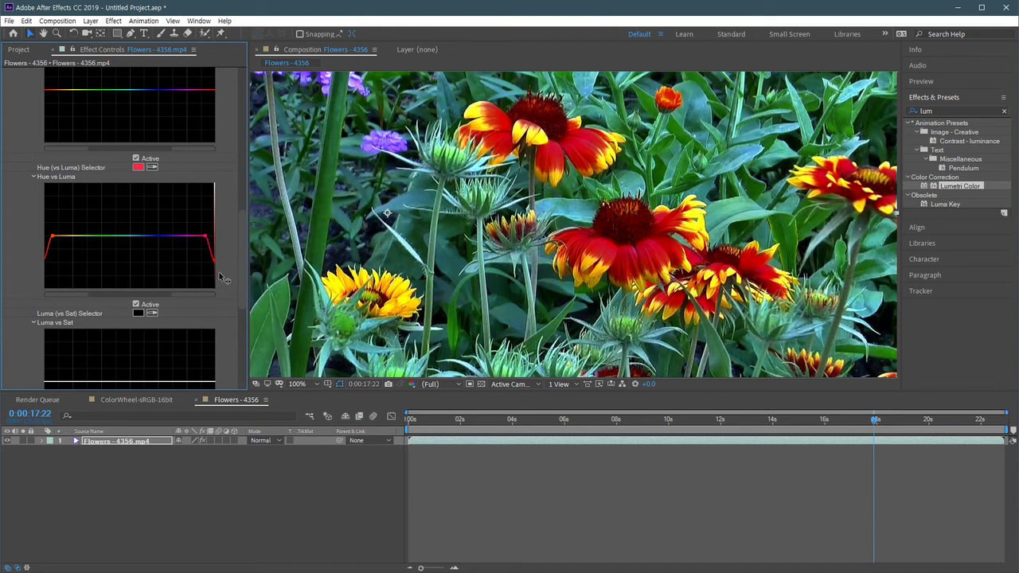
key("ctrl+z")
left_click_drag(225, 233, 229, 209)
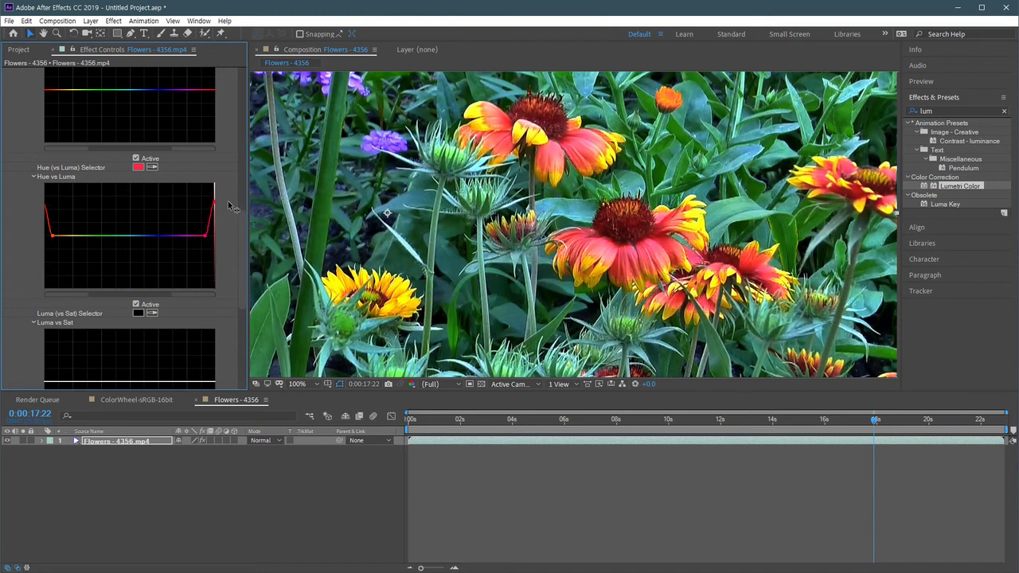
left_click_drag(229, 209, 236, 291)
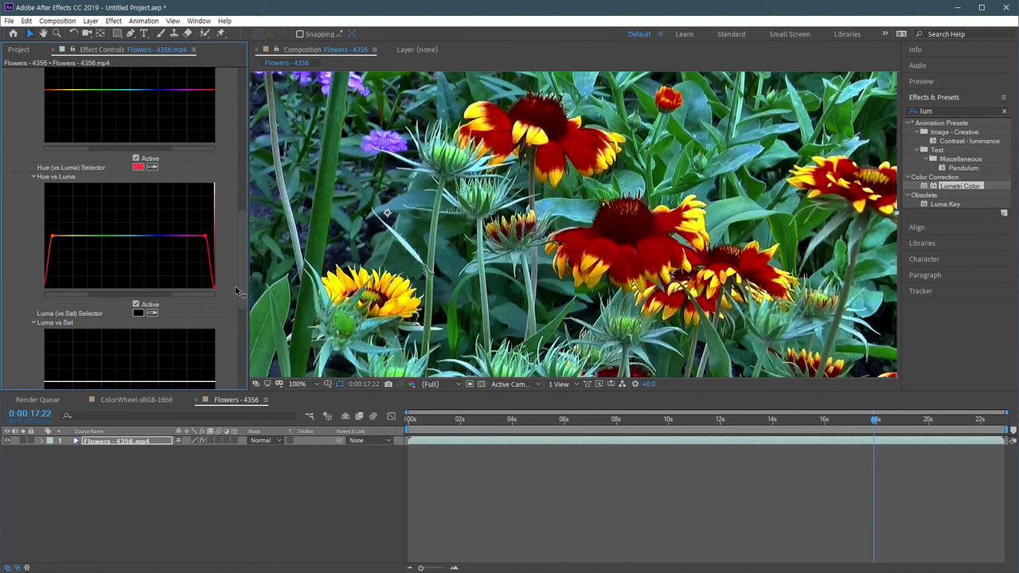
left_click_drag(236, 291, 241, 249)
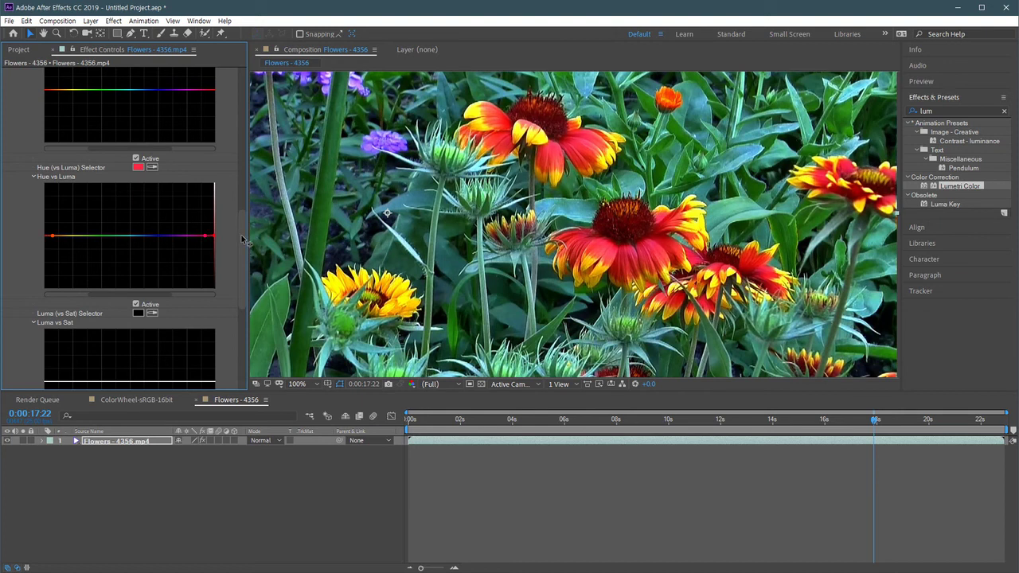
left_click_drag(241, 235, 244, 224)
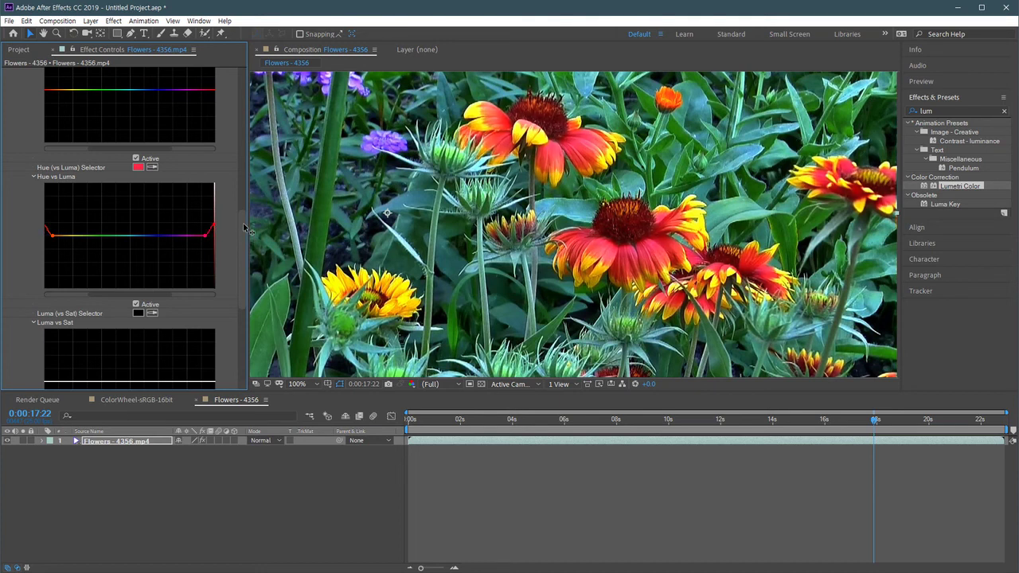
Toggle the Hue vs Luma curve off and on to compare petal brightness, and reset the curve
left_click(136, 159)
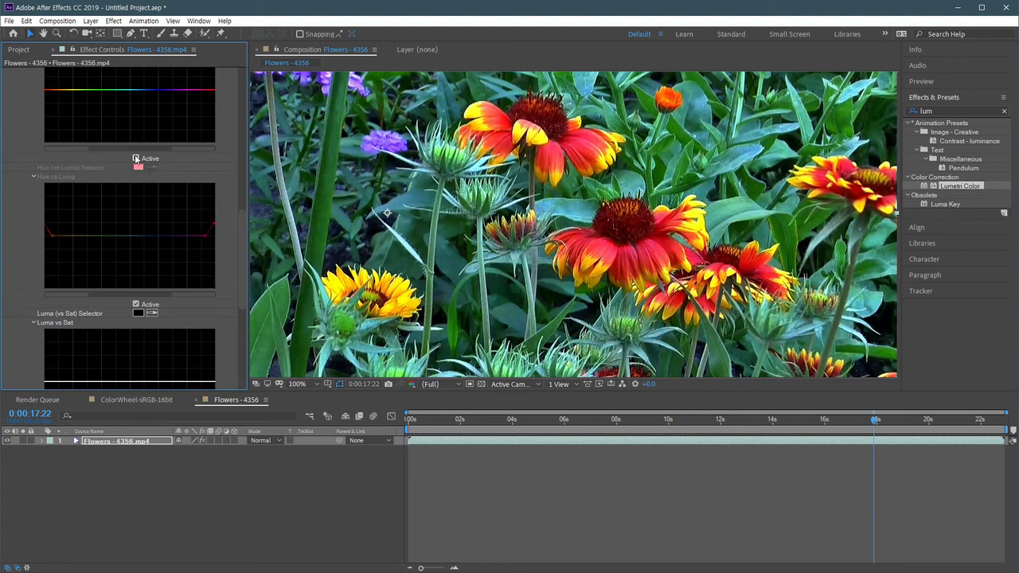
left_click(136, 158)
left_click(136, 158)
left_click(136, 159)
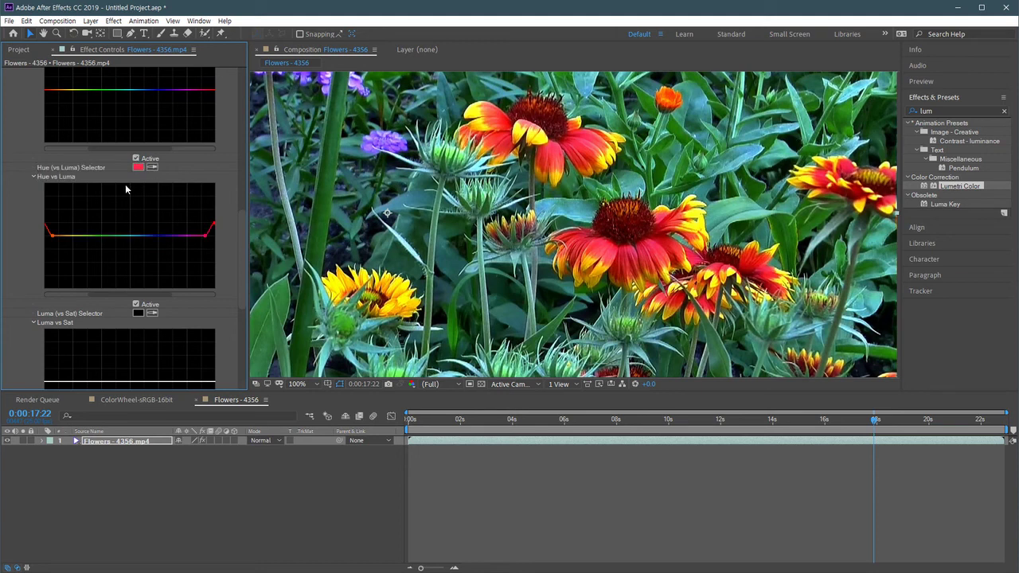
double_click(216, 228)
left_click_drag(239, 229, 242, 281)
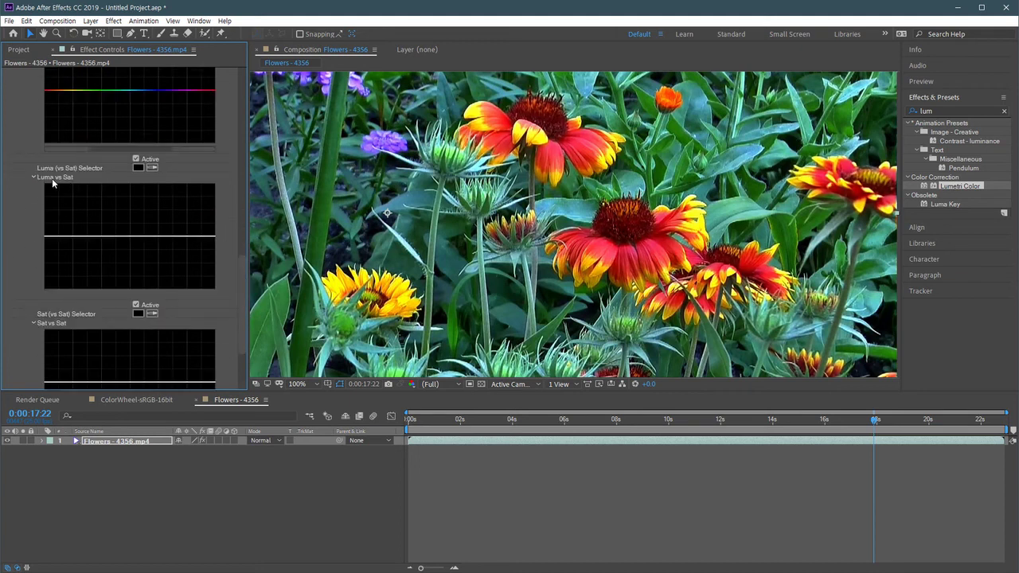
Sample a dark green leaf for the Luma vs Sat curve, pull its point to the bottom, and inspect the petals up to 400%
left_click(152, 168)
left_click(422, 234)
left_click_drag(80, 236, 94, 289)
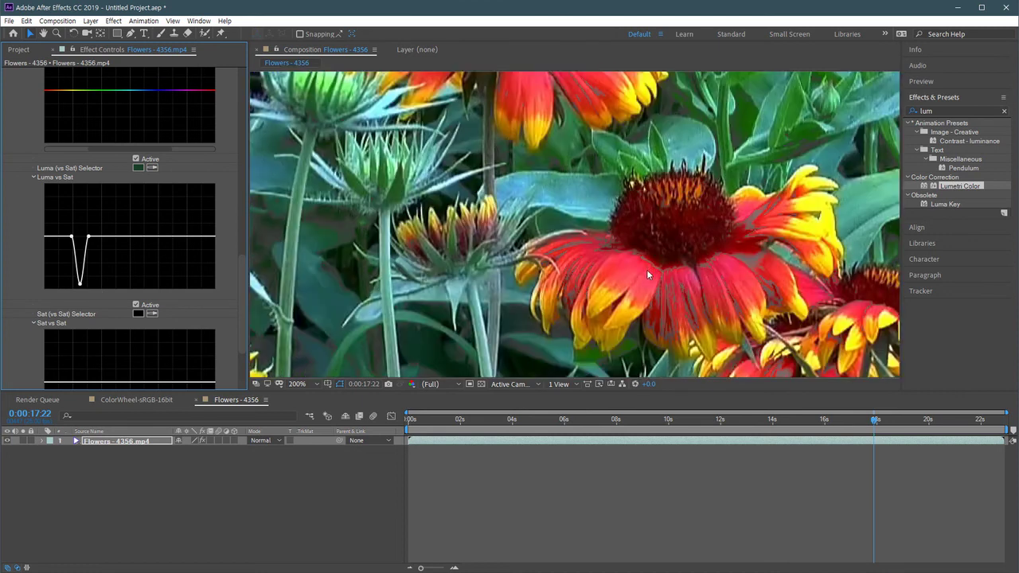
key(".")
left_click_drag(696, 293, 585, 265)
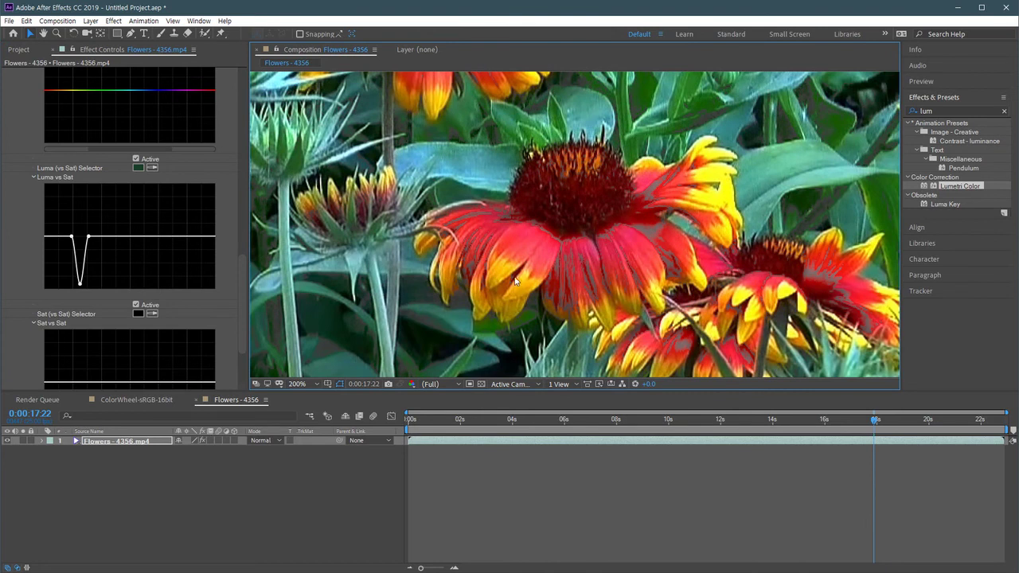
key(".")
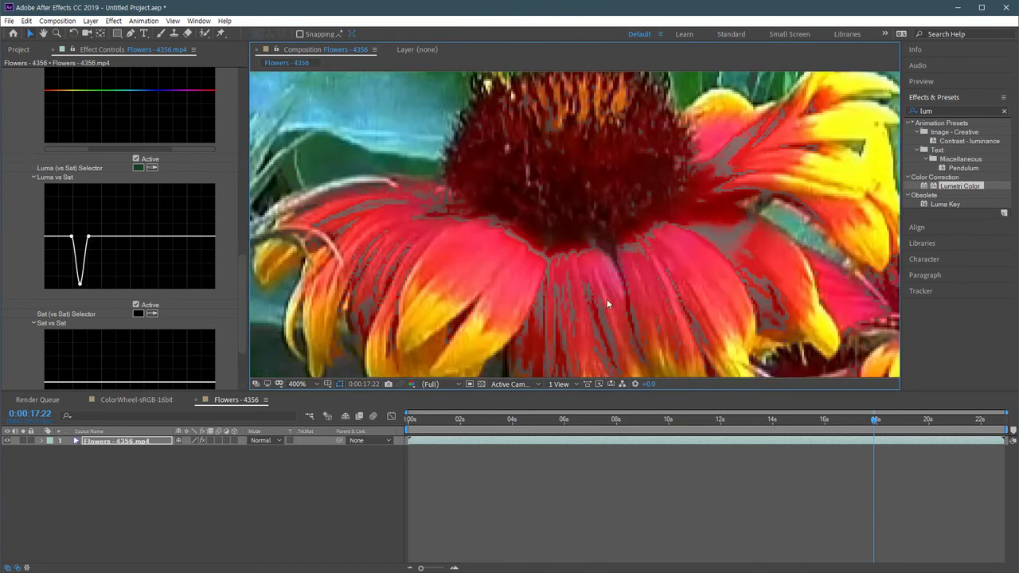
left_click_drag(603, 265, 550, 251)
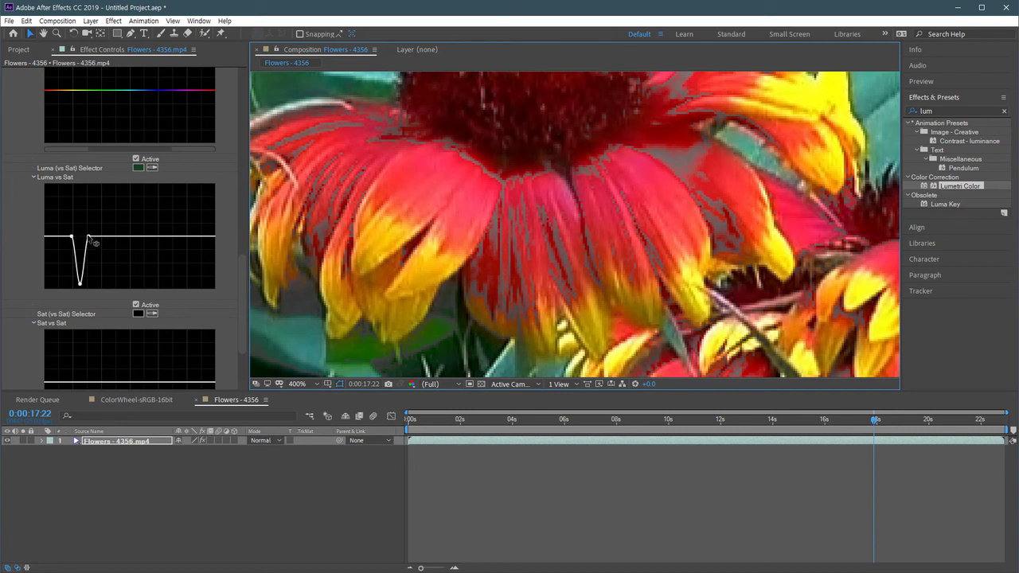
Spread the side points of the Luma vs Sat dip outward for a smoother falloff and inspect the flowers
left_click_drag(94, 241, 56, 244)
scroll(480, 231, "down", 2)
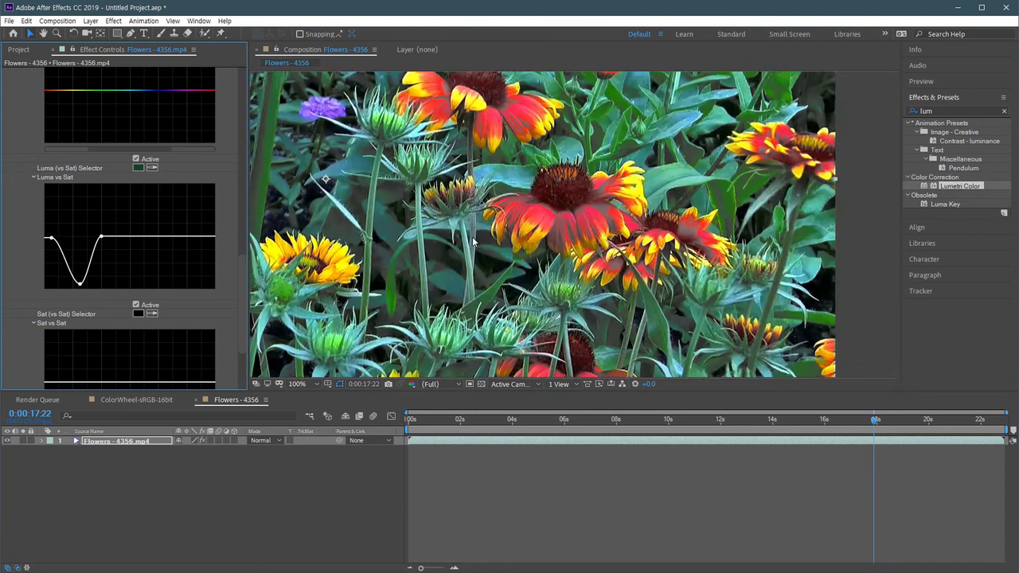
key("space")
left_click_drag(458, 268, 546, 223)
scroll(610, 246, "up", 1)
key("space")
left_click_drag(694, 256, 481, 322)
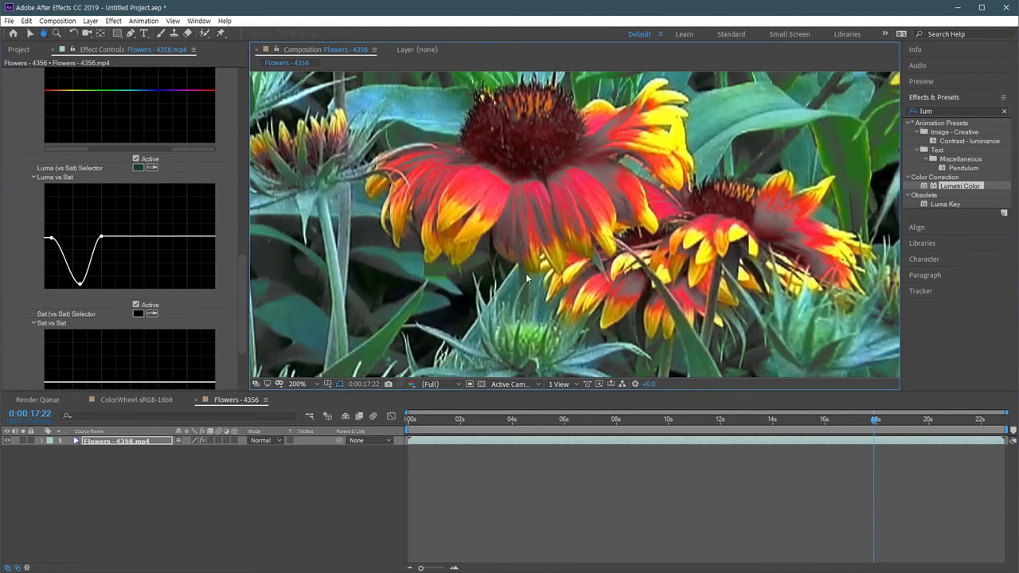
key("space")
left_click_drag(759, 257, 619, 246)
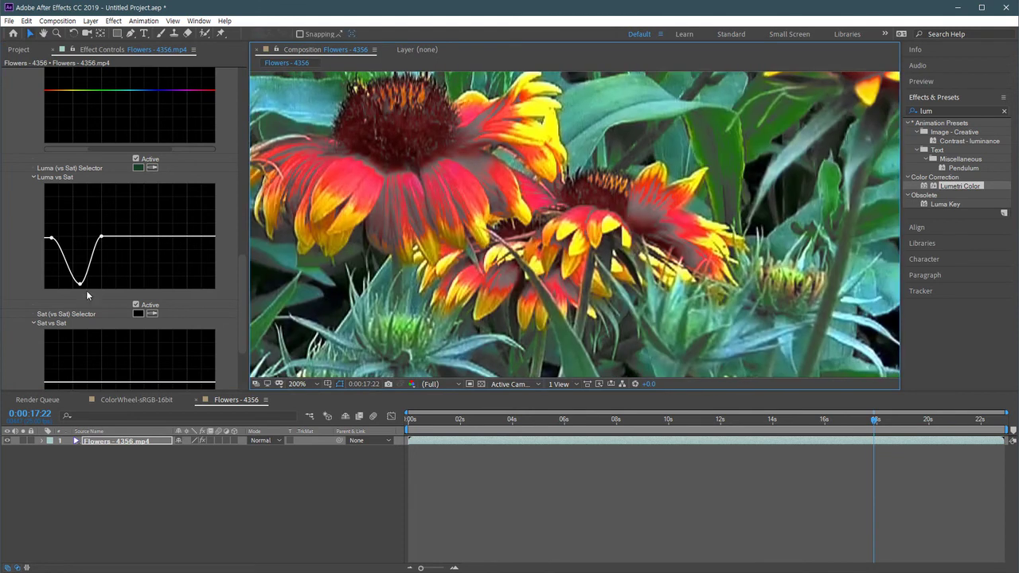
Raise the Luma vs Sat point to a slight dip, toggle the curve to compare, and reset it
left_click_drag(80, 287, 73, 245)
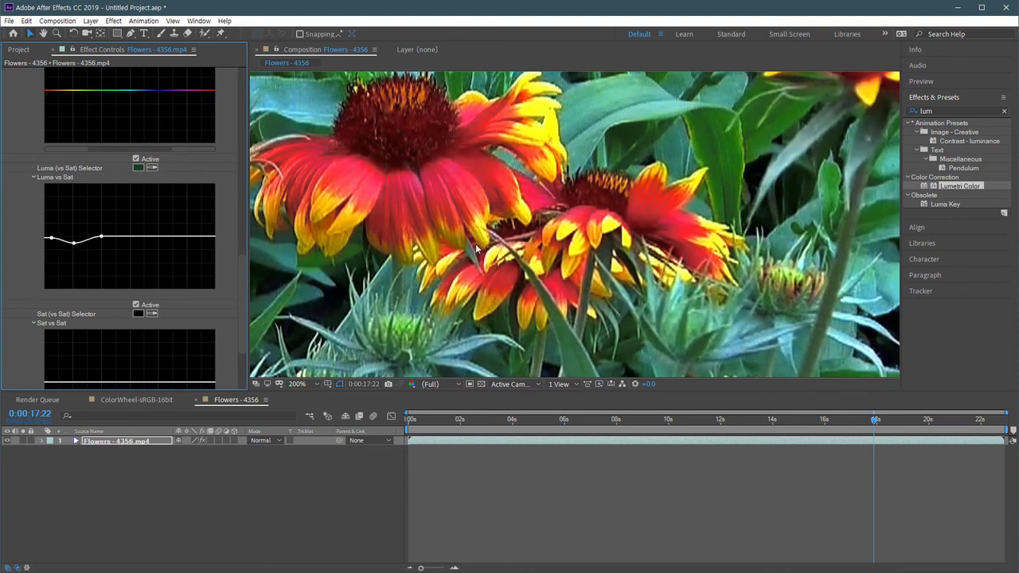
left_click_drag(471, 246, 598, 247)
left_click(135, 160)
left_click(135, 160)
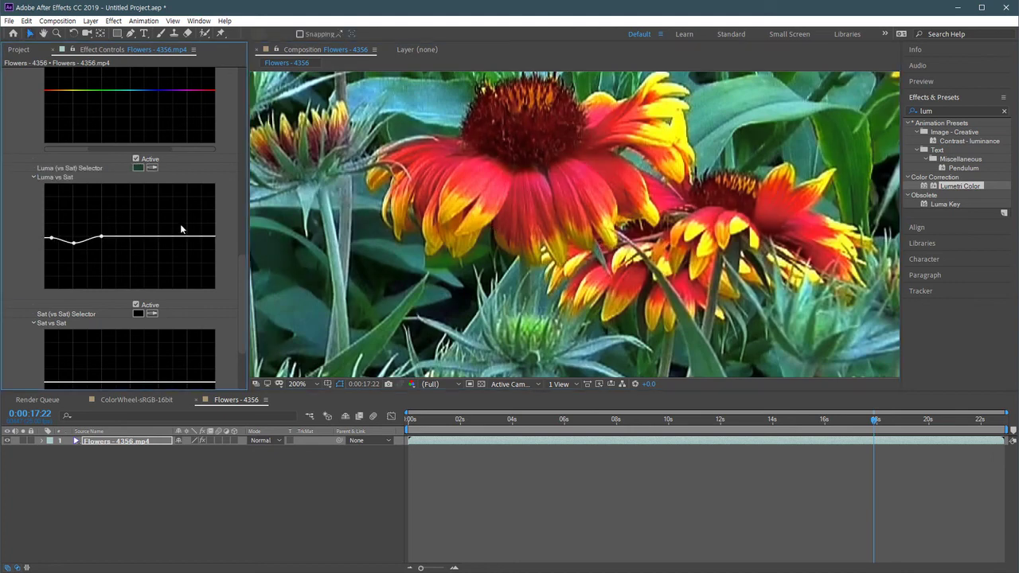
double_click(108, 244)
Sample a yellow-orange petal tip for the Sat vs Sat curve and lower its point to desaturate the vivid colors
scroll(241, 267, "down", 2)
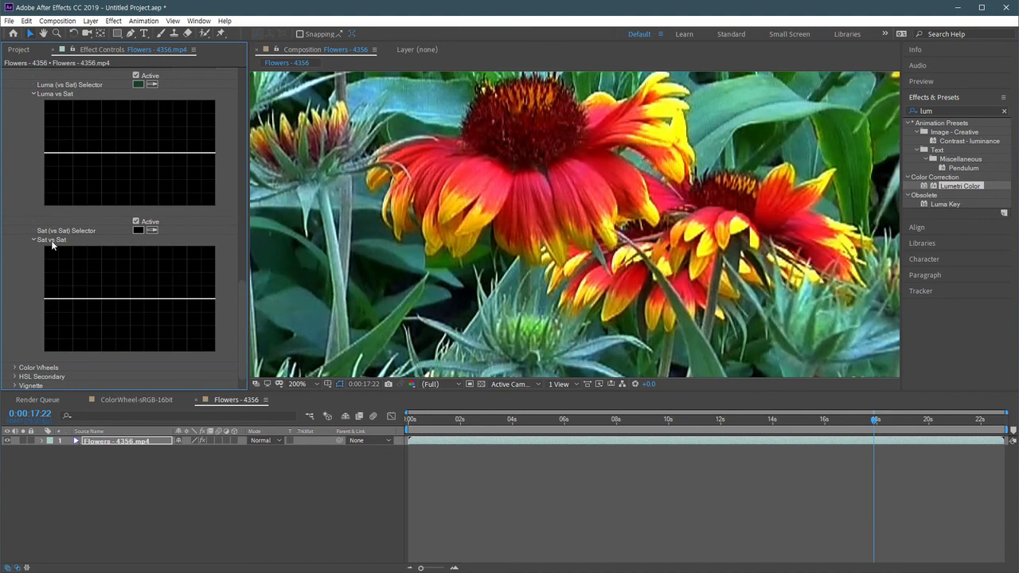
left_click(151, 230)
left_click(483, 221)
left_click_drag(173, 301, 173, 332)
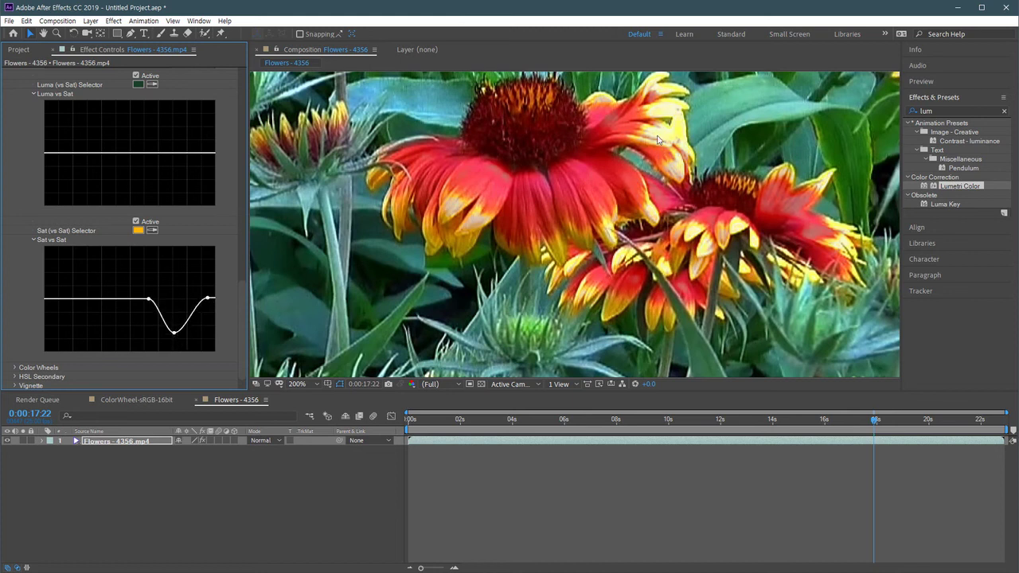
left_click_drag(471, 239, 455, 250)
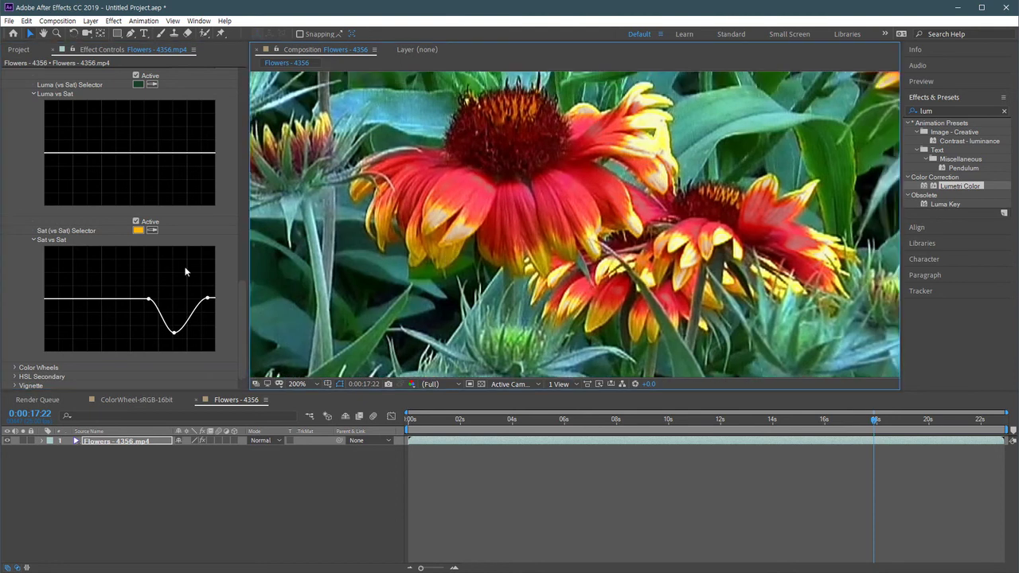
Widen the Sat vs Sat dip toward lower saturation and toggle the curve to compare the petals
left_click(147, 303)
mouse_move(147, 303)
left_mouse_down()
mouse_move(124, 305)
mouse_move(149, 306)
left_mouse_up()
left_click(137, 225)
left_click(135, 223)
left_click(136, 223)
left_click(137, 223)
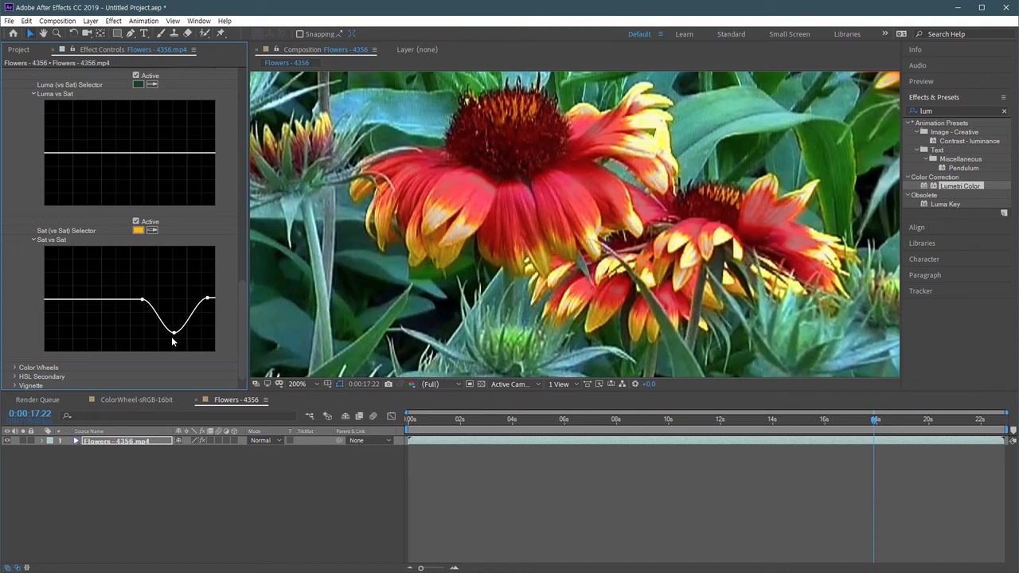
Narrow the Sat vs Sat dip by moving both side points inward, and toggle the curve to compare
left_click_drag(174, 333, 175, 335)
left_click_drag(143, 301, 197, 299)
left_click(136, 222)
left_click(135, 222)
left_click(136, 223)
left_click(135, 222)
scroll(165, 273, "up", 1)
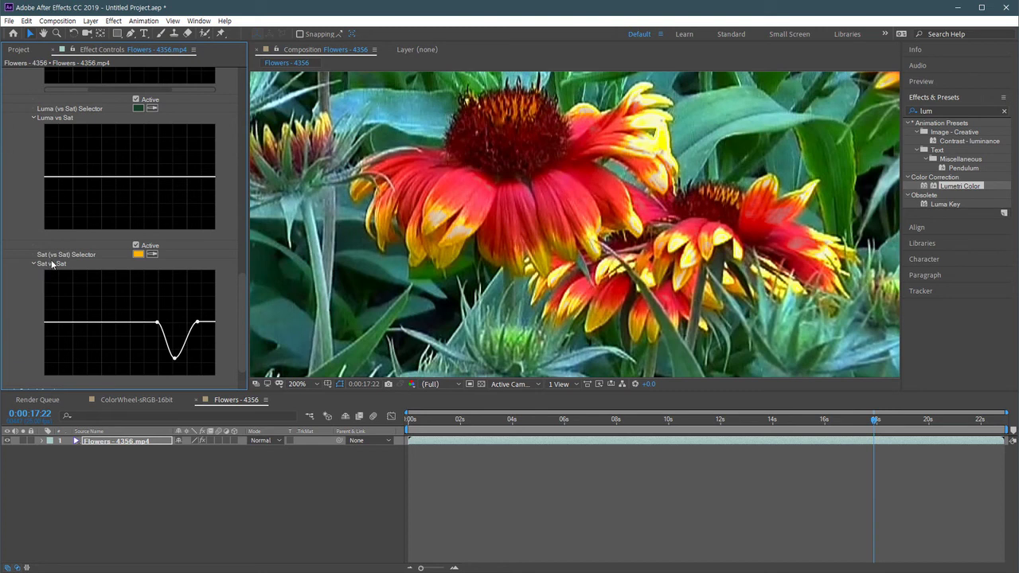
Examine the yellow petal tips at 400% with the Sat vs Sat curve switched off and on
left_click_drag(242, 286, 242, 234)
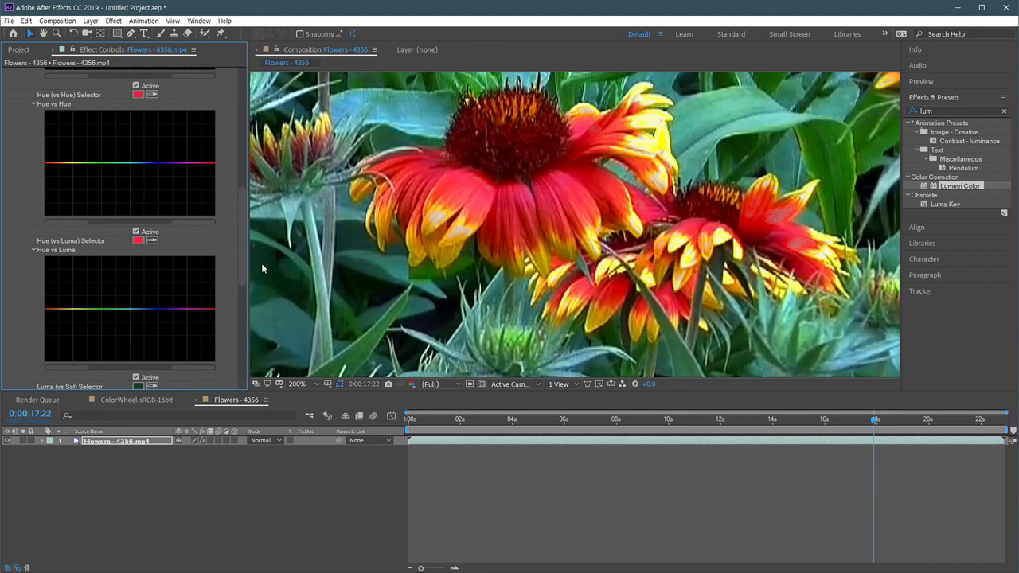
left_click_drag(242, 275, 235, 346)
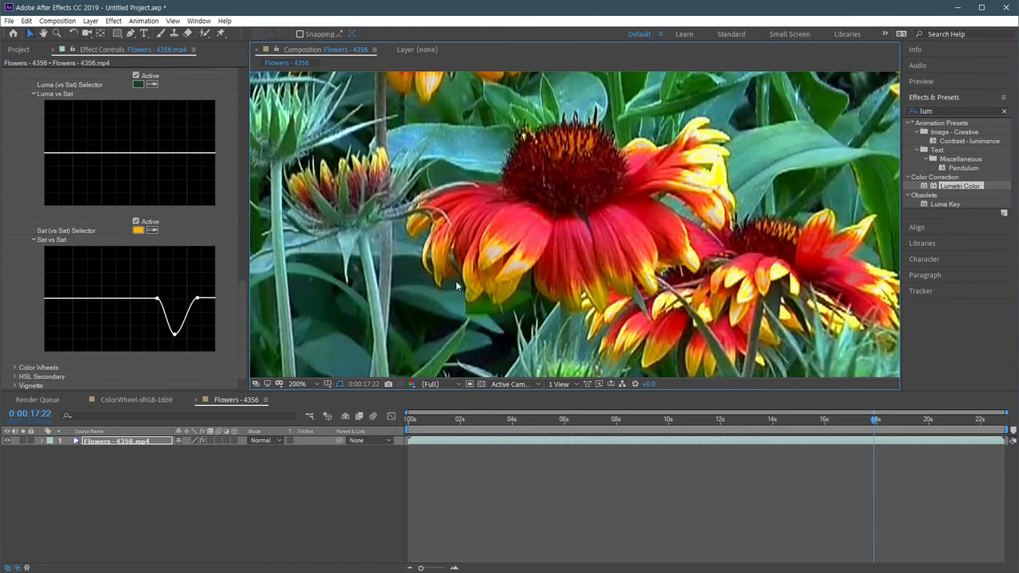
scroll(553, 302, "up", 2)
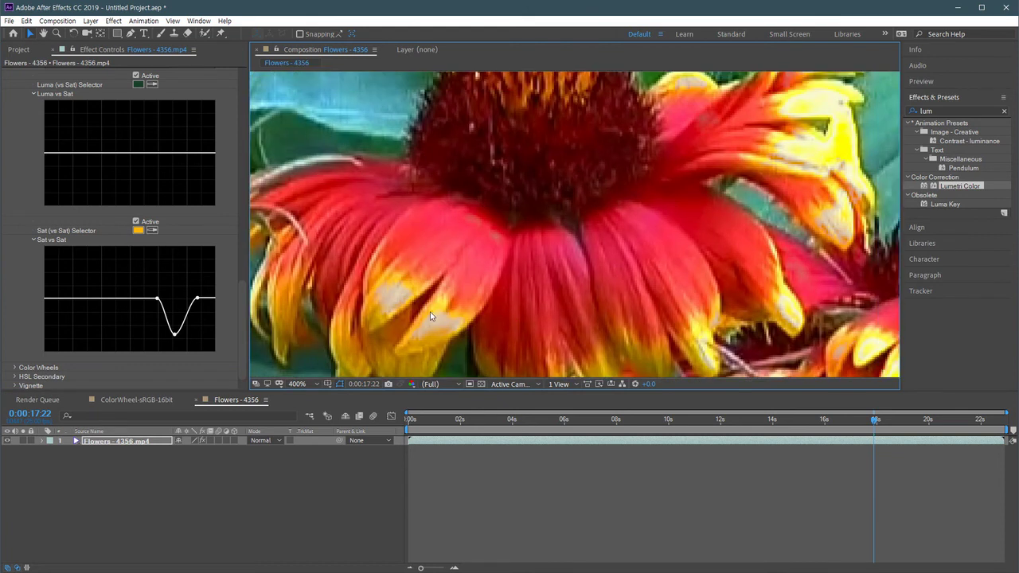
left_click(136, 222)
left_click(136, 222)
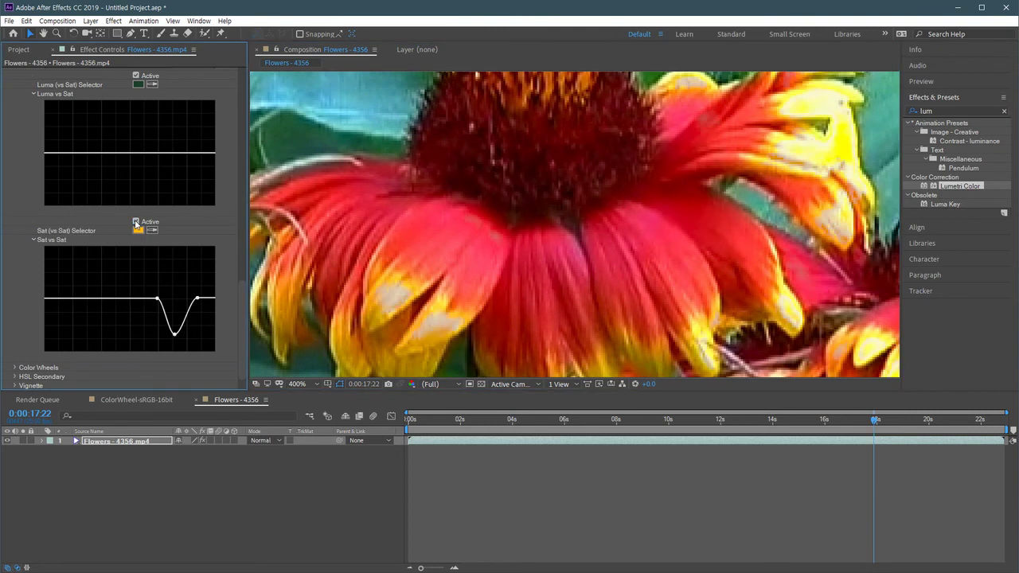
left_click(136, 222)
left_click(136, 222)
Examine the petal edges beside the flower center at 800% with the Sat vs Sat curve switched off and on
scroll(469, 241, "up", 3)
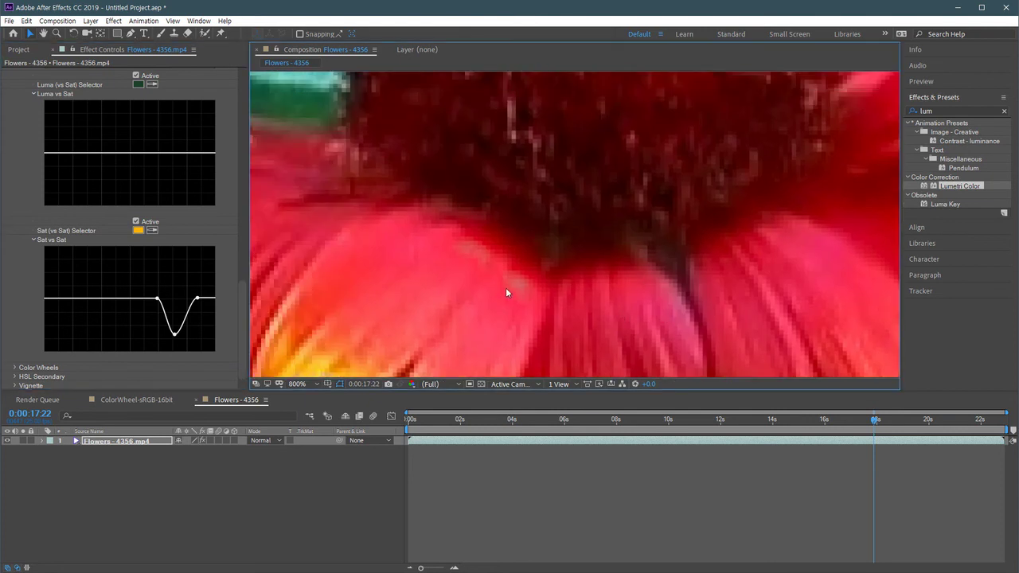
left_click(135, 221)
left_click(135, 221)
left_click(135, 221)
left_click(135, 222)
scroll(414, 280, "down", 4)
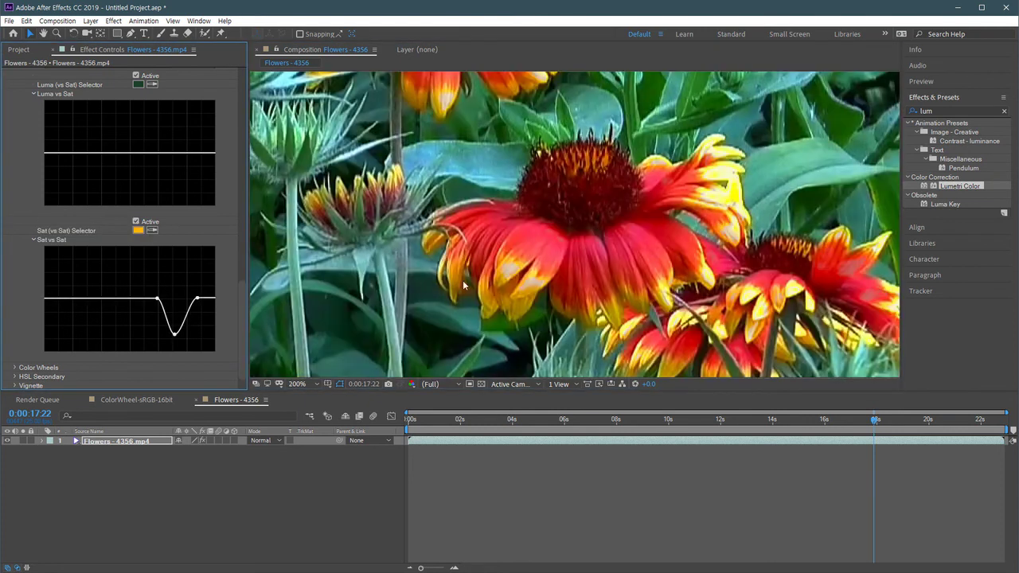
left_click_drag(590, 279, 627, 255)
key("v")
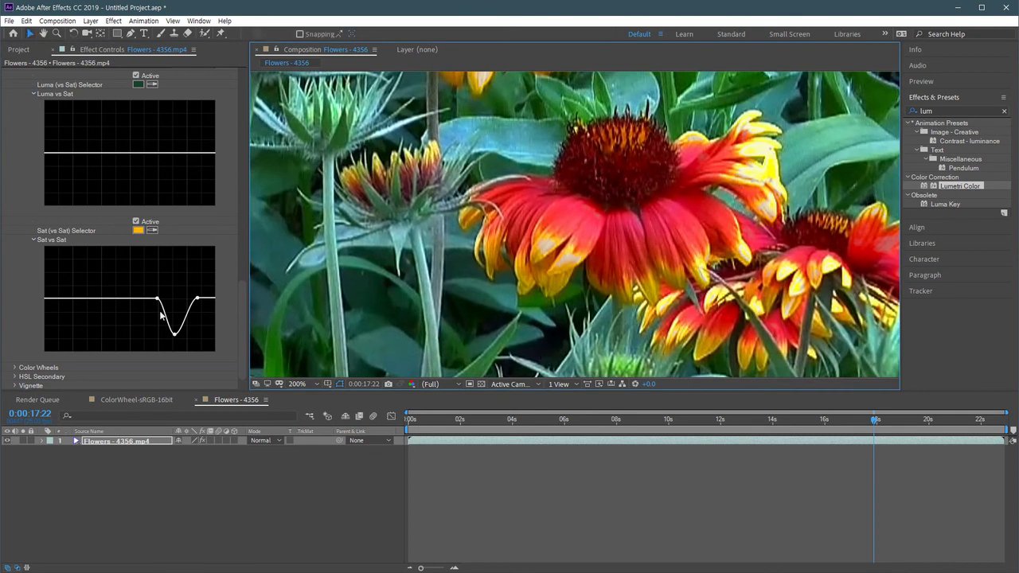
Soften the Sat vs Sat dip by raising its low point and spreading its side points, and toggle the curve to compare
left_click_drag(175, 335, 208, 298)
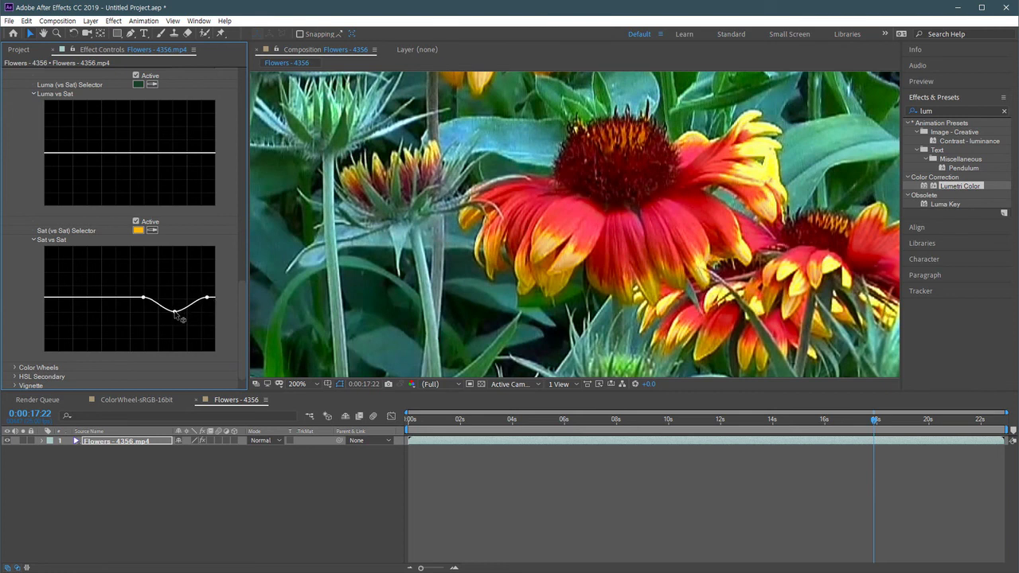
left_click(135, 222)
left_click(136, 223)
left_click(136, 223)
left_click(136, 223)
Preview the Woman - 10044.mp4 footage from the project, and close the footage viewer
left_click(18, 49)
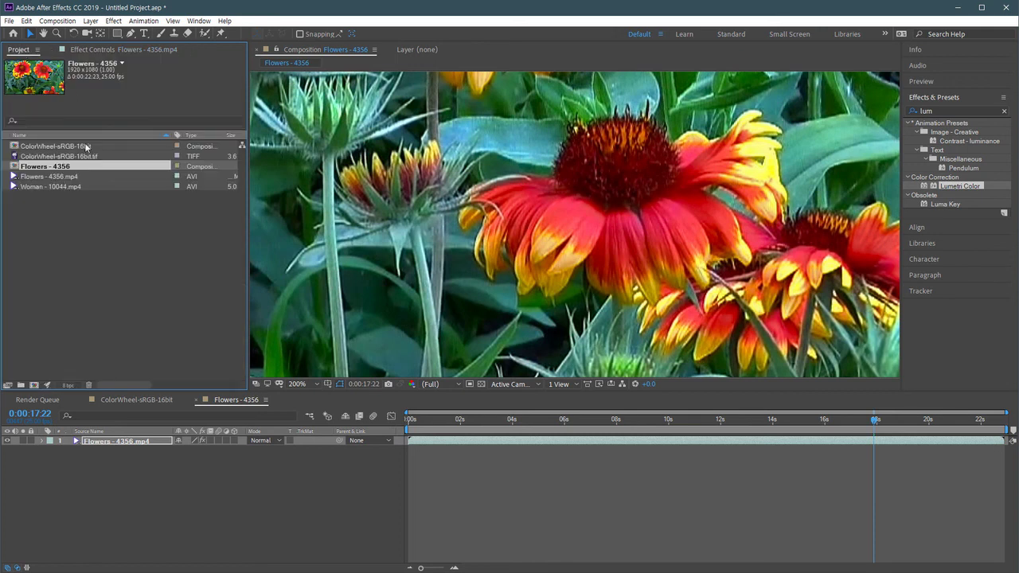
double_click(32, 186)
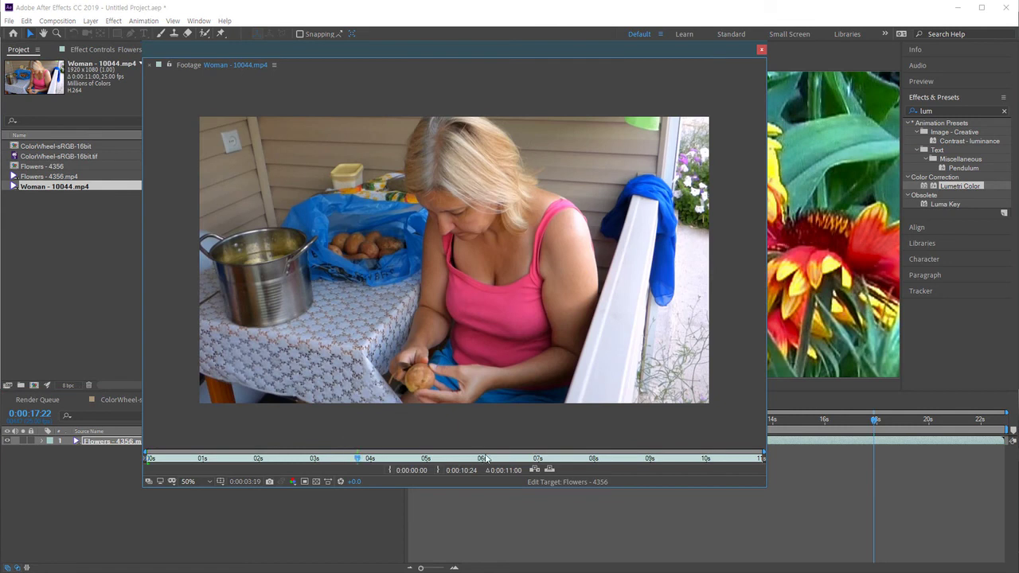
left_click(379, 460)
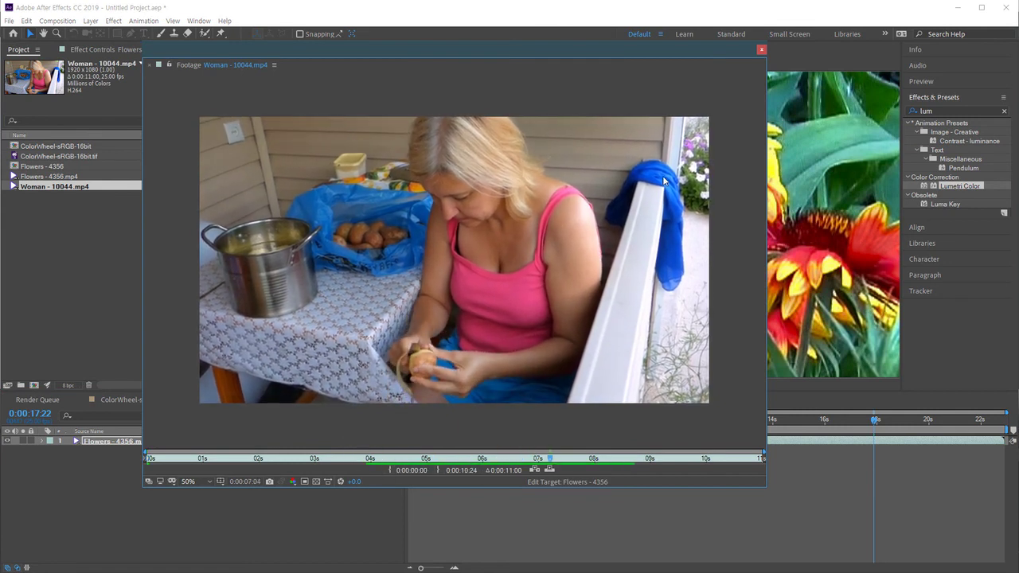
left_click(761, 49)
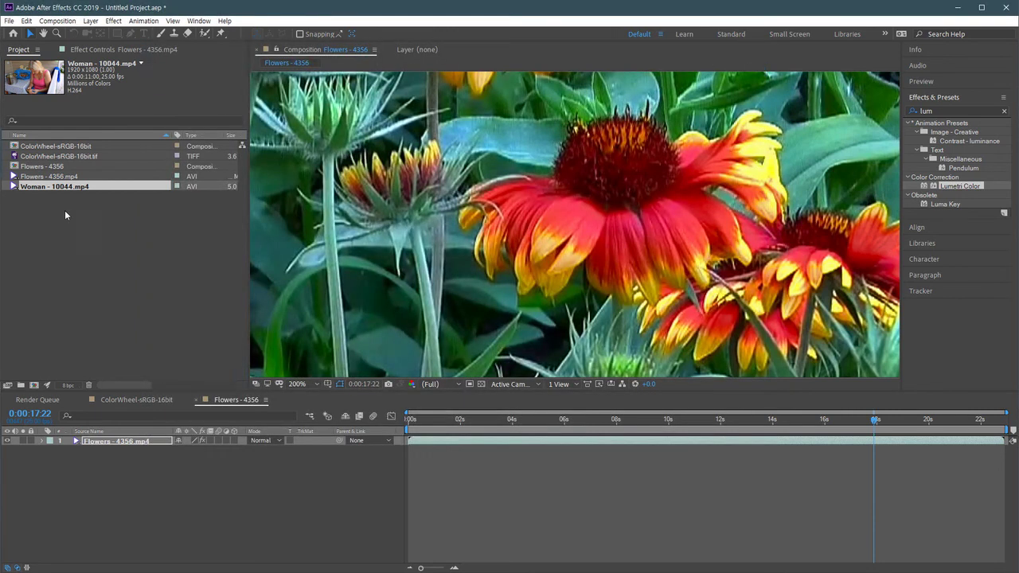
Create a composition from Woman - 10044.mp4, apply Lumetri Color to its layer, and view the frame at 50%
left_click(54, 189)
left_click_drag(55, 191, 34, 386)
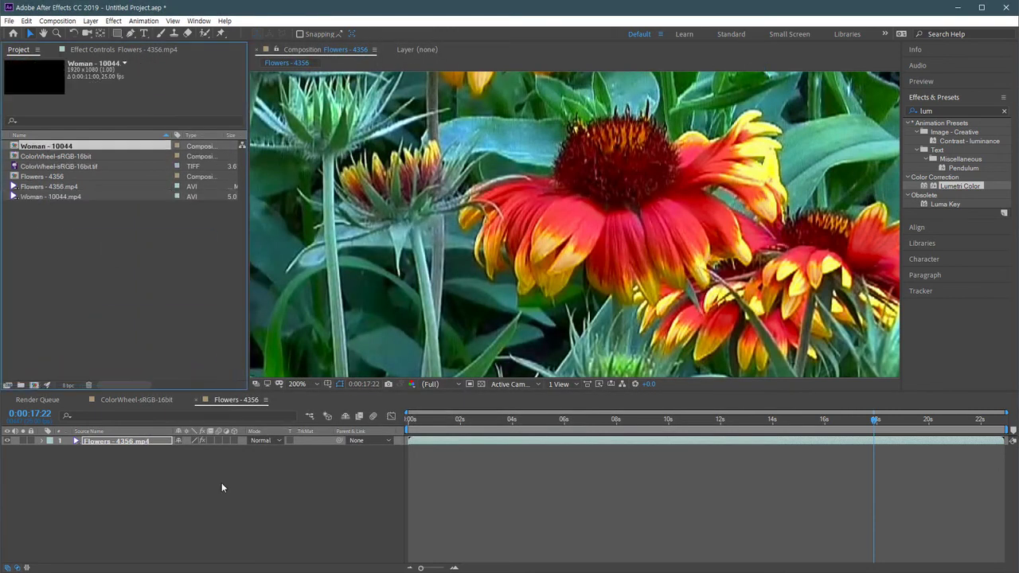
left_click_drag(960, 188, 334, 205)
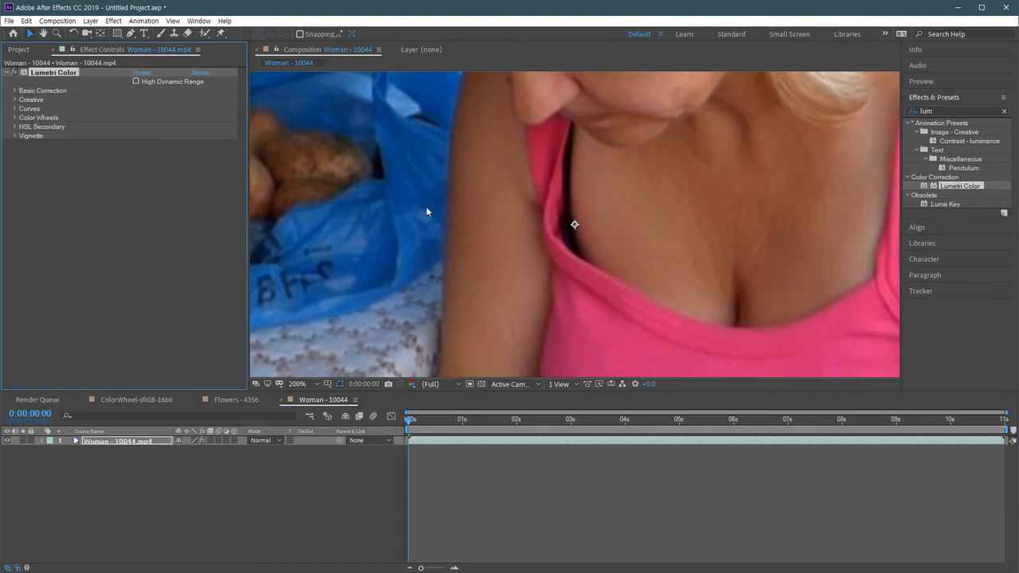
scroll(570, 291, "down", 6)
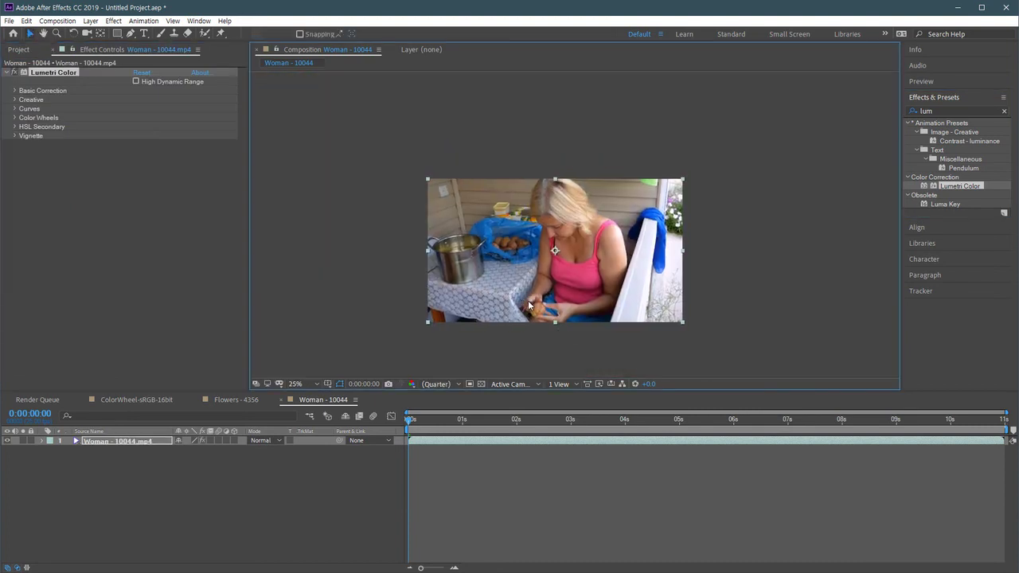
scroll(528, 300, "up", 2)
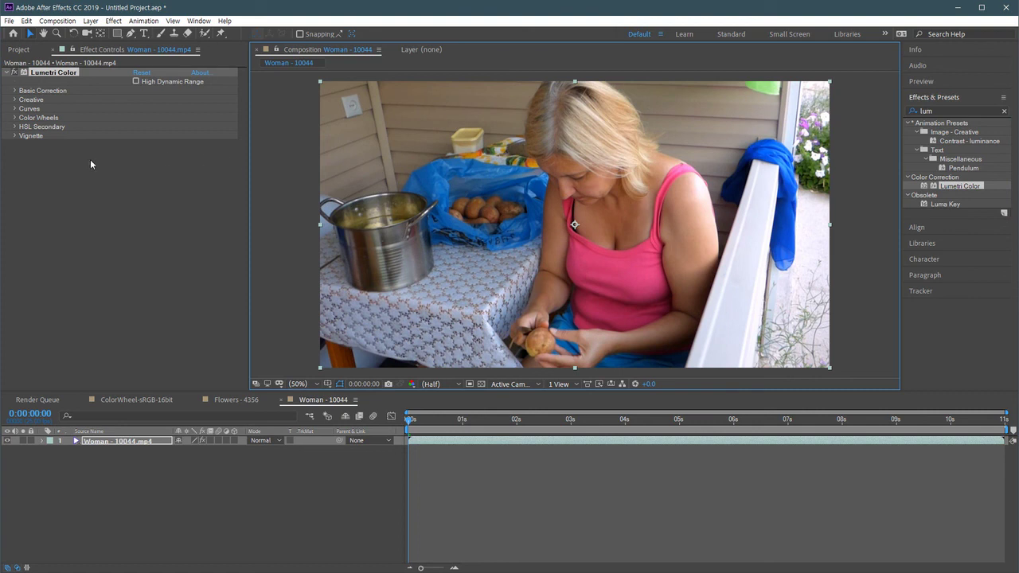
Sample the pink top for the Hue vs Hue curve and lower its point to turn the top green
left_click(14, 109)
left_click(14, 109)
scroll(14, 111, "down", 1)
scroll(35, 215, "down", 1)
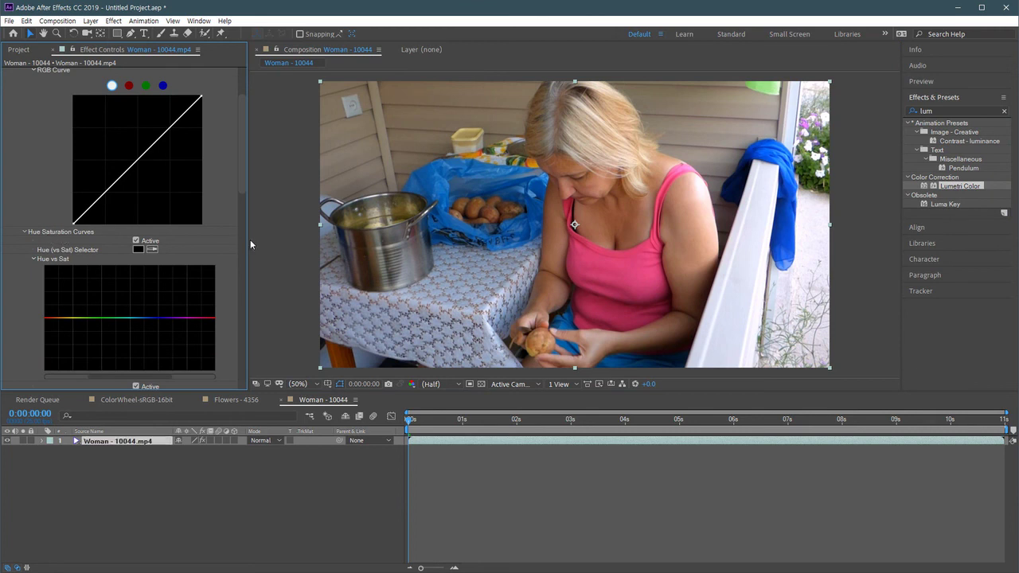
scroll(241, 193, "down", 1)
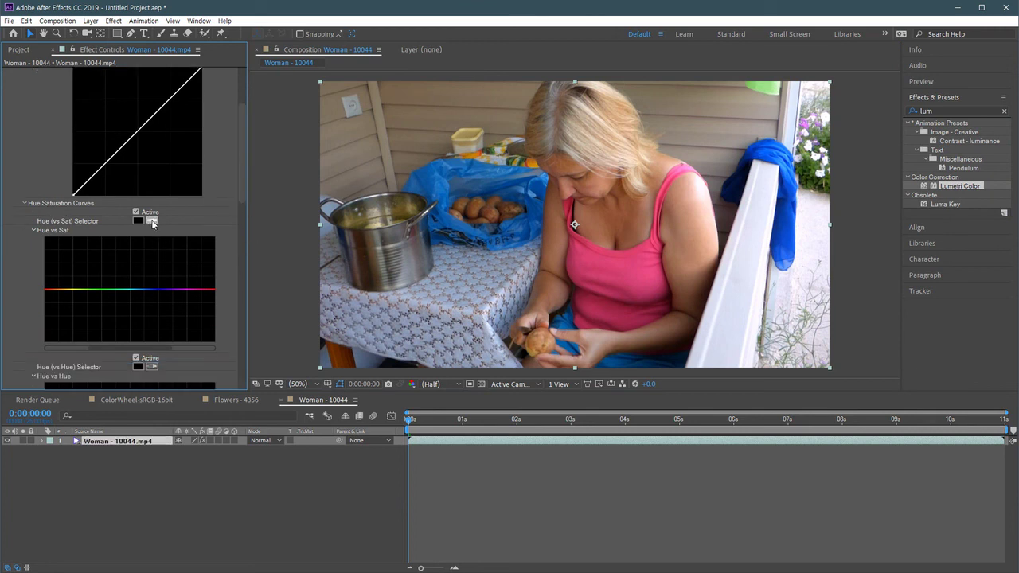
scroll(245, 194, "down", 4)
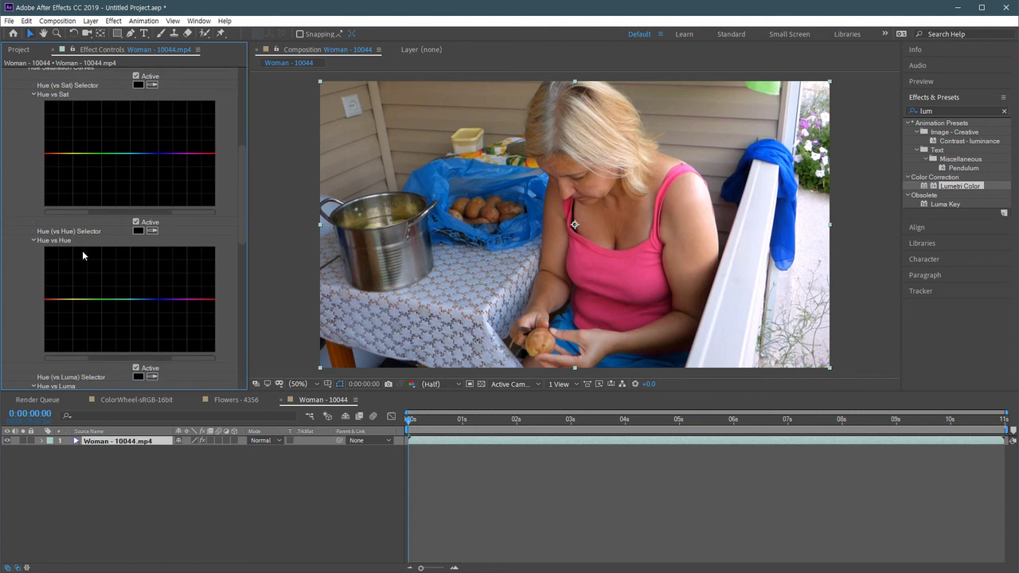
left_click(151, 230)
left_click(590, 259)
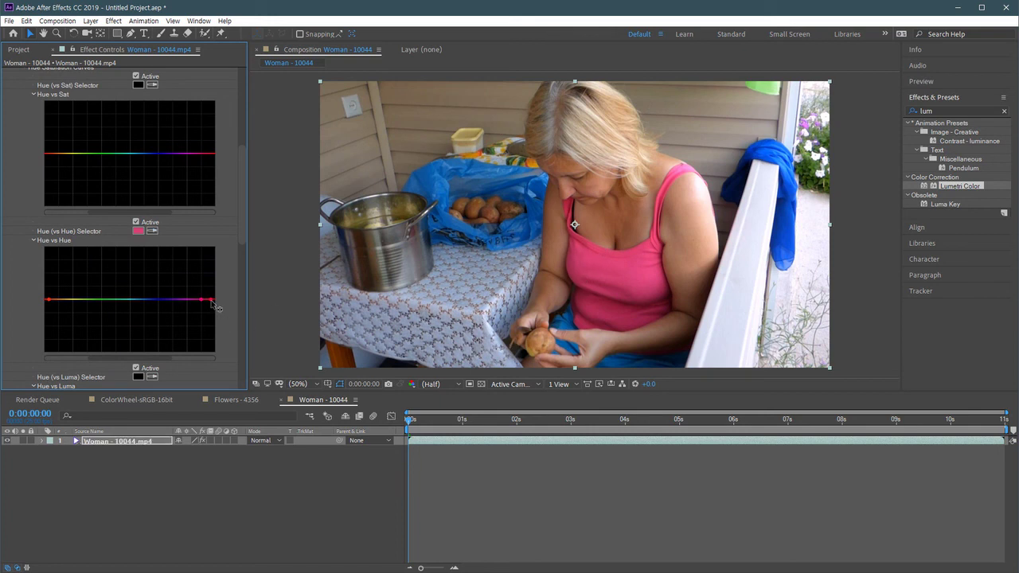
left_click_drag(213, 304, 216, 335)
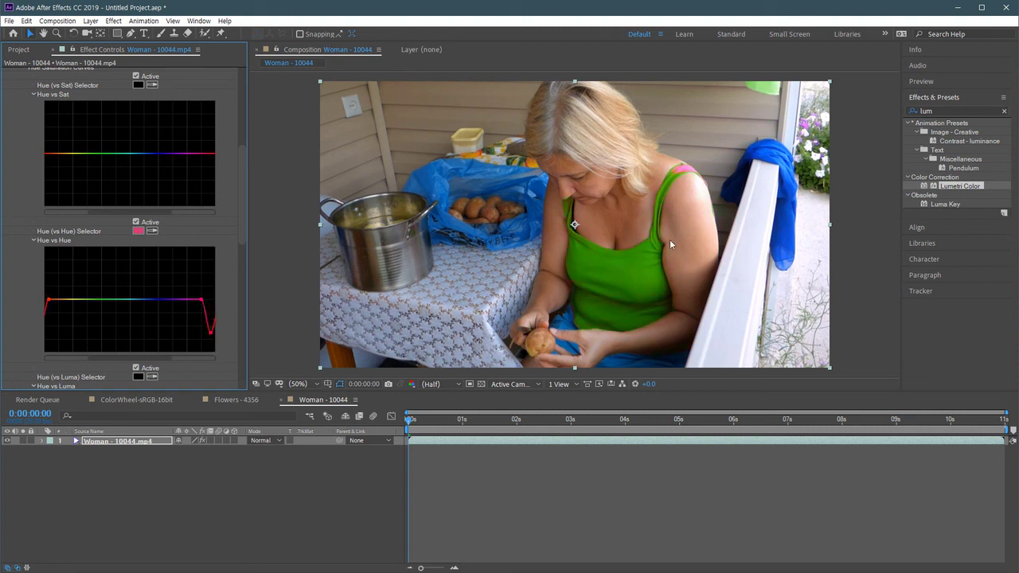
Inspect the top's shoulder strap up close, switching the Hue vs Hue curve off and on to compare with the original pink
scroll(681, 228, "up", 2)
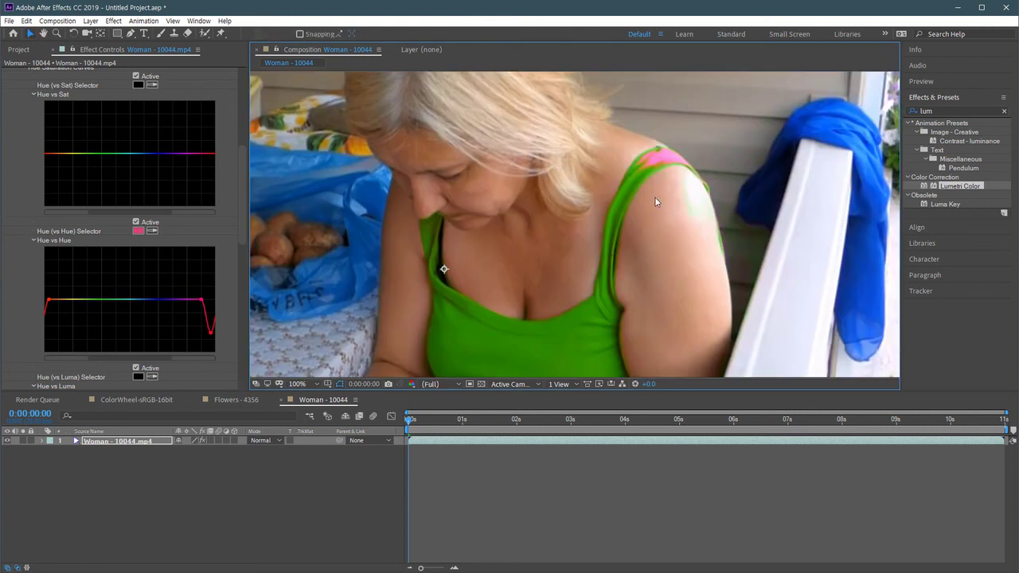
key("v")
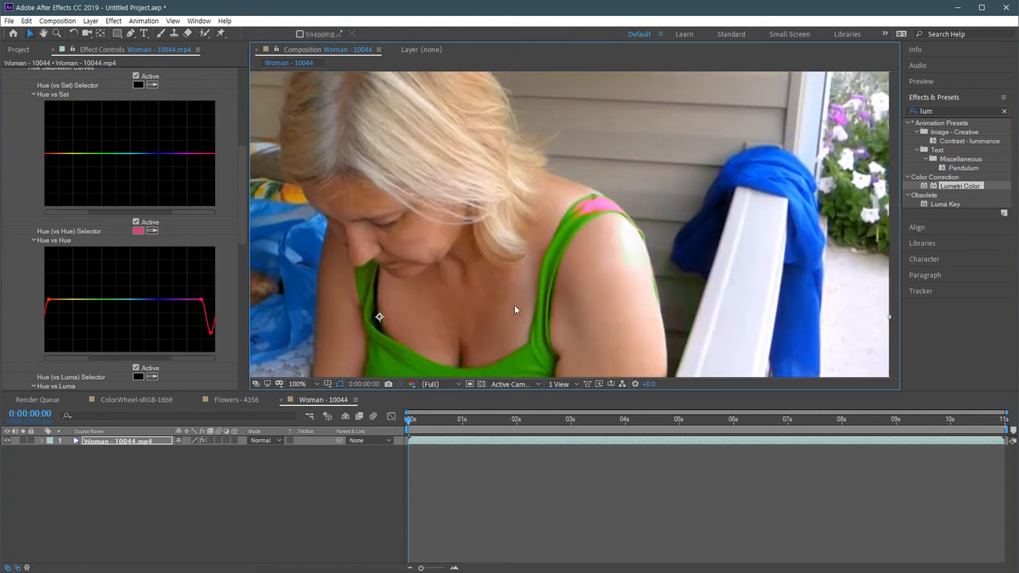
scroll(481, 326, "down", 3)
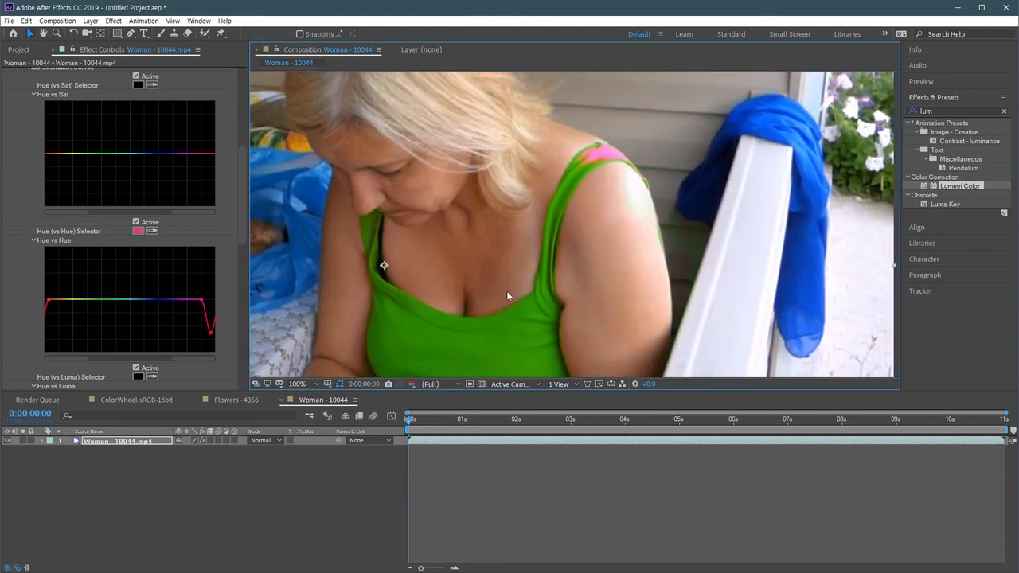
left_click(136, 222)
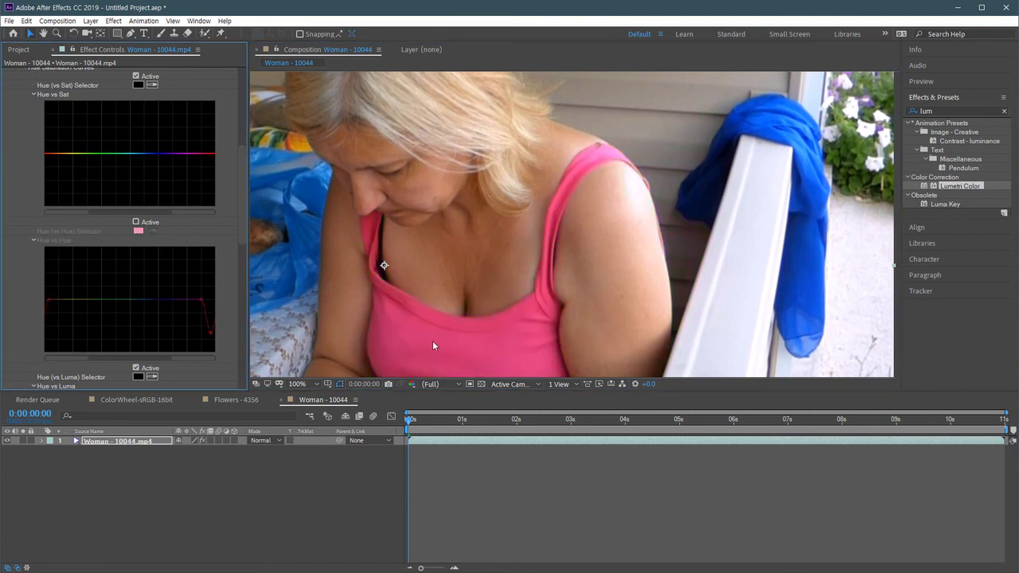
scroll(613, 206, "up", 2)
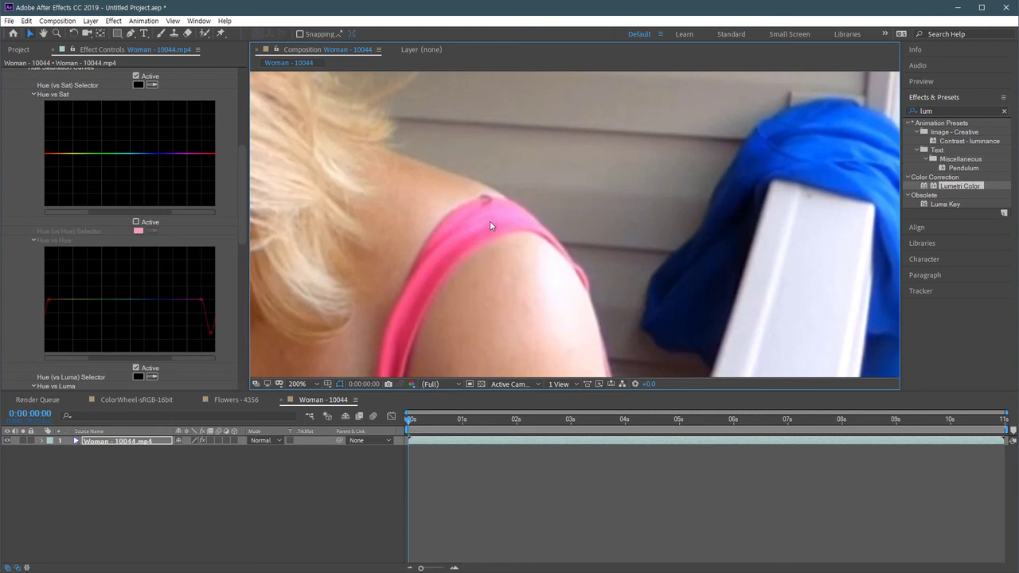
scroll(552, 214, "down", 2)
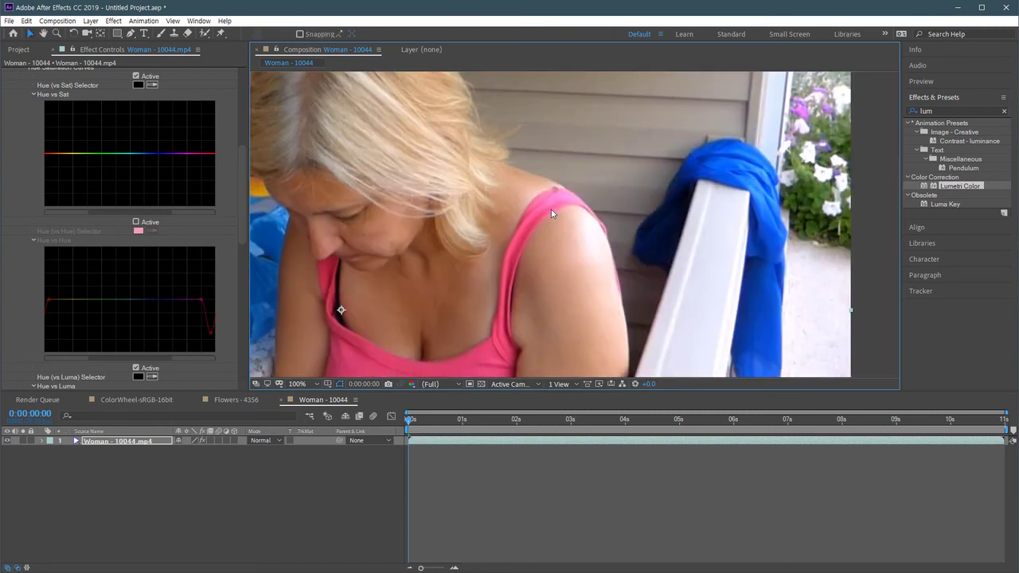
left_click(135, 222)
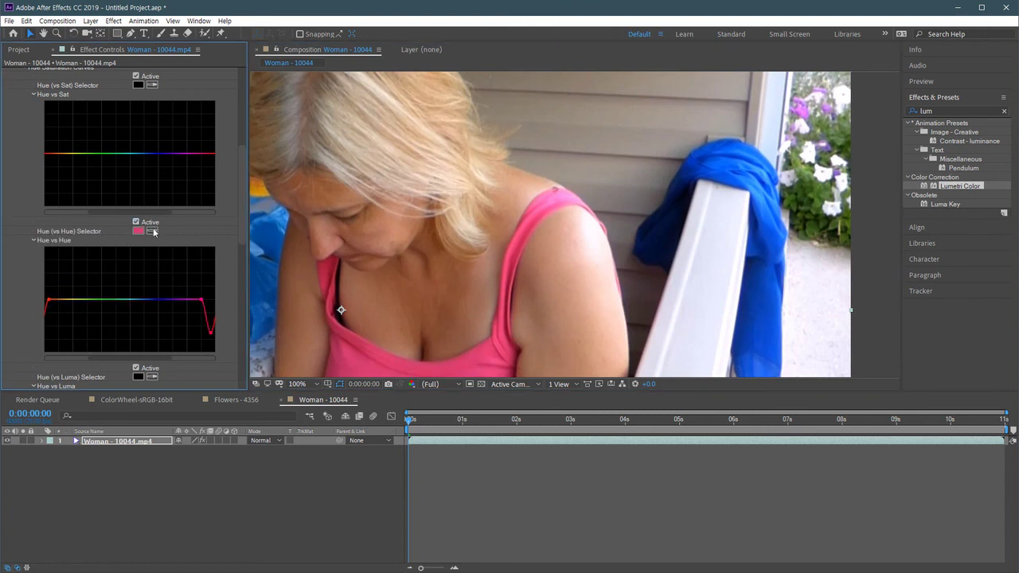
left_click_drag(507, 300, 535, 267)
key("v")
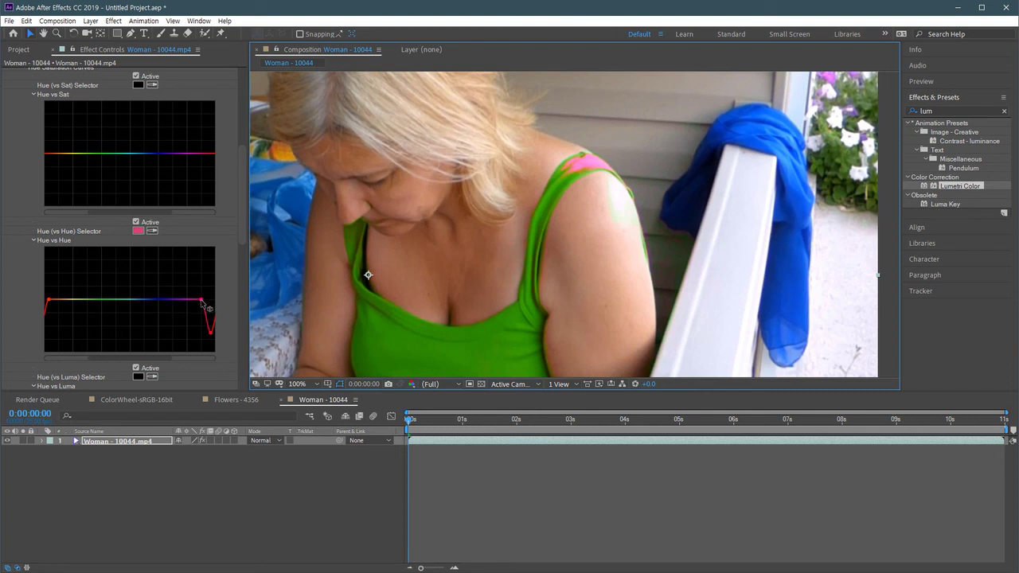
Widen the Hue vs Hue dip by moving its magenta-side point to blue, and try its orange-side point toward yellow and back
left_click_drag(204, 304, 158, 299)
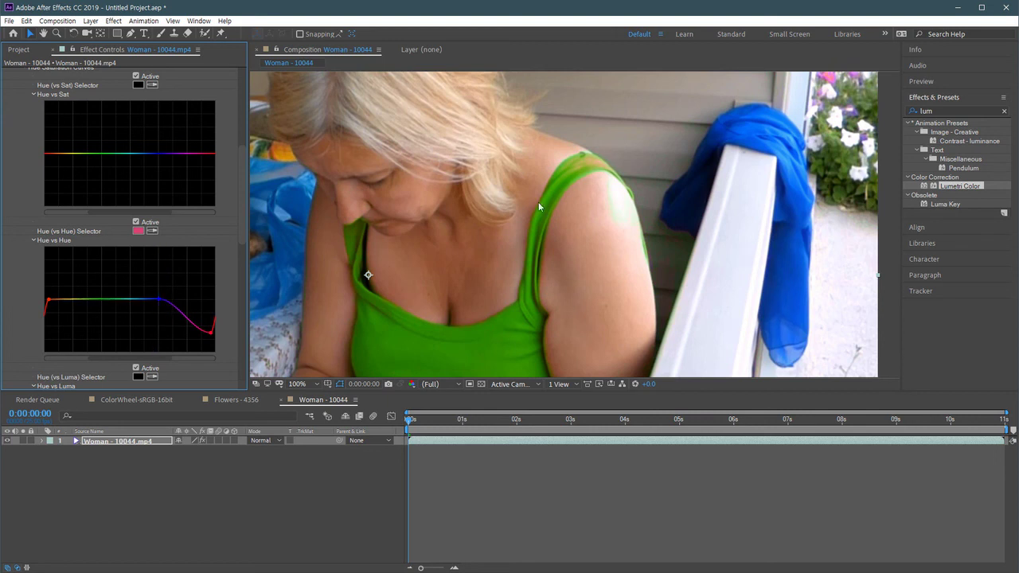
scroll(533, 191, "down", 4)
scroll(545, 253, "up", 2)
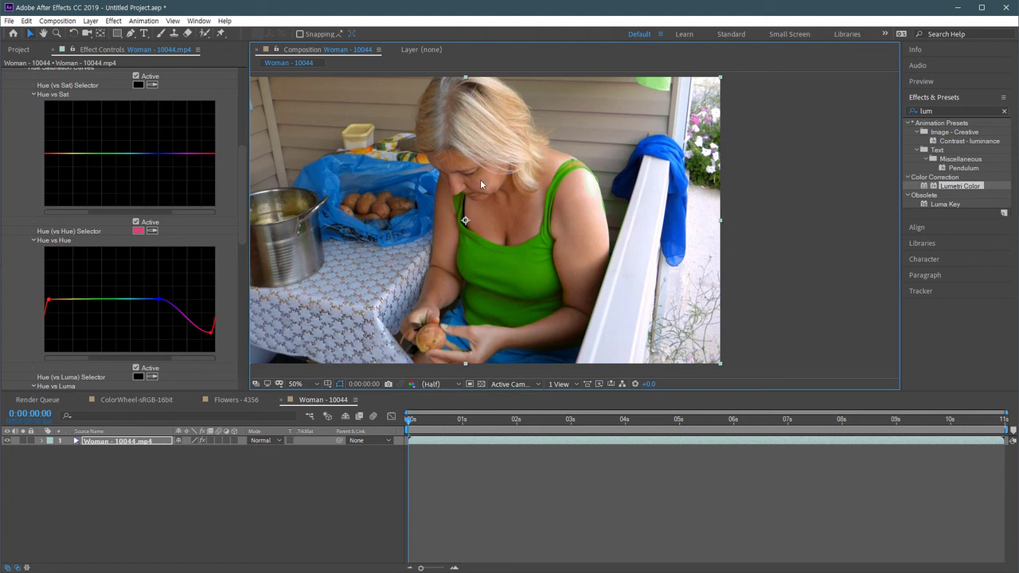
left_click_drag(49, 302, 63, 300)
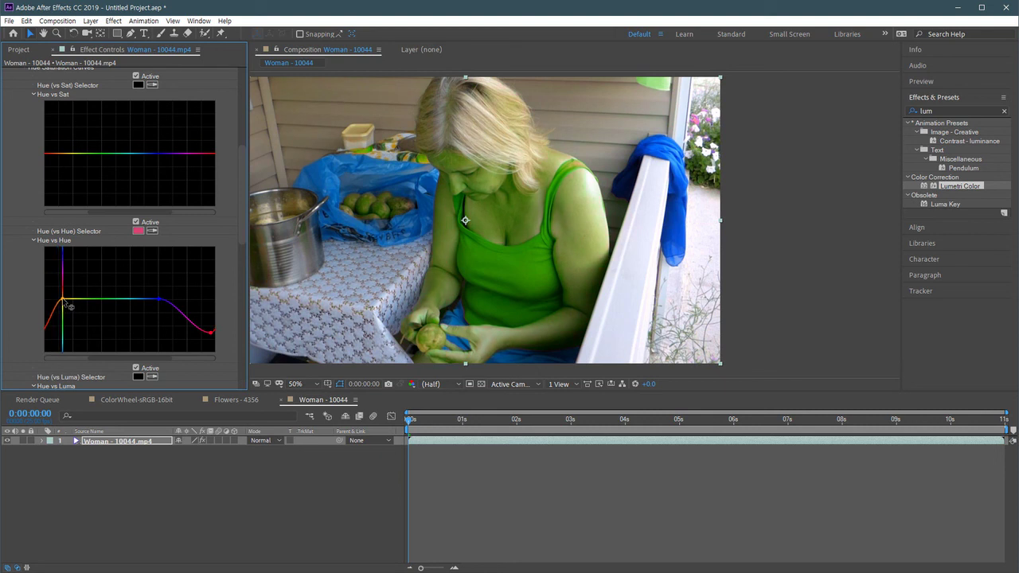
left_click_drag(63, 301, 48, 302)
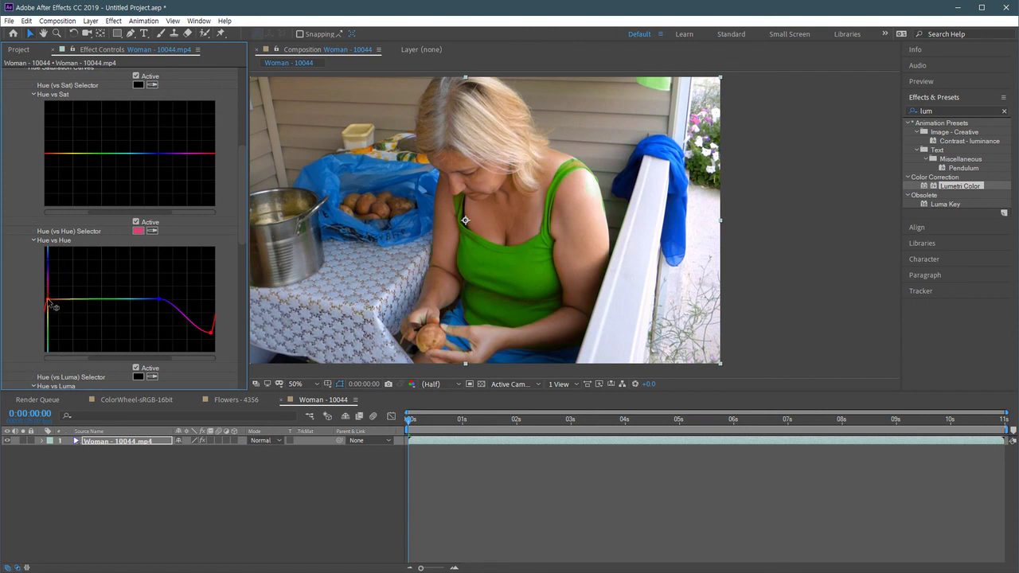
Play back the recolored footage in the composition and return the playhead to the first frame
left_click(414, 430)
key("space")
left_click(409, 424)
key("space")
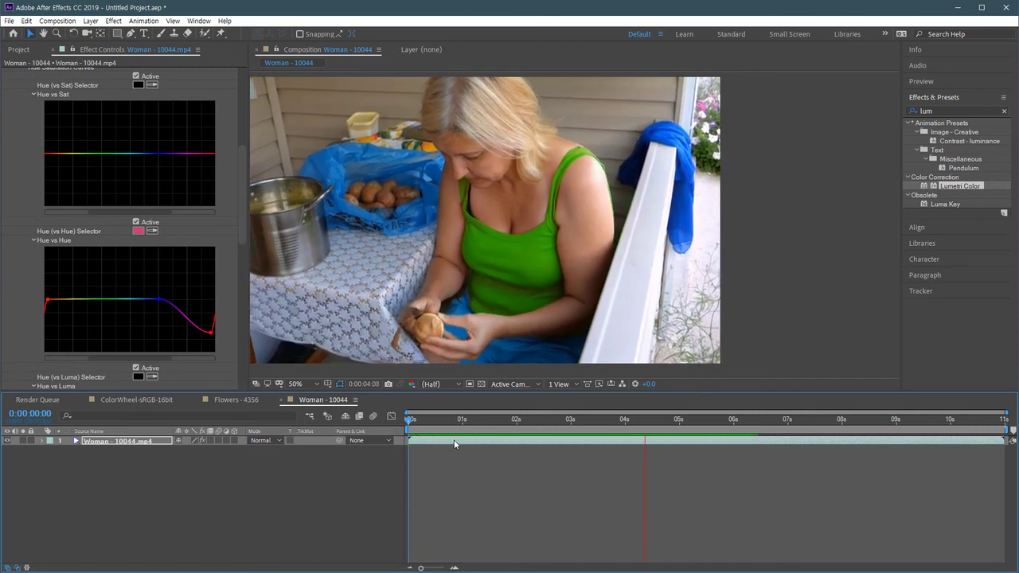
key("space")
left_click_drag(450, 426, 368, 428)
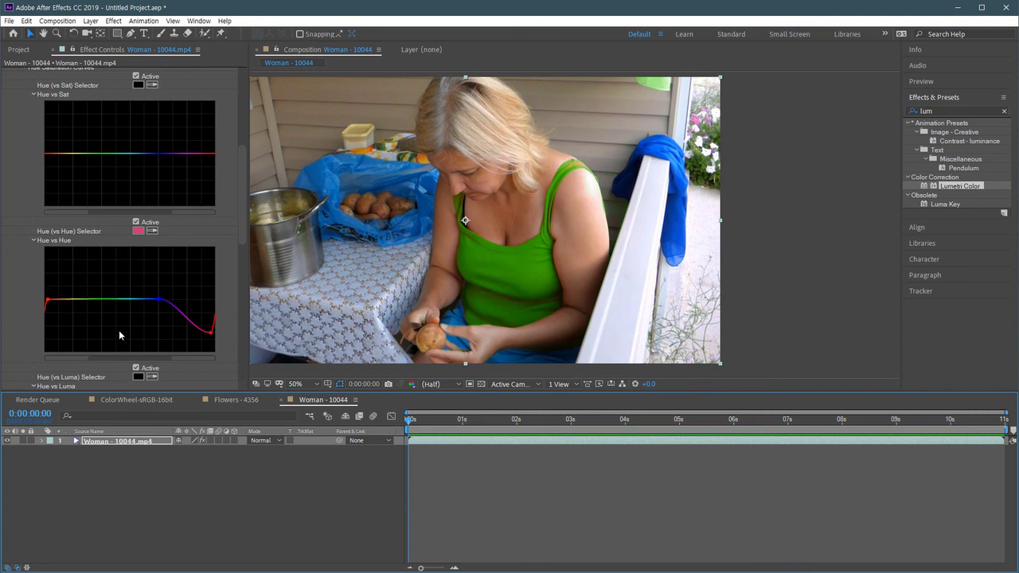
Reset the Hue vs Hue curve, sample the blue scarf and raise its point to turn the scarf teal
left_click_drag(160, 301, 160, 303)
double_click(163, 304)
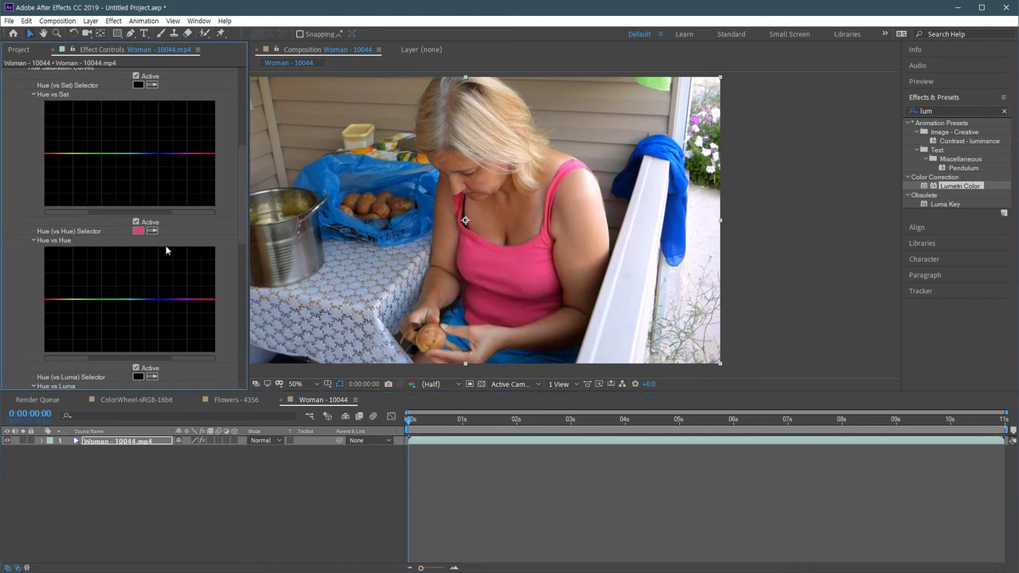
left_click(151, 231)
left_click(685, 210)
mouse_move(156, 300)
left_mouse_down()
mouse_move(155, 325)
mouse_move(157, 292)
left_mouse_up()
scroll(678, 211, "up", 1)
left_click_drag(741, 211, 627, 269)
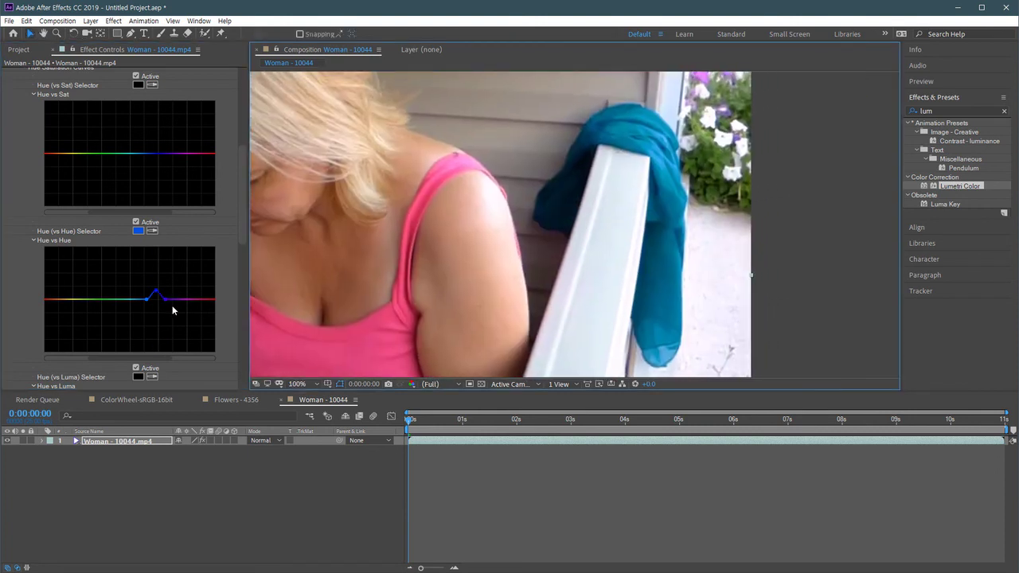
Smooth the Hue vs Hue bump by moving its cyan-side point outward and shifting its peak slightly toward blue
left_click(145, 300)
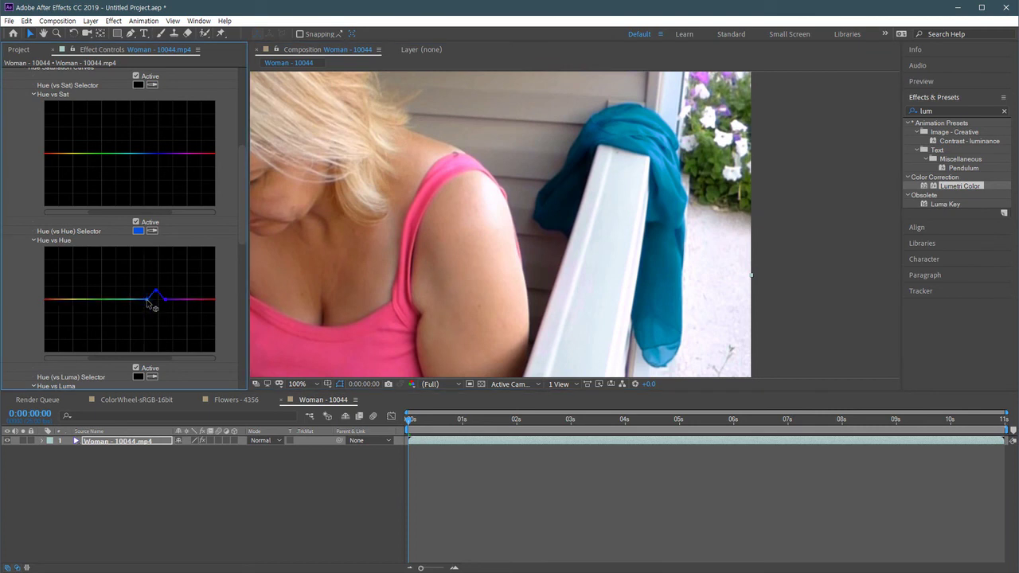
left_click_drag(145, 300, 134, 301)
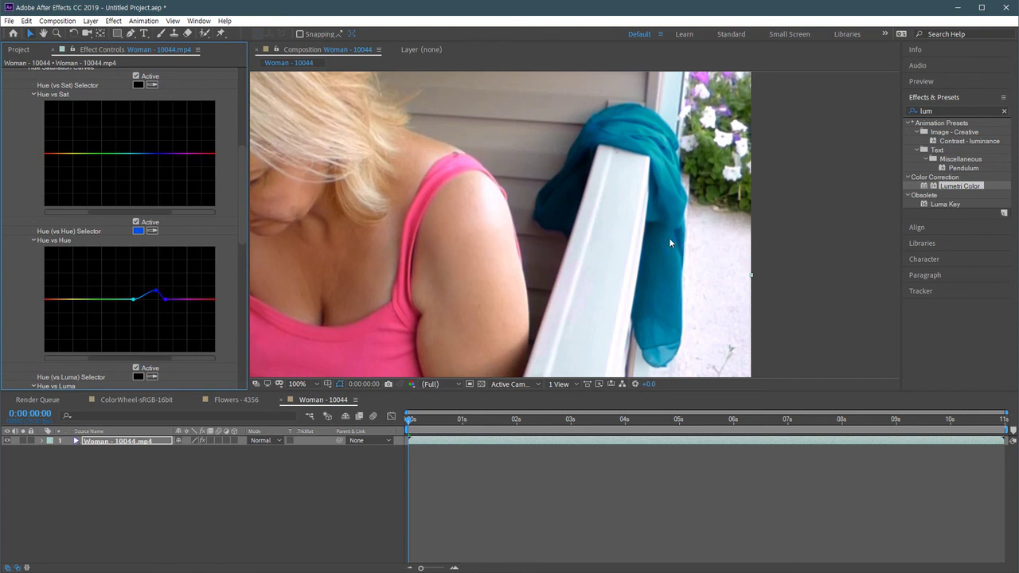
left_click_drag(670, 239, 688, 236)
key("v")
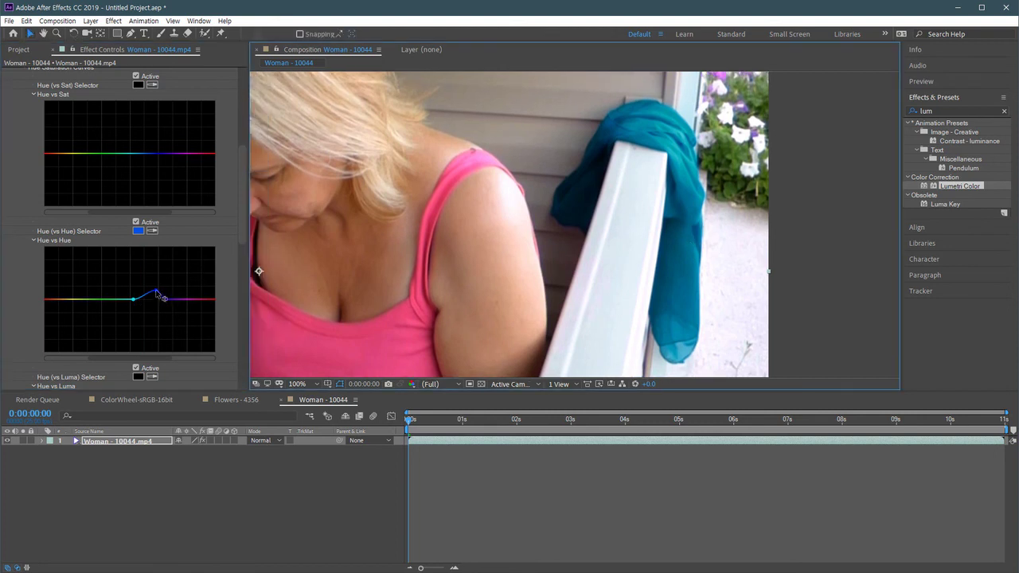
left_click(161, 297)
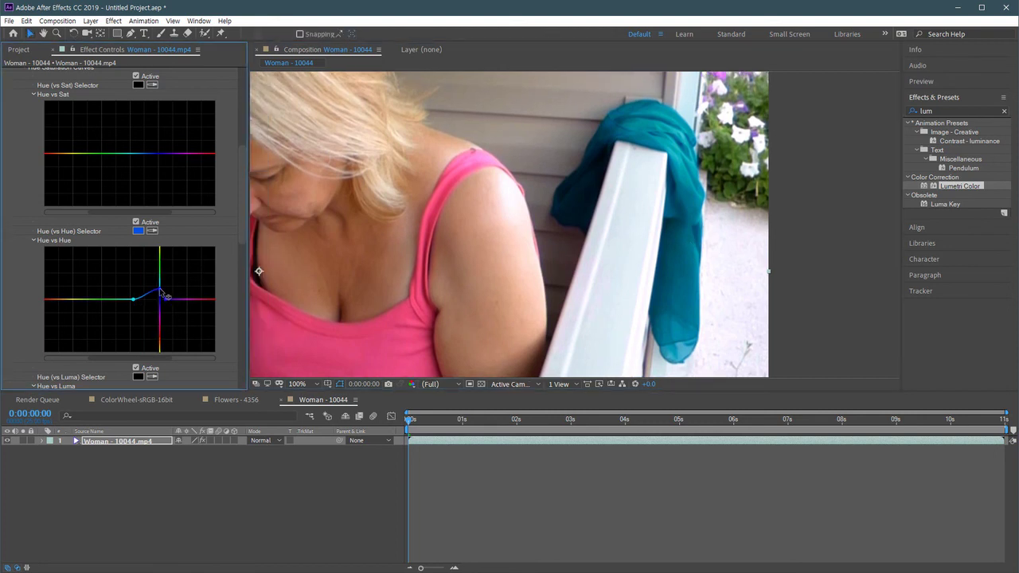
left_click_drag(167, 297, 163, 300)
Compare the whole frame with the Hue vs Hue curve off and on, and check the footage from its first frame
scroll(681, 213, "down", 5)
scroll(680, 213, "up", 6)
scroll(650, 233, "down", 6)
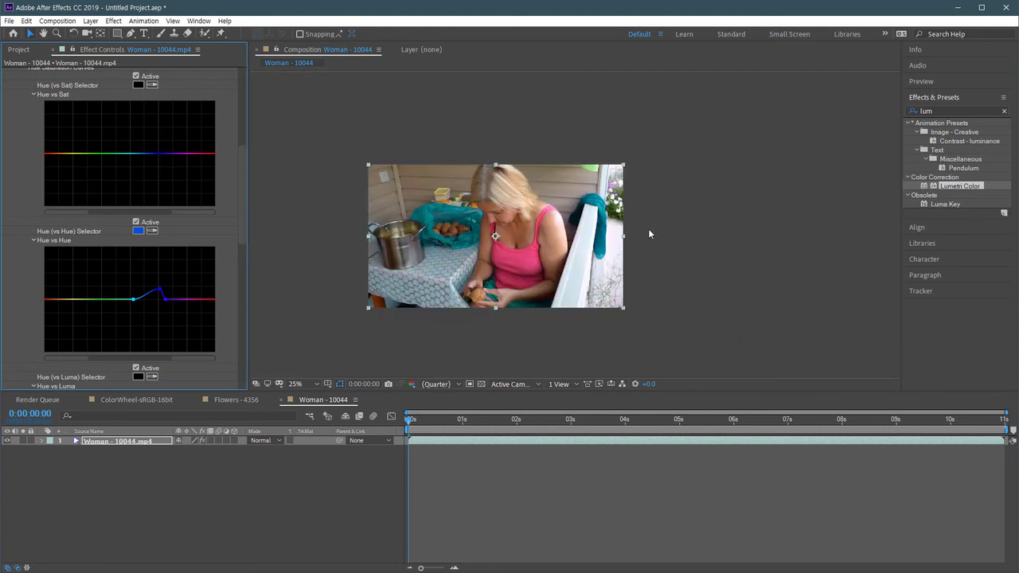
scroll(647, 231, "up", 2)
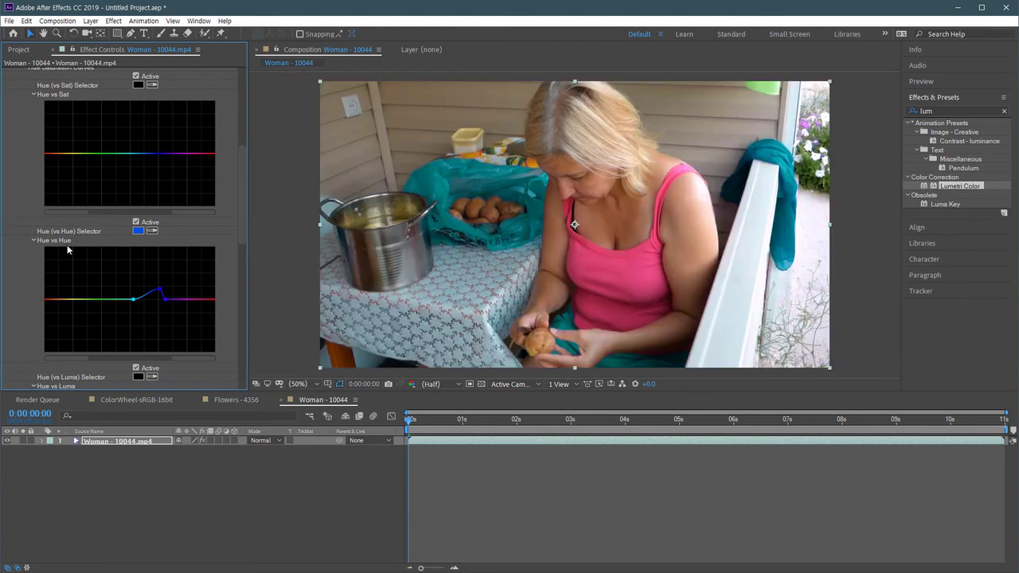
left_click(136, 223)
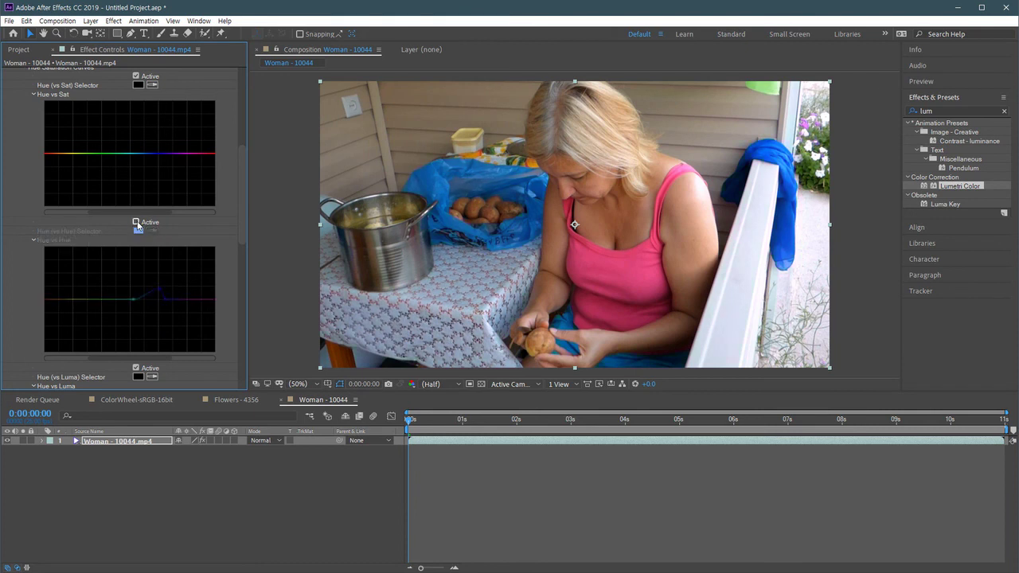
left_click(136, 223)
left_click(136, 223)
left_click(136, 223)
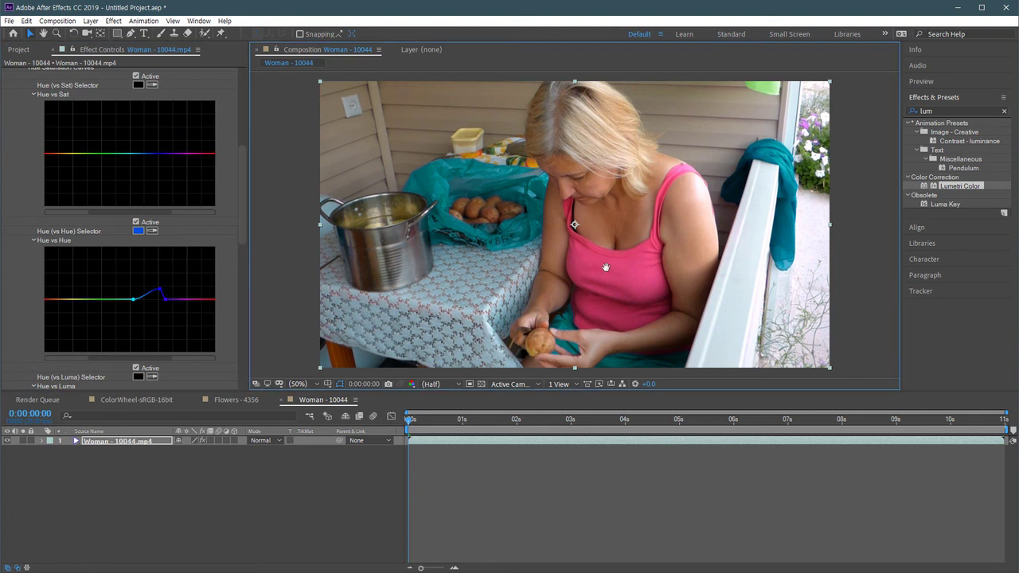
left_click_drag(756, 193, 608, 220)
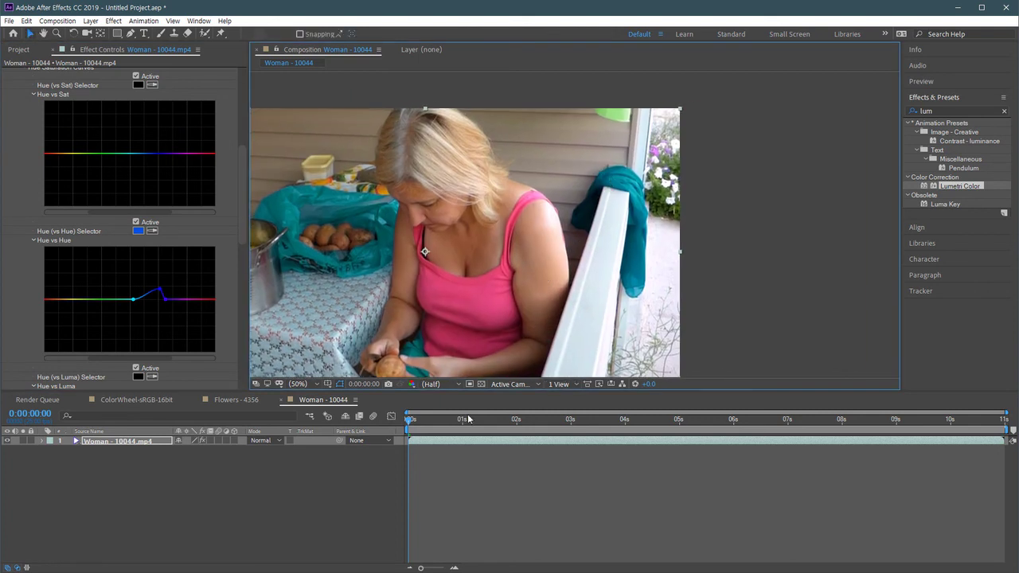
left_click_drag(416, 422, 371, 428)
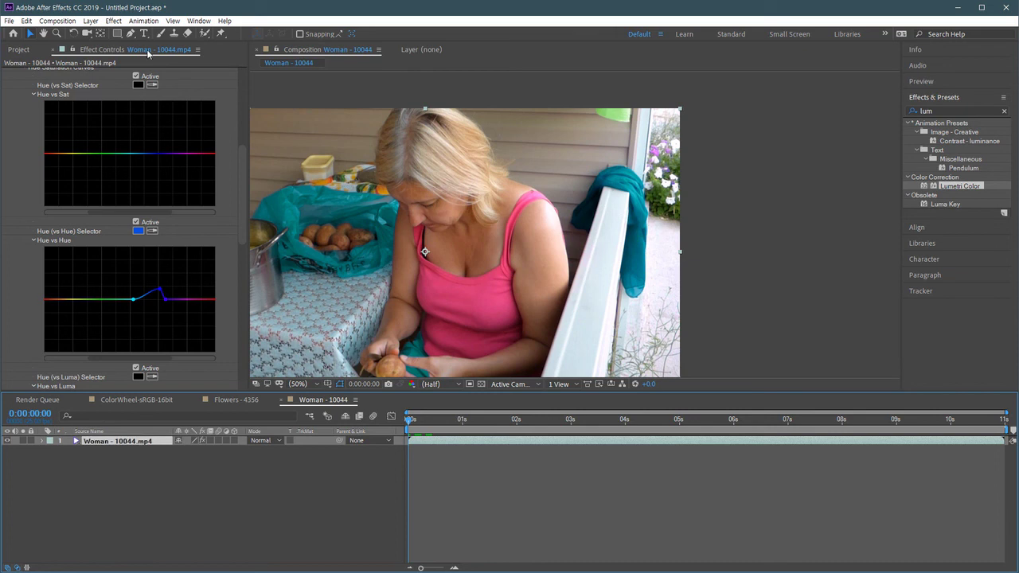
Draw a closed Pen mask on the Woman - 10044.mp4 layer around the scarf, following the railing's edge and the hanging end
left_click(131, 33)
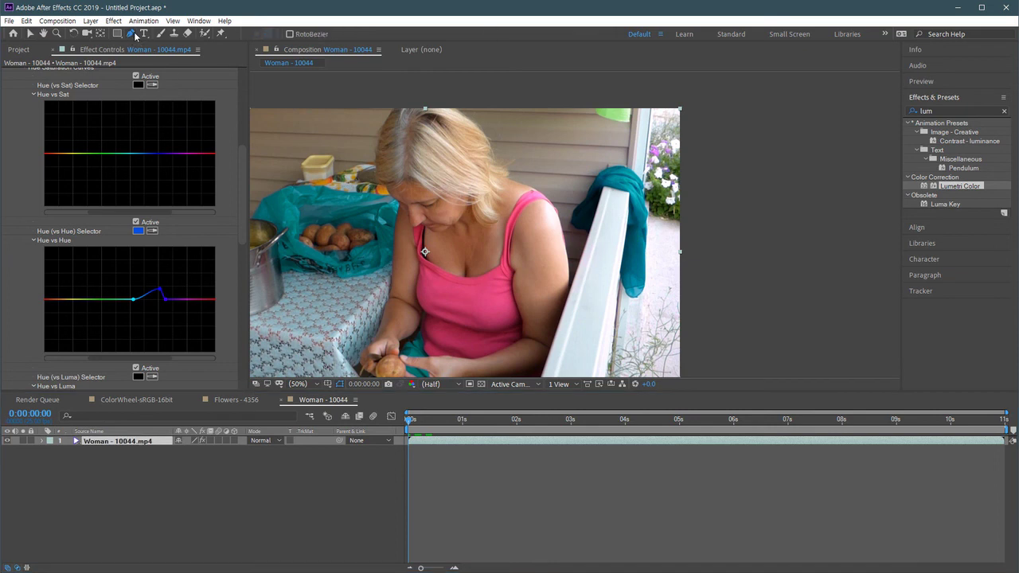
scroll(717, 231, "up", 2)
left_click(623, 118)
left_click(597, 153)
left_click(584, 179)
left_click(564, 199)
left_click(563, 231)
left_click(602, 247)
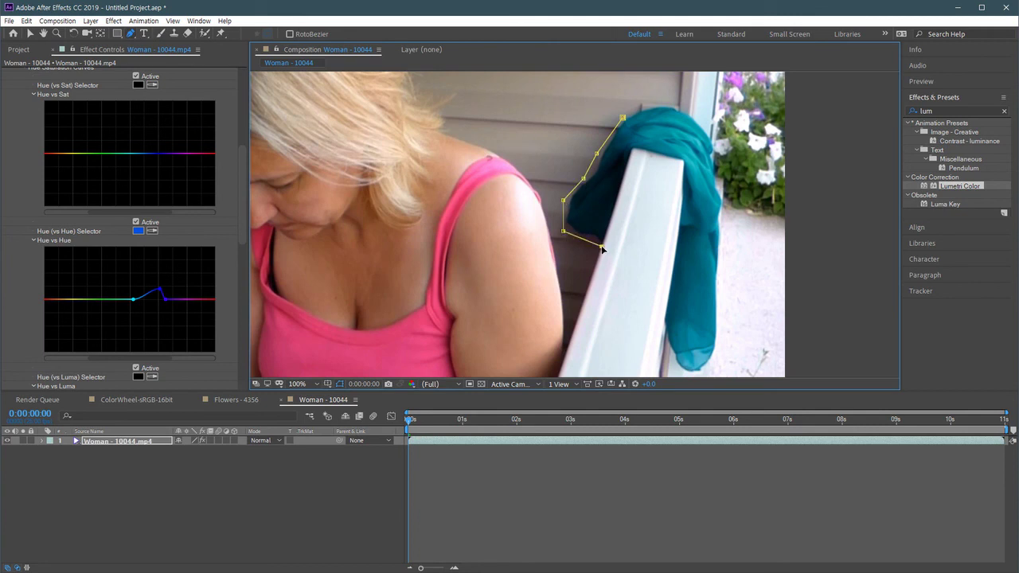
left_click(633, 151)
left_click(682, 164)
left_click(678, 227)
scroll(652, 255, "down", 2)
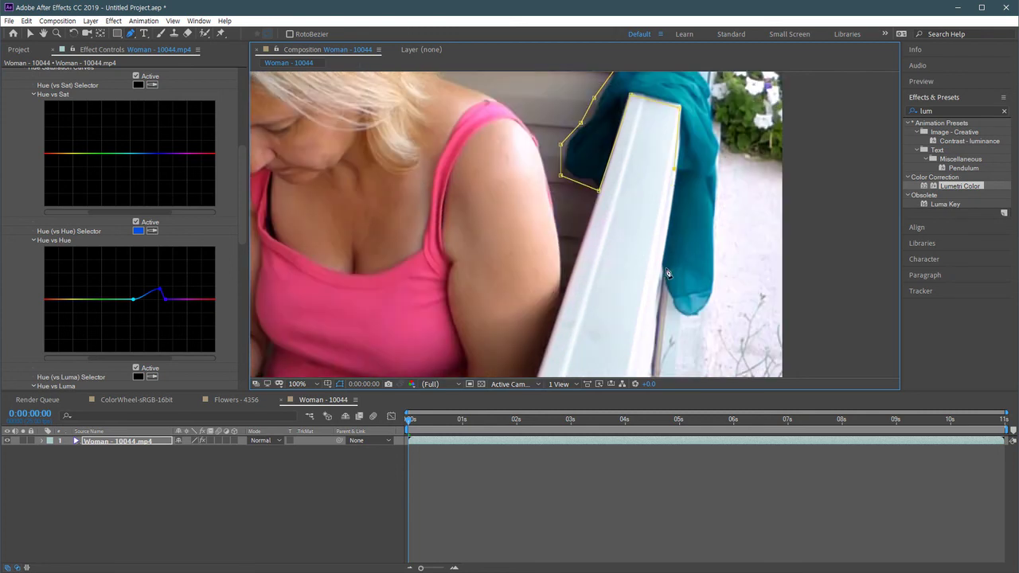
left_click(659, 264)
left_click(671, 300)
left_click(683, 320)
left_click(718, 133)
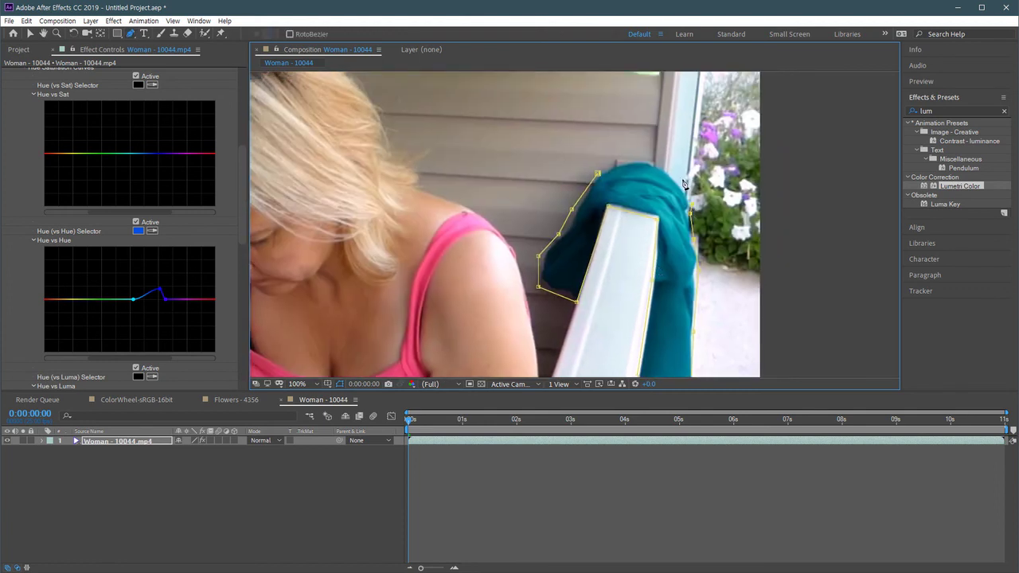
left_click(667, 167)
left_click(640, 158)
left_click(598, 173)
left_click_drag(640, 158, 636, 157)
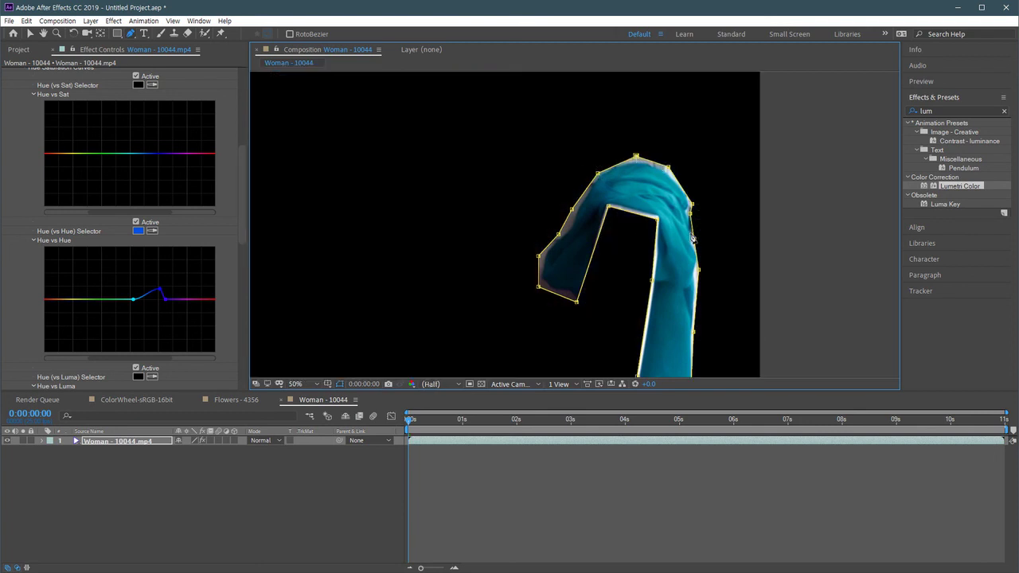
Look over the finished scarf mask and reveal the mask and Lumetri Color properties of the Woman - 10044.mp4 layer
scroll(693, 238, "down", 1)
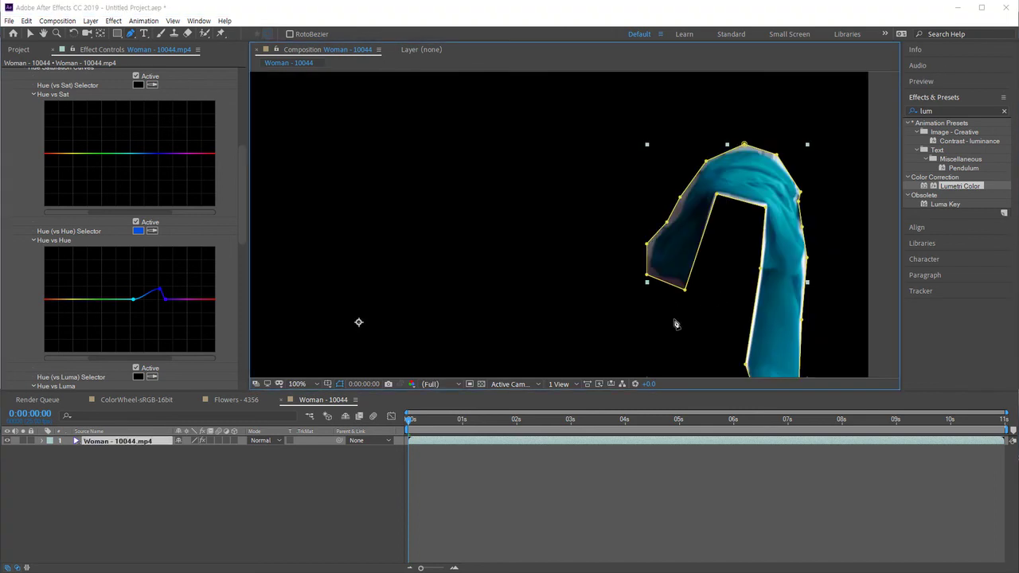
left_click_drag(676, 324, 649, 315)
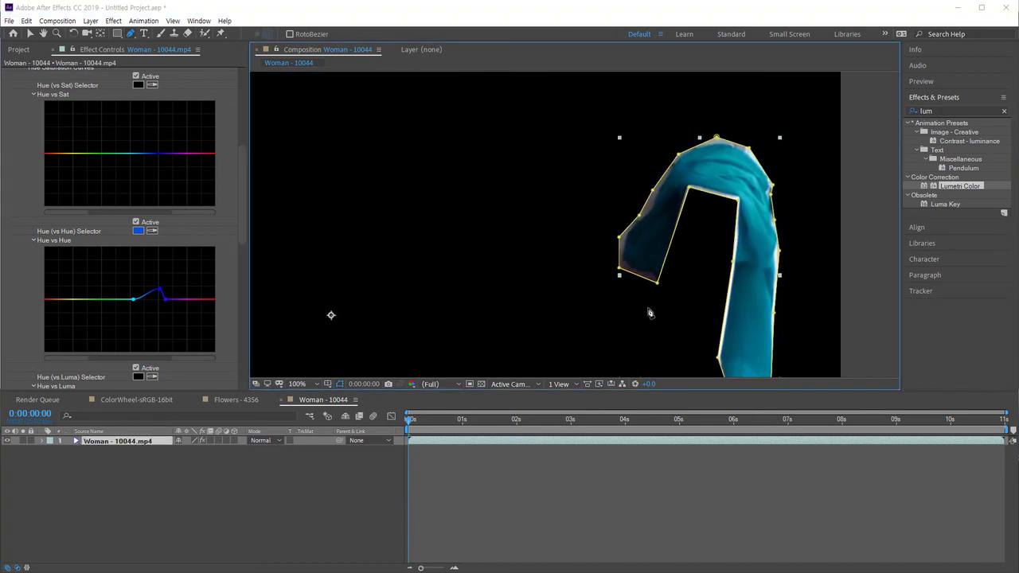
scroll(550, 287, "down", 1)
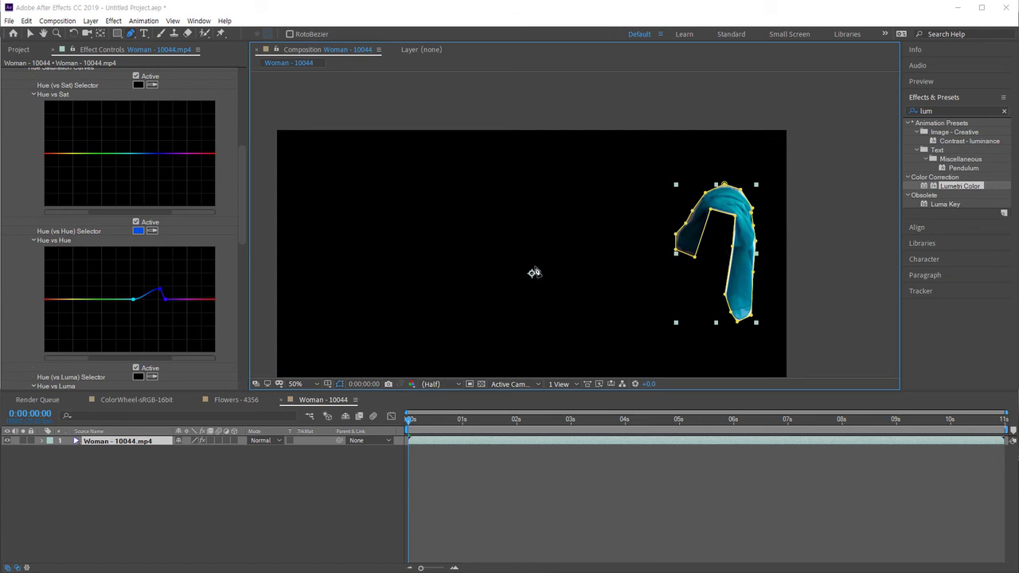
left_click_drag(242, 180, 242, 69)
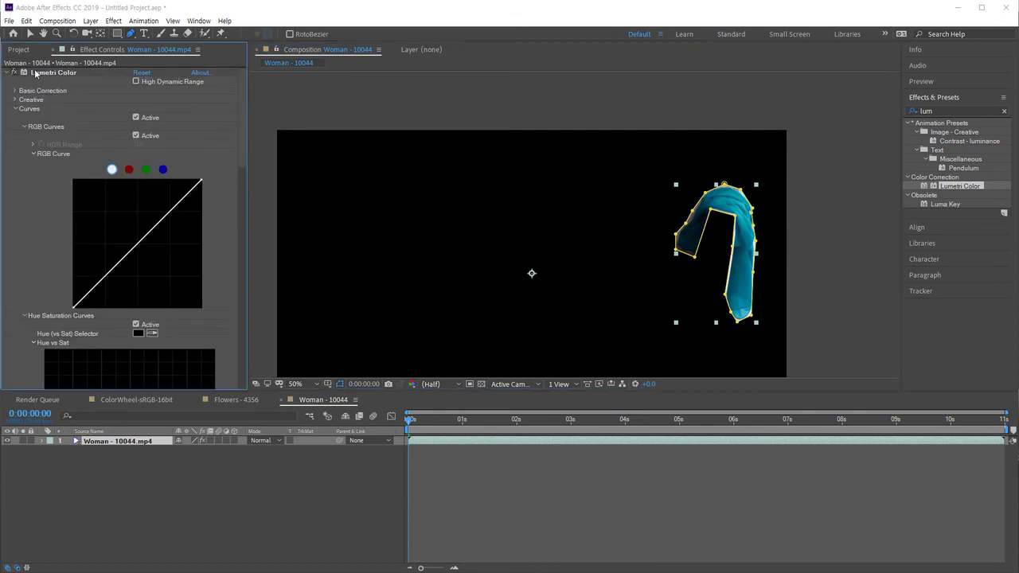
left_click_drag(241, 121, 243, 186)
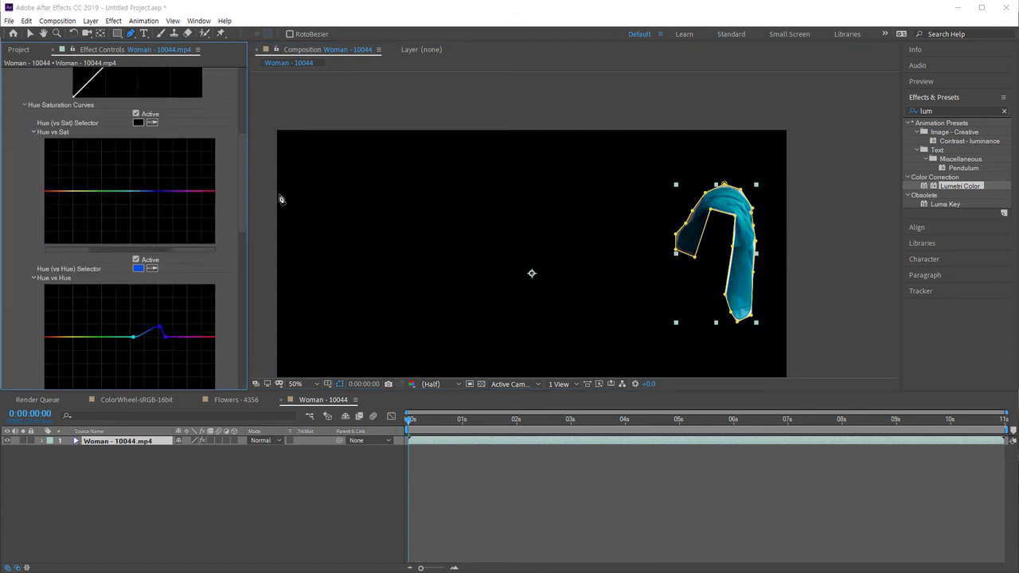
left_click(102, 470)
left_click(43, 442)
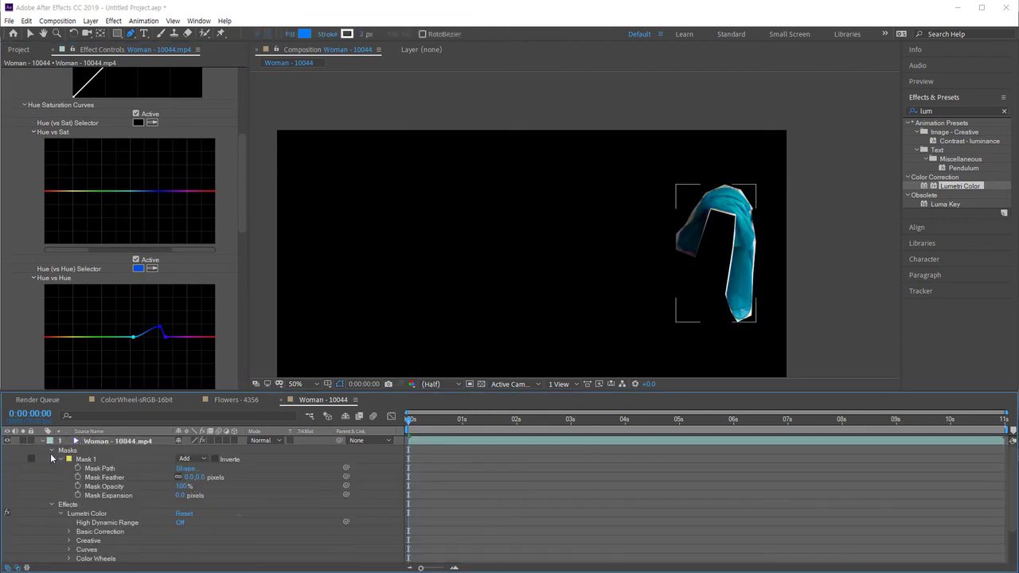
left_click(53, 504)
left_click(53, 505)
scroll(106, 514, "down", 1)
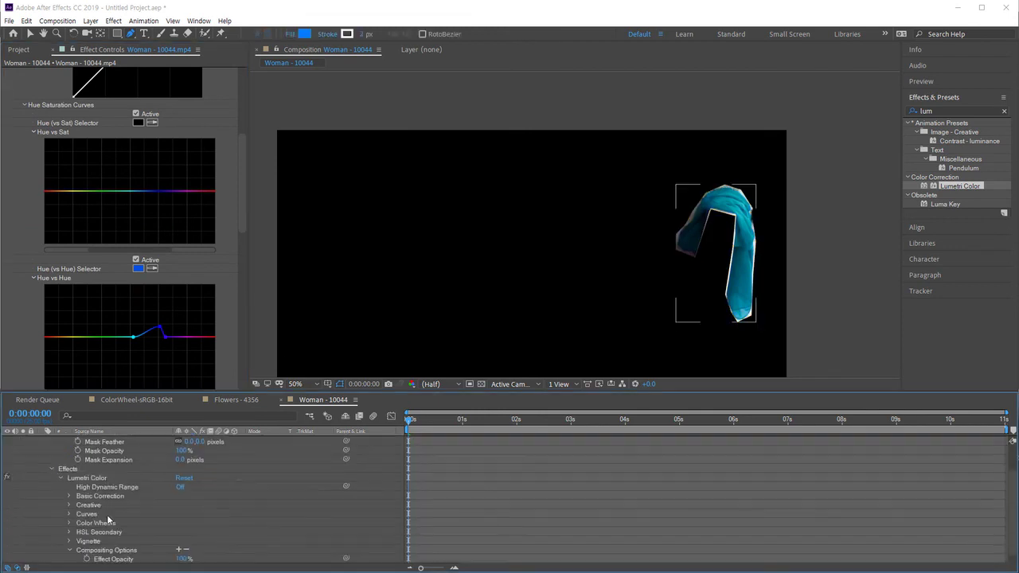
Add a mask reference in Lumetri Color's Compositing Options and set it to Mask 1, limiting the effect to the scarf
left_click(97, 480)
scroll(200, 501, "down", 1)
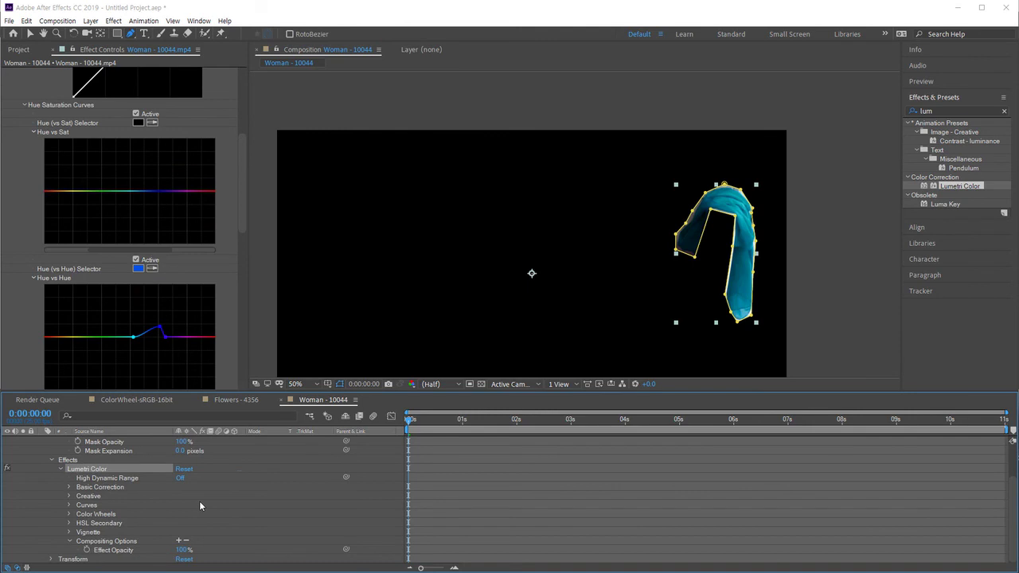
left_click(116, 542)
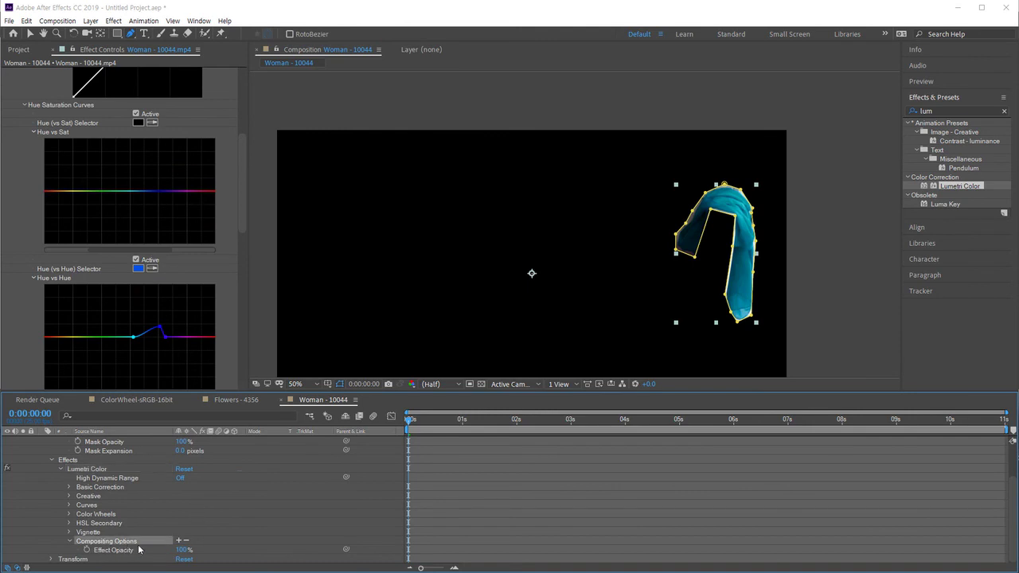
left_click(179, 541)
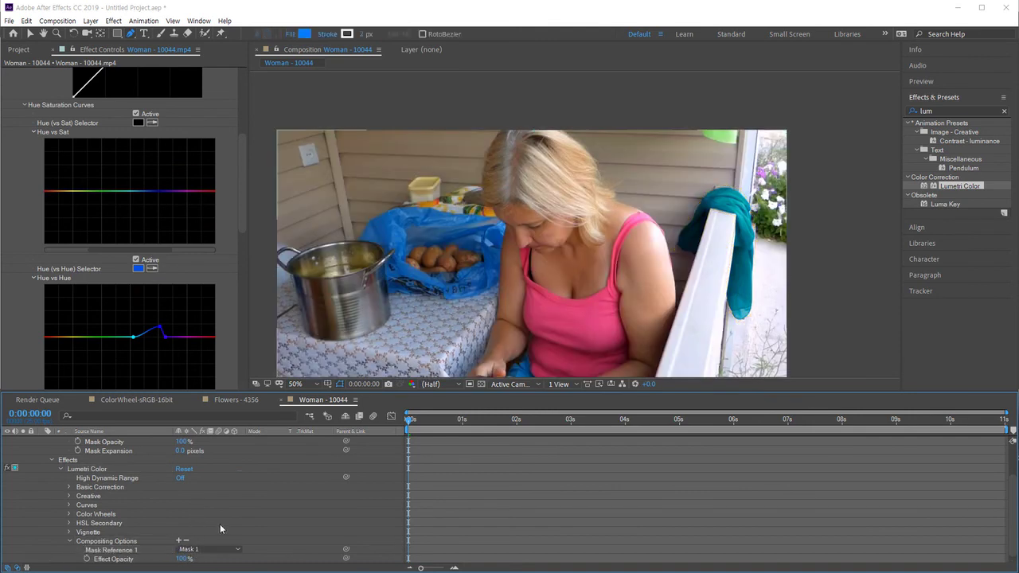
scroll(245, 517, "down", 1)
left_click(231, 541)
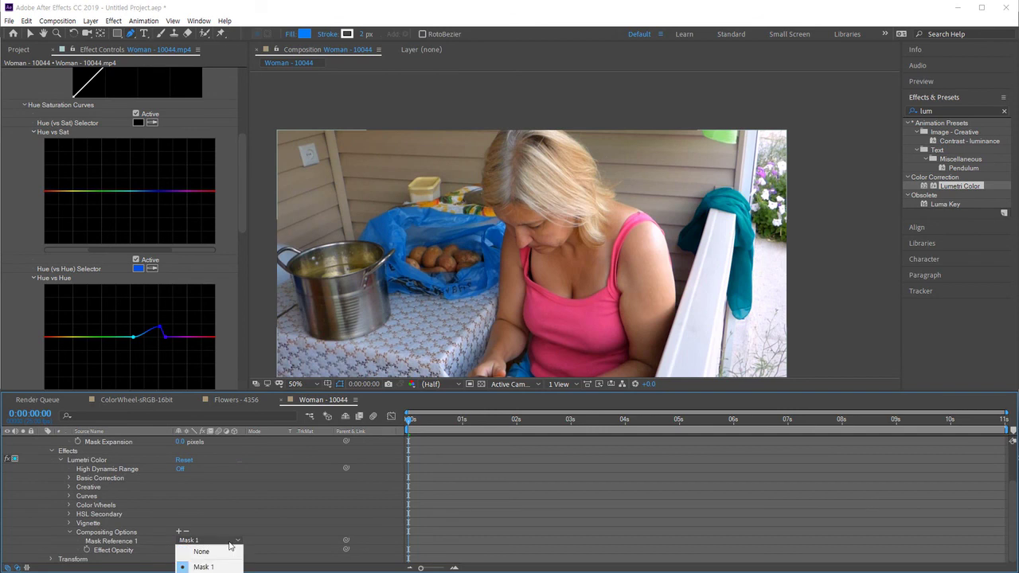
left_click(205, 566)
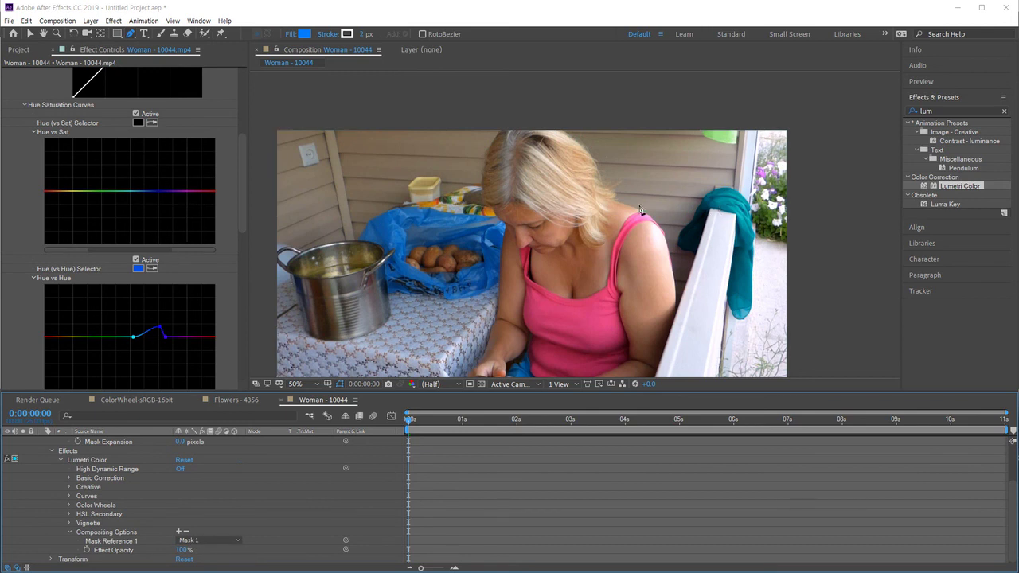
Set the Mask Feather of Mask 1 to 5 pixels
scroll(149, 476, "up", 3)
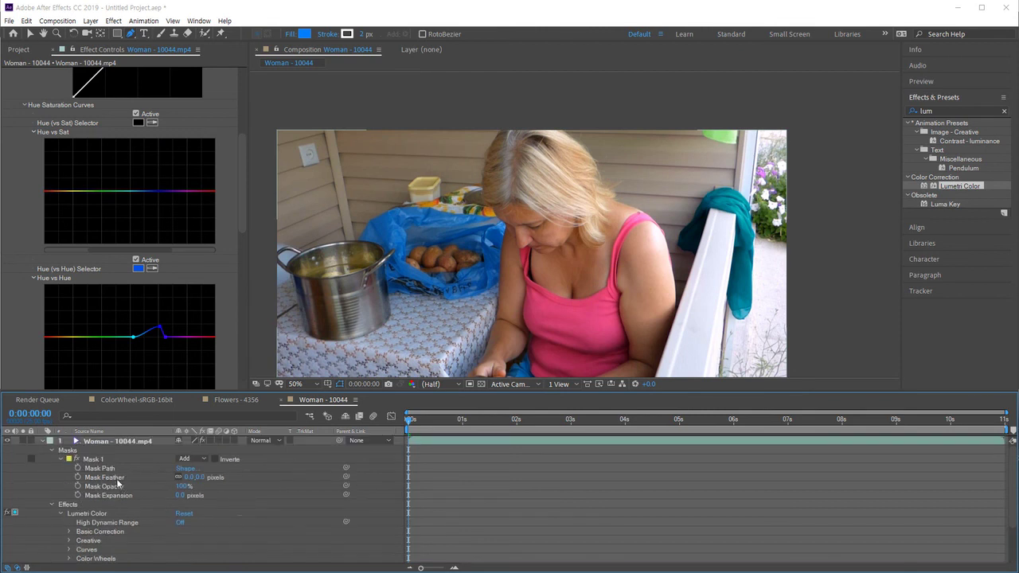
left_click(119, 477)
left_click(204, 476)
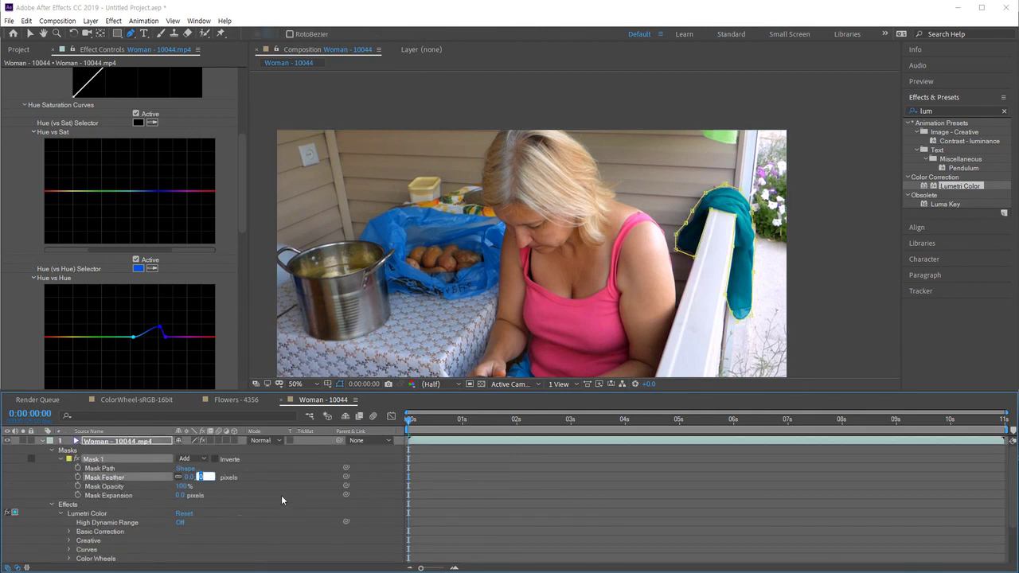
type("5")
key("Return")
left_click(201, 478)
type("0")
key("Return")
left_click(201, 477)
type("5")
key("Return")
Preview the footage with Mask 1 selected and inspect how well the mask outline stays aligned with the scarf
left_click(455, 457)
key("space")
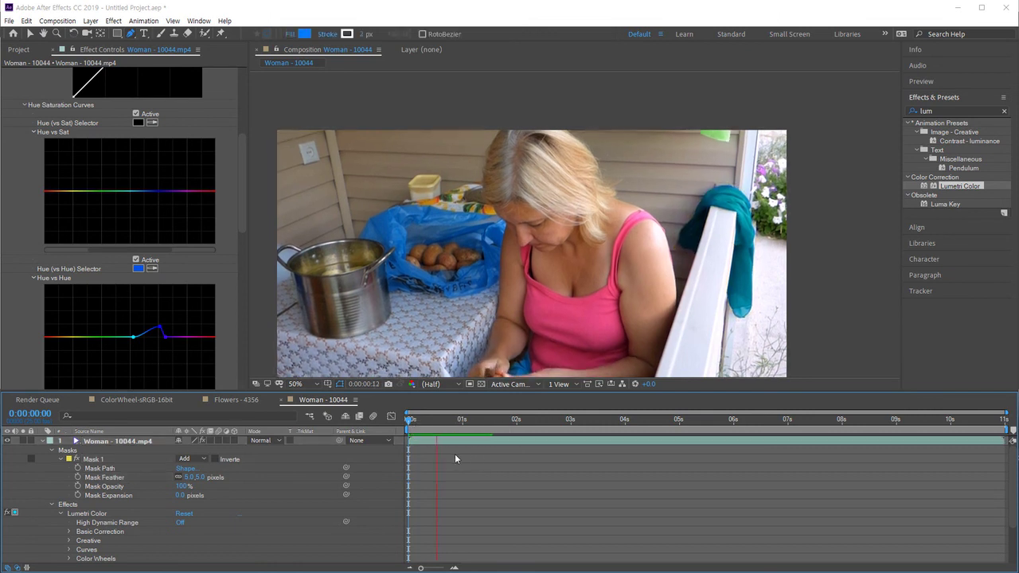
key("space")
key("period")
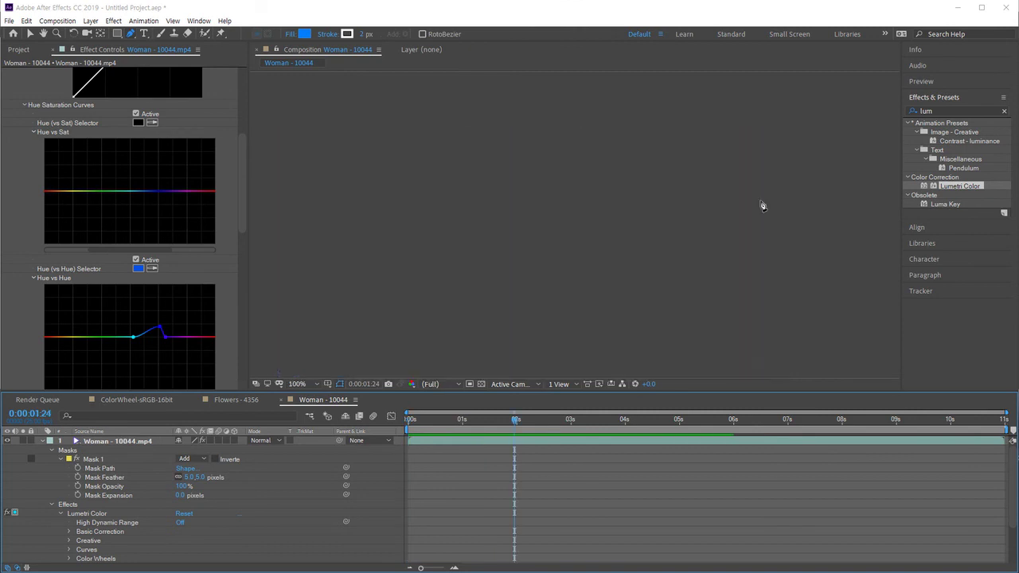
left_click(90, 468)
left_click(94, 460)
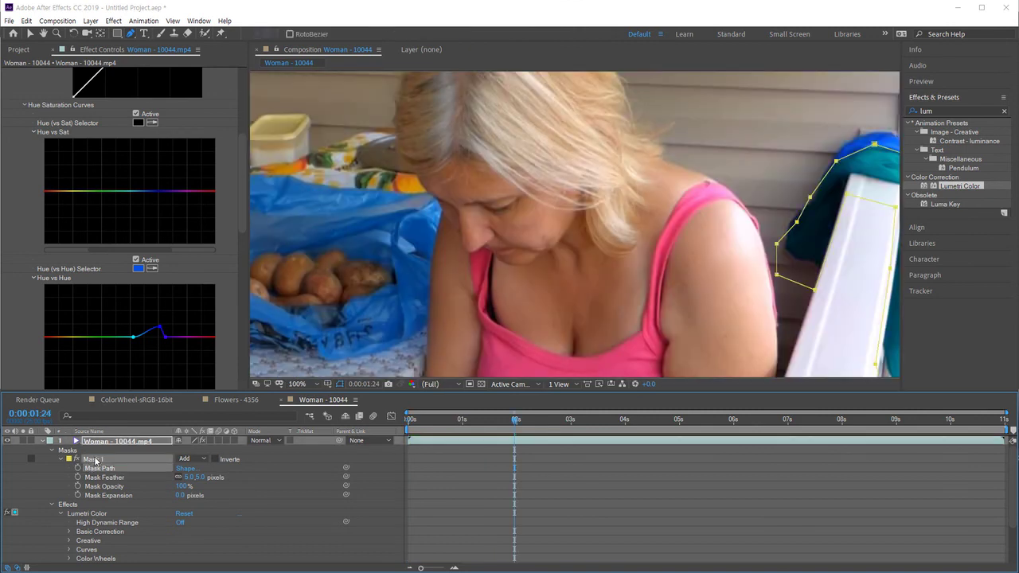
left_click_drag(885, 288, 629, 310)
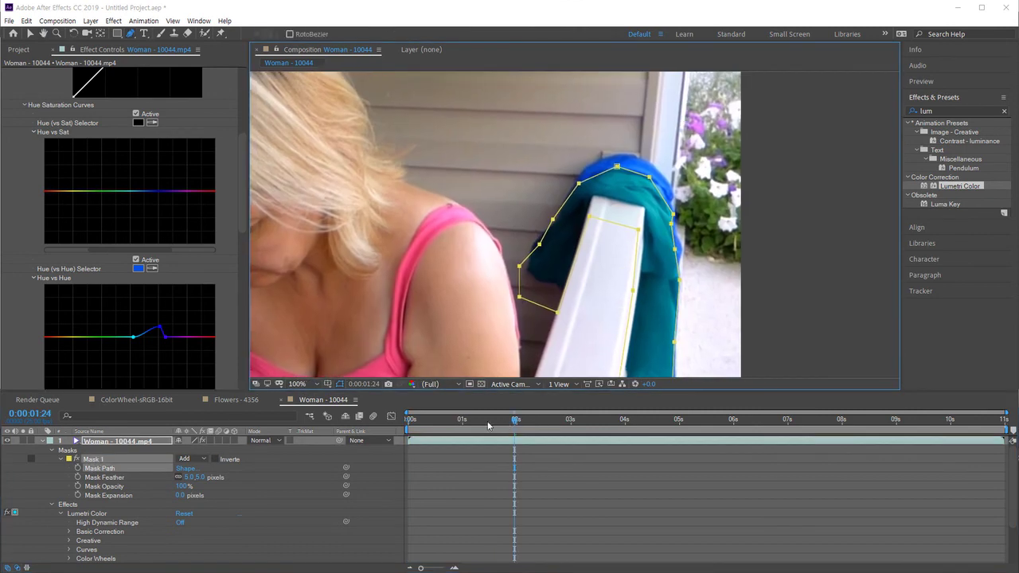
key("Home")
key("space")
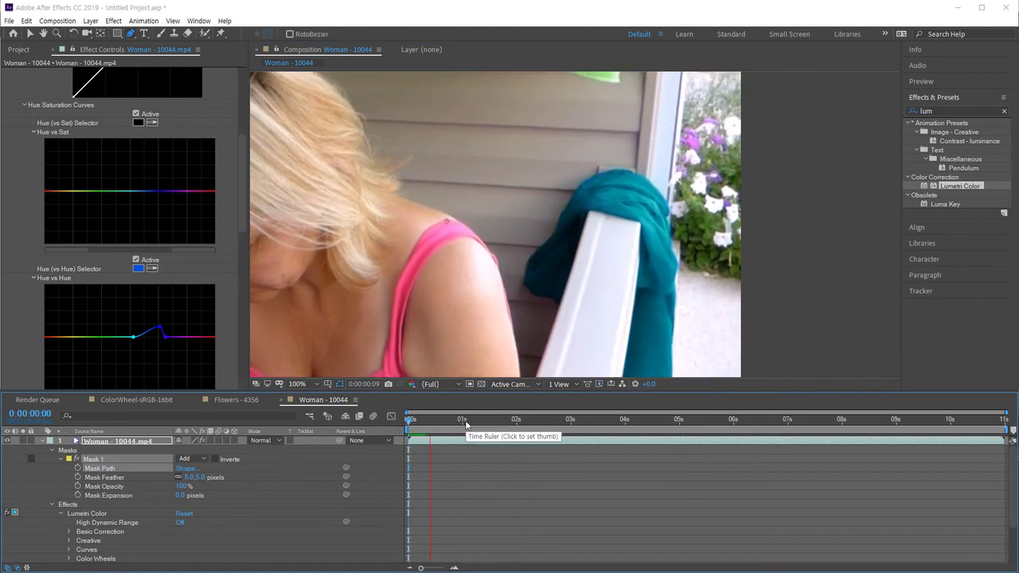
key("space")
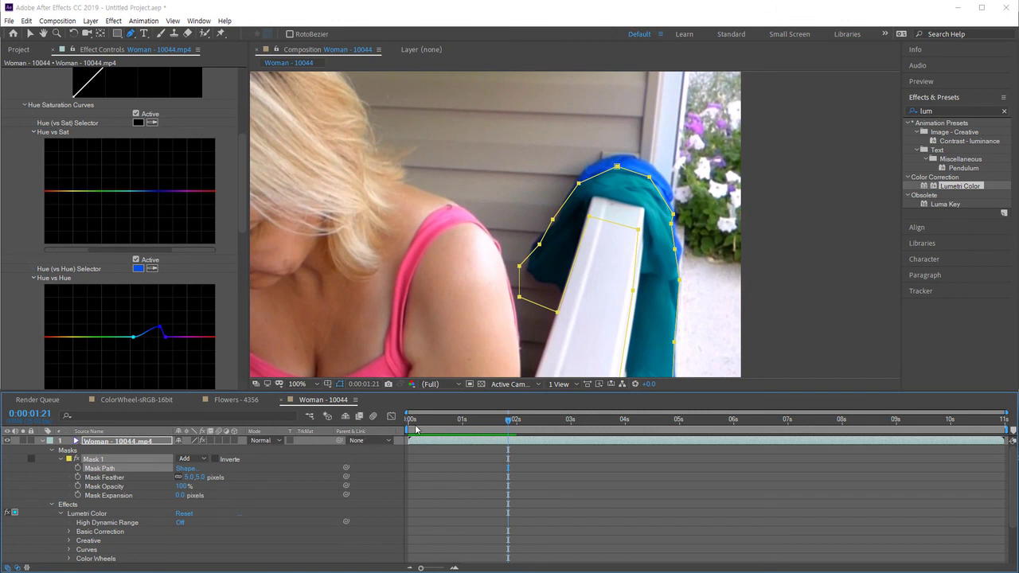
Track Mask 1 forward through the clip from the first frame and scrub the timeline to check the tracked path
left_click_drag(417, 427, 378, 429)
left_click_drag(665, 306, 657, 241)
scroll(656, 246, "down", 1)
scroll(645, 251, "up", 1)
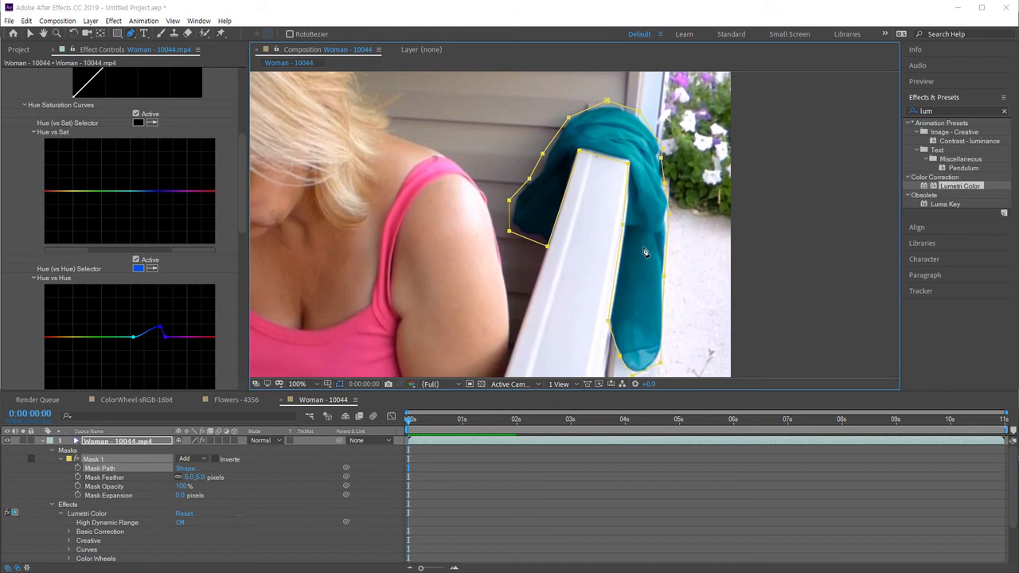
right_click(106, 464)
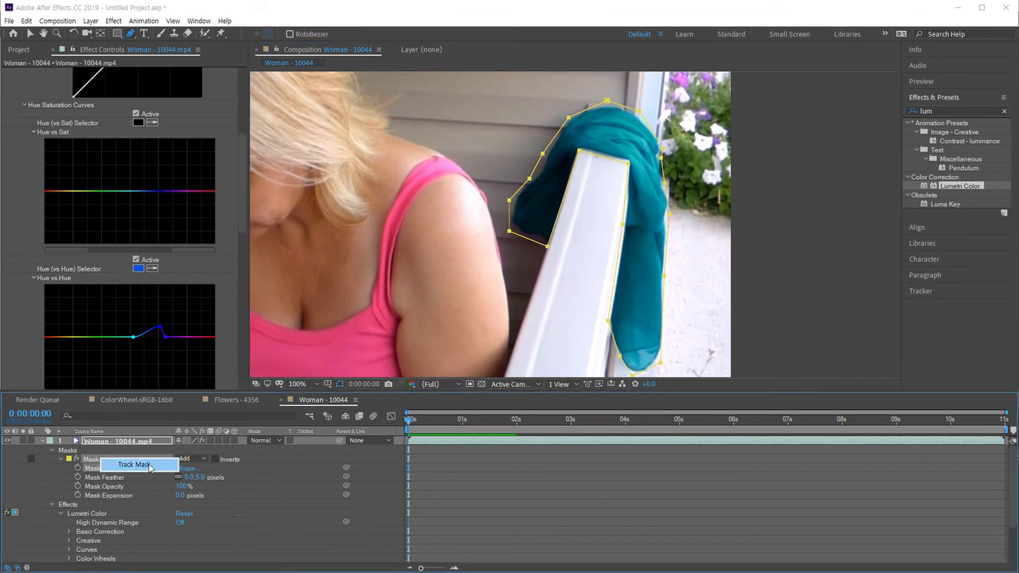
left_click(148, 466)
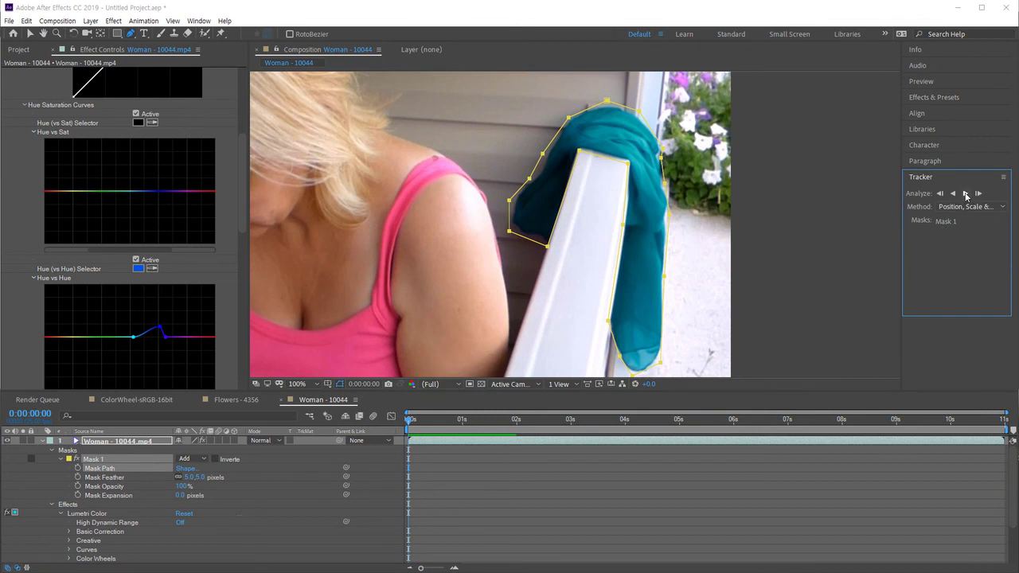
left_click(965, 195)
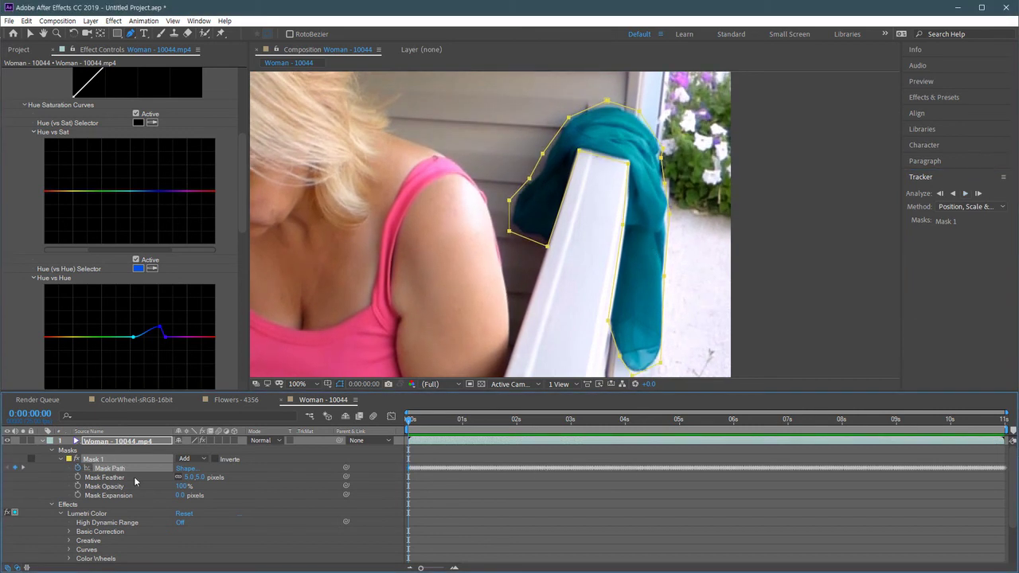
left_click_drag(440, 428, 840, 435)
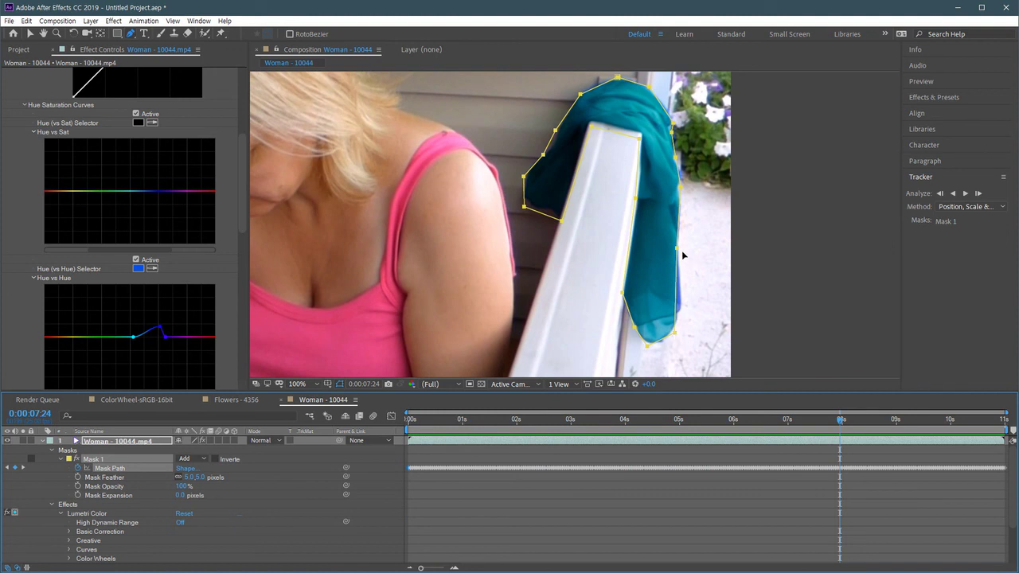
left_click_drag(843, 424, 334, 427)
Set the Mask Expansion of Mask 1 to 40 pixels
left_click(115, 495)
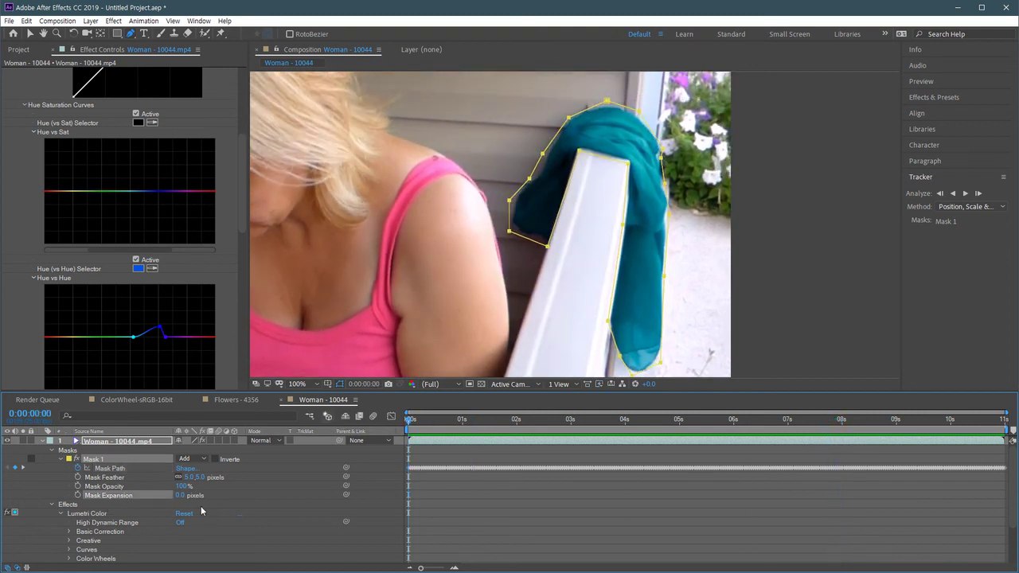
mouse_move(180, 495)
left_mouse_down()
mouse_move(191, 495)
mouse_move(181, 495)
left_mouse_up()
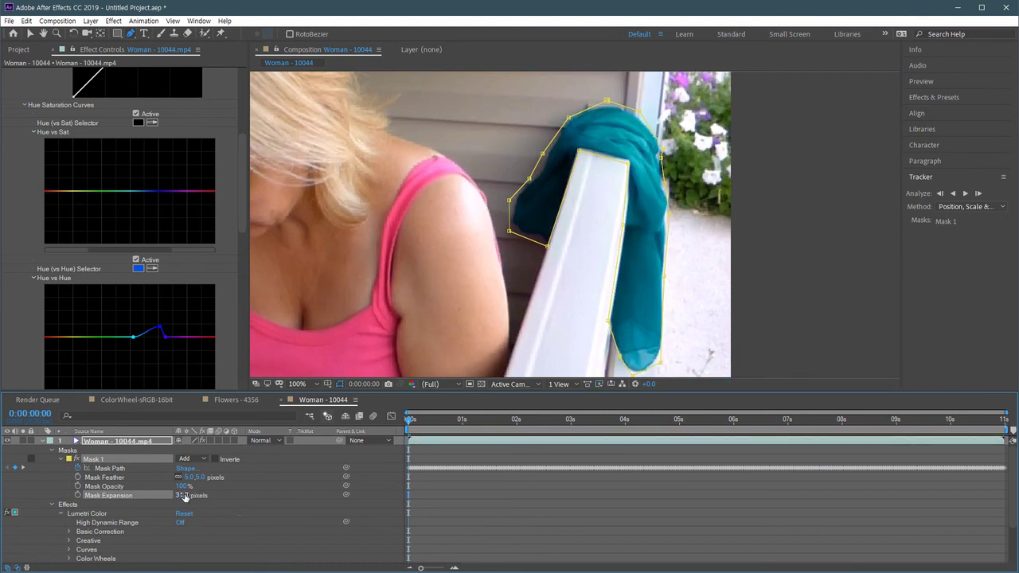
left_click(182, 495)
type("40")
key("Return")
Scrub and play the whole-frame footage to check the recolored scarf with the expanded, tracked mask
left_click_drag(517, 420, 231, 441)
left_click(785, 422)
left_click(242, 224)
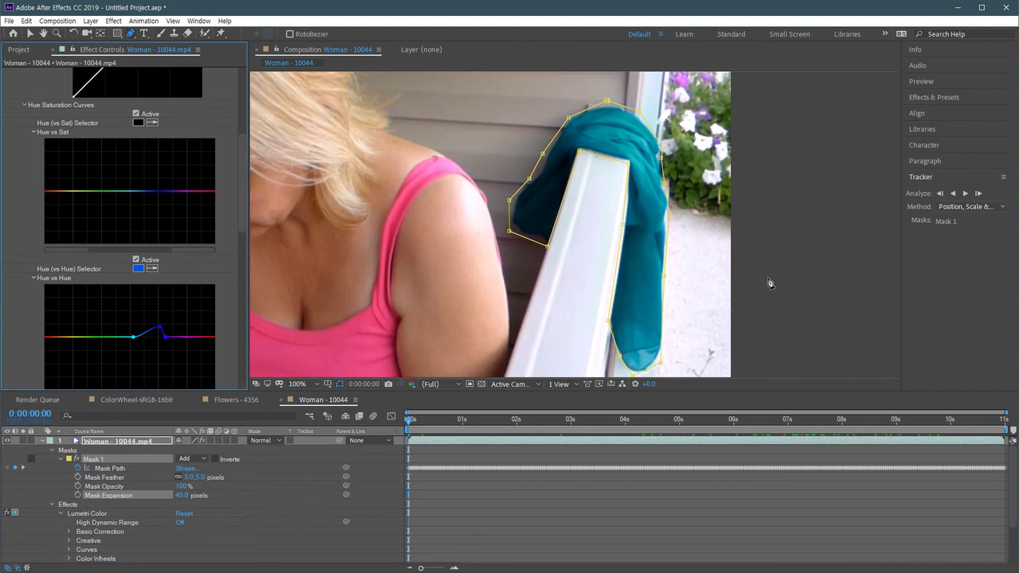
scroll(827, 263, "down", 2)
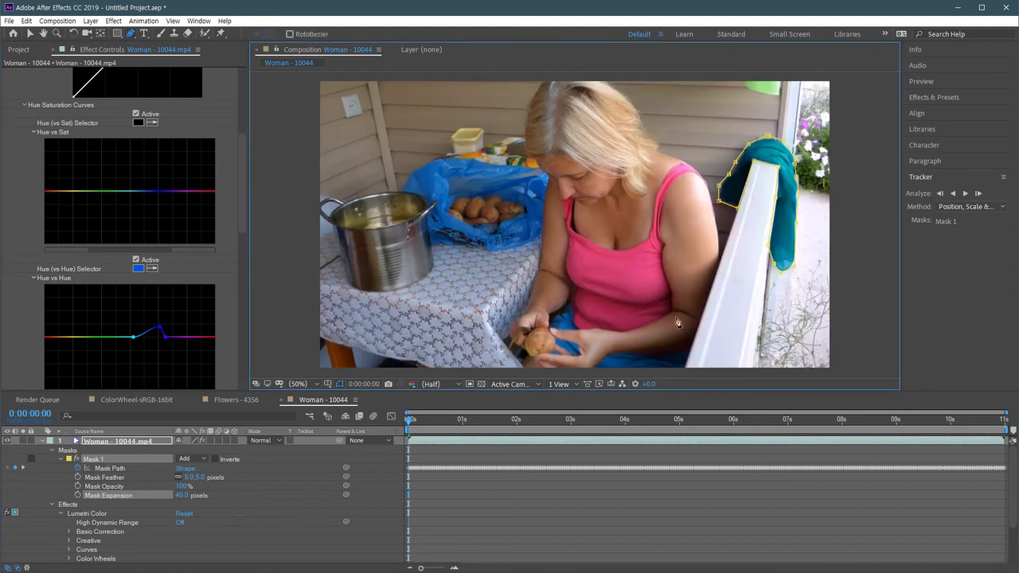
key("v")
left_click(466, 511)
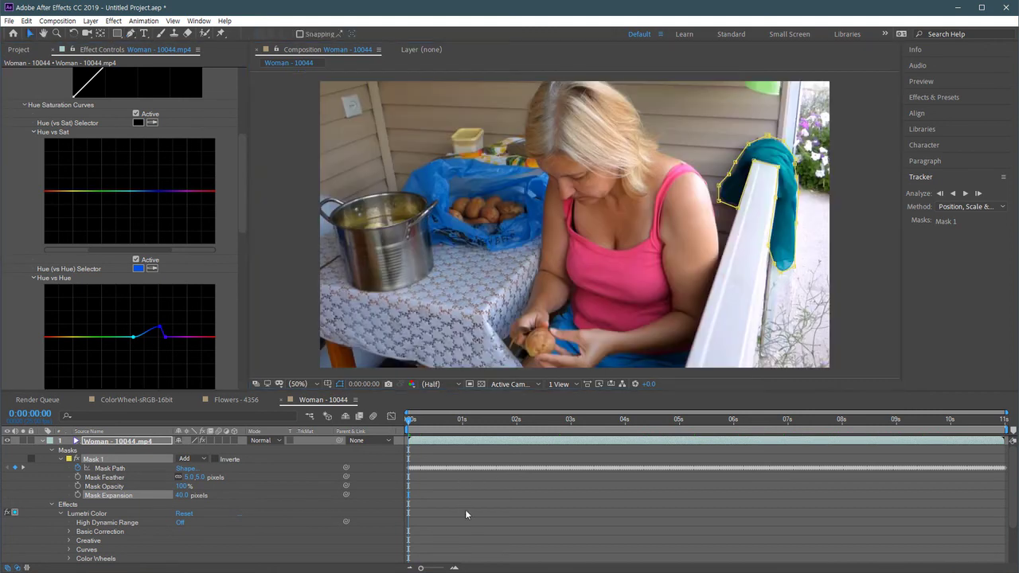
key("space")
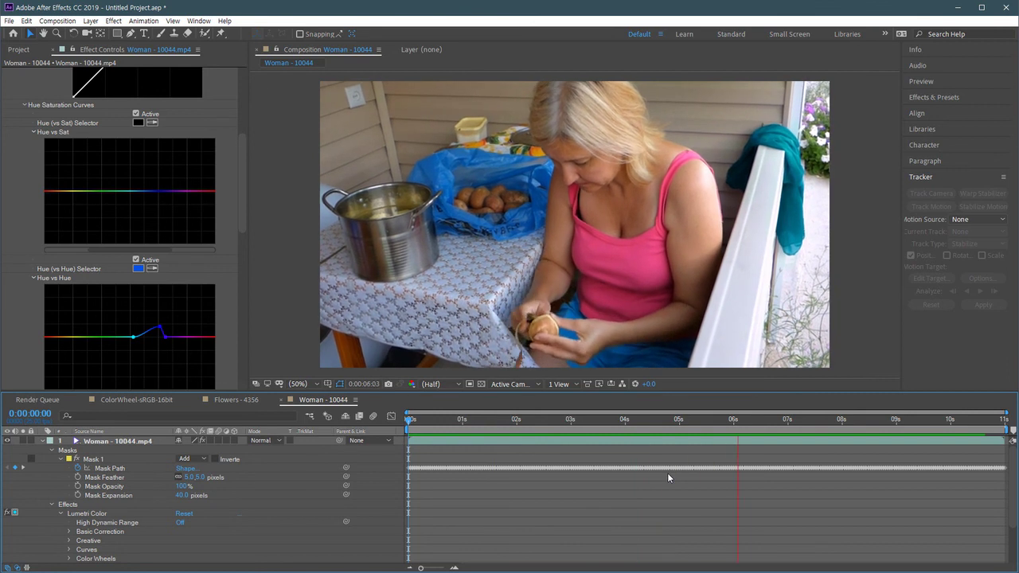
key("space")
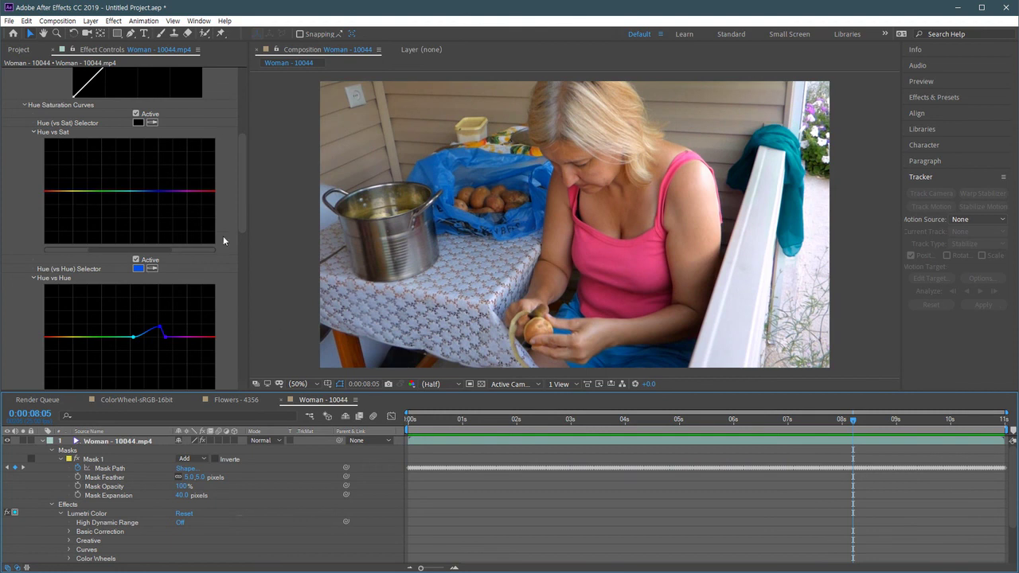
Sample the blue swatch of the Hue (vs Hue) Selector as the color for the Hue (vs Luma) Selector
left_click_drag(241, 203, 240, 270)
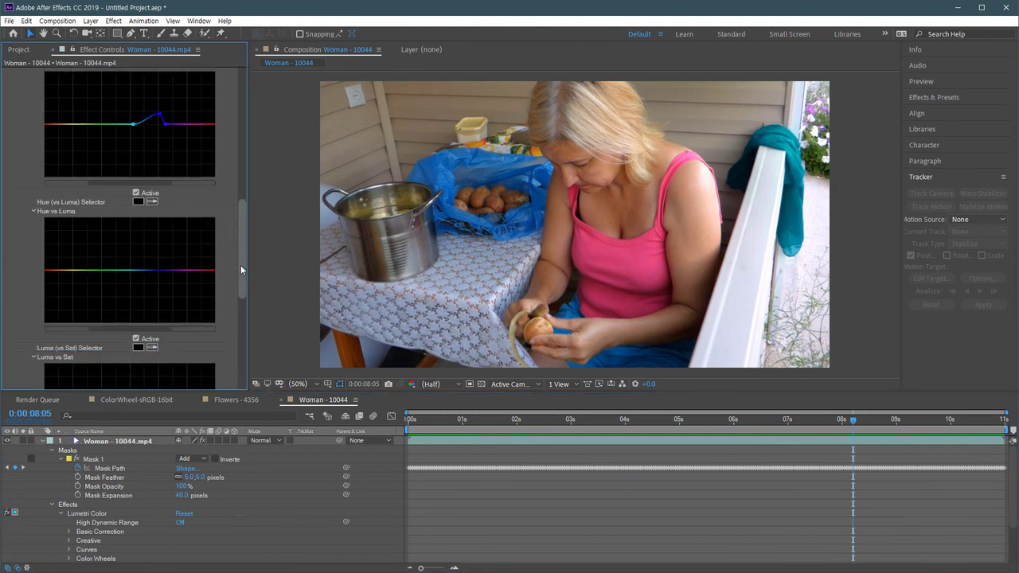
left_click_drag(240, 265, 244, 246)
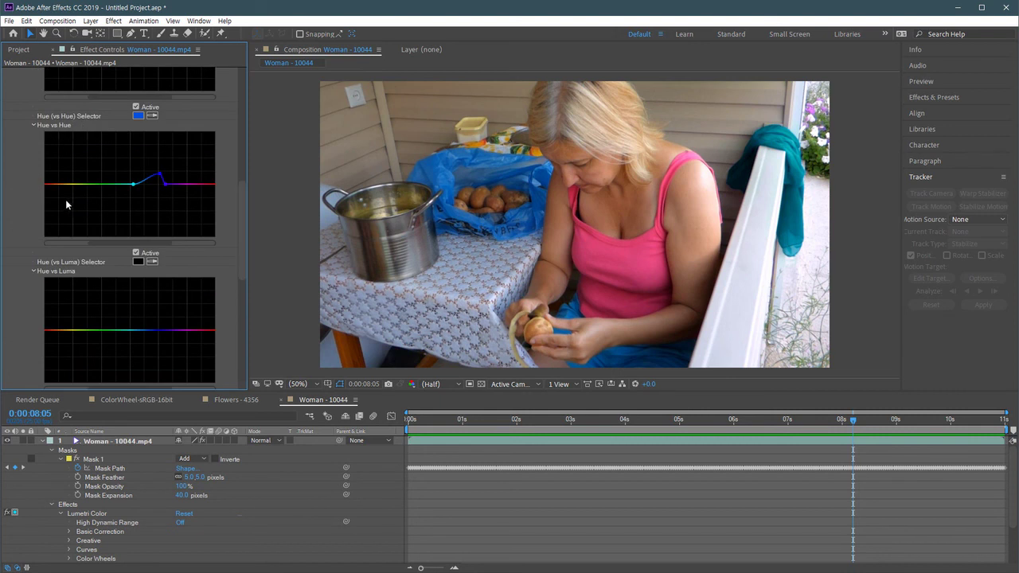
left_click(138, 116)
left_click(158, 263)
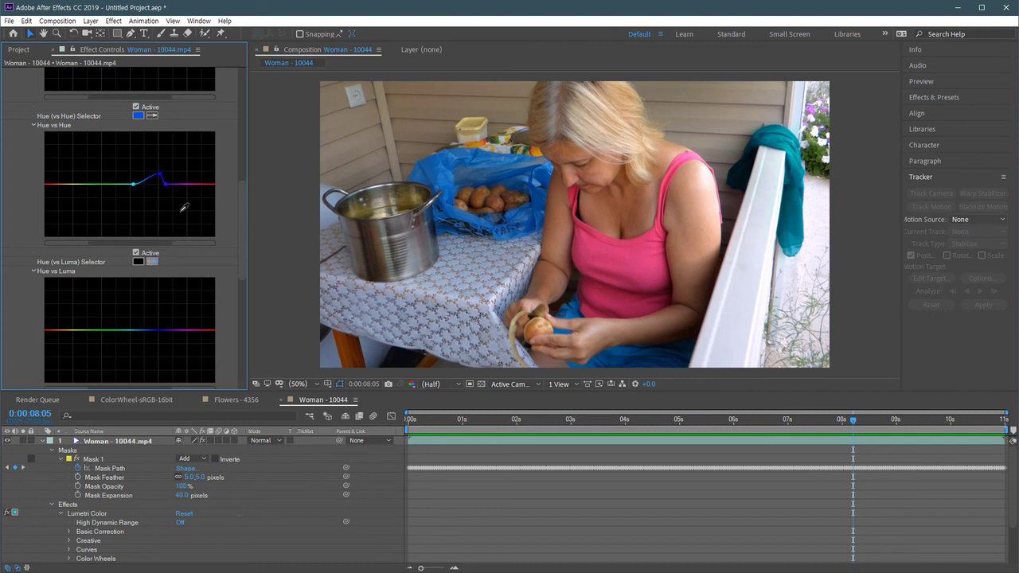
left_click(140, 116)
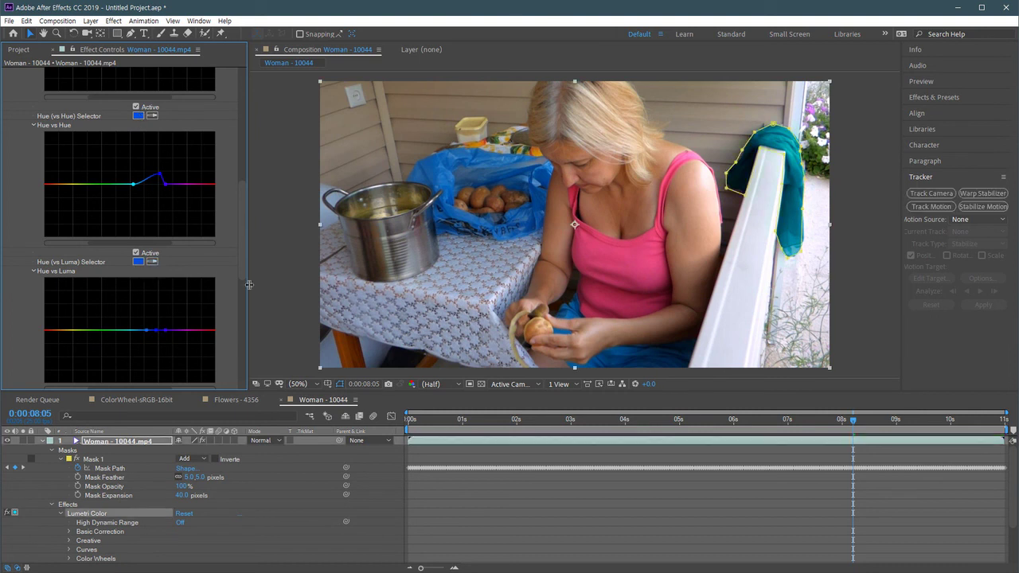
Lower the blue point of the Hue vs Luma curve slightly and inspect the scarf up close
scroll(239, 272, "down", 1)
mouse_move(159, 307)
left_mouse_down()
mouse_move(161, 331)
mouse_move(163, 298)
mouse_move(164, 311)
left_mouse_up()
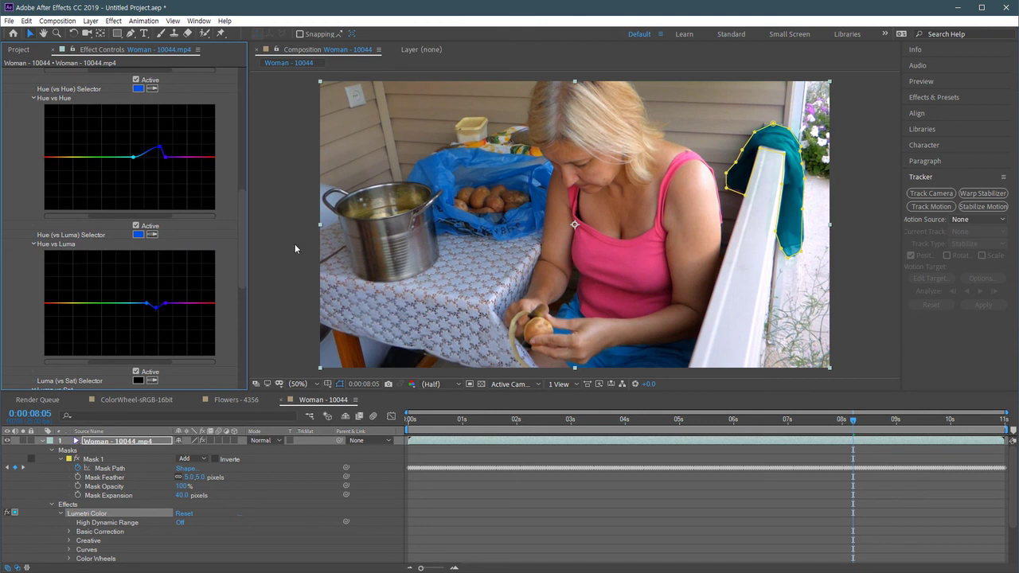
scroll(808, 191, "up", 1)
key("space")
left_click_drag(791, 227, 476, 272)
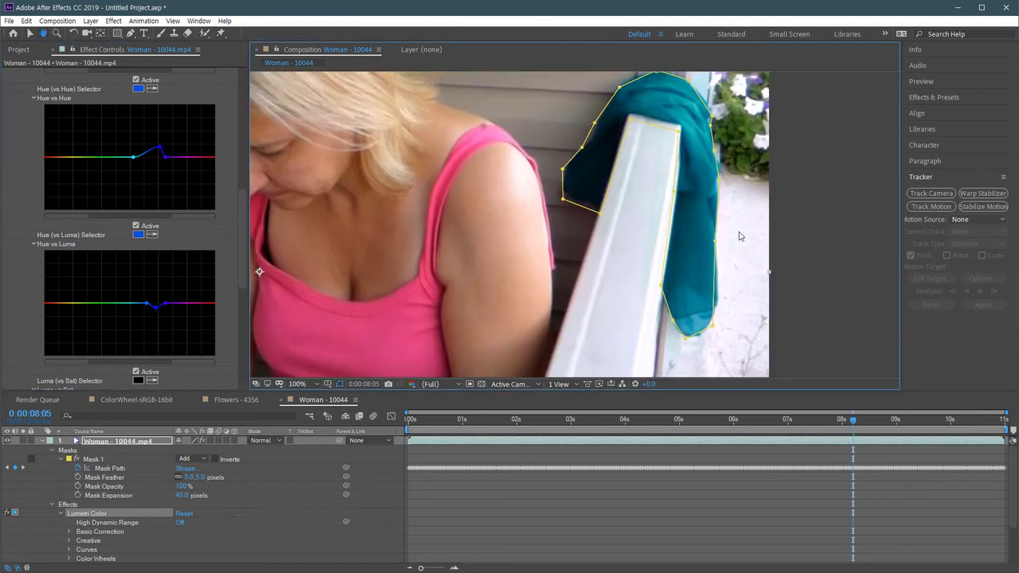
left_click_drag(737, 232, 661, 282)
key("period")
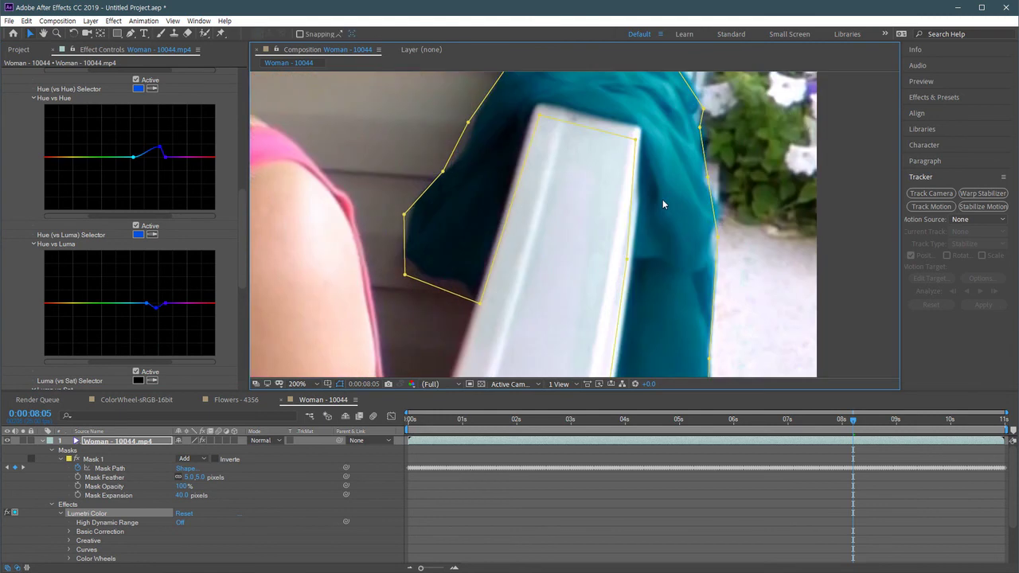
Pull the blue Hue vs Luma point far below the line and inspect the darkening around the scarf and railing
scroll(675, 222, "down", 1)
key("space")
left_click_drag(669, 340, 629, 252)
left_click_drag(156, 307, 155, 333)
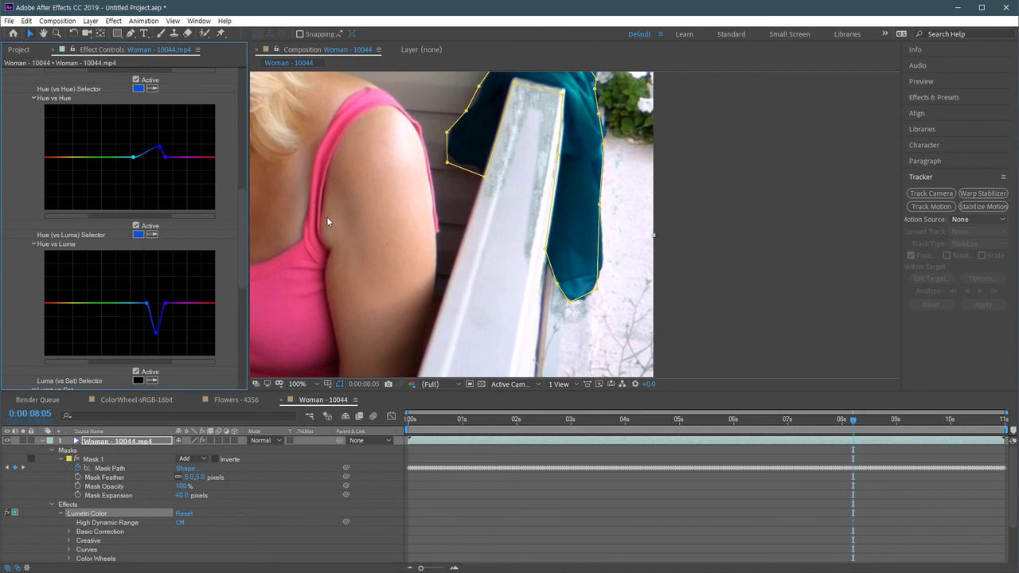
left_click_drag(575, 230, 585, 265)
scroll(588, 246, "down", 1)
scroll(589, 247, "up", 1)
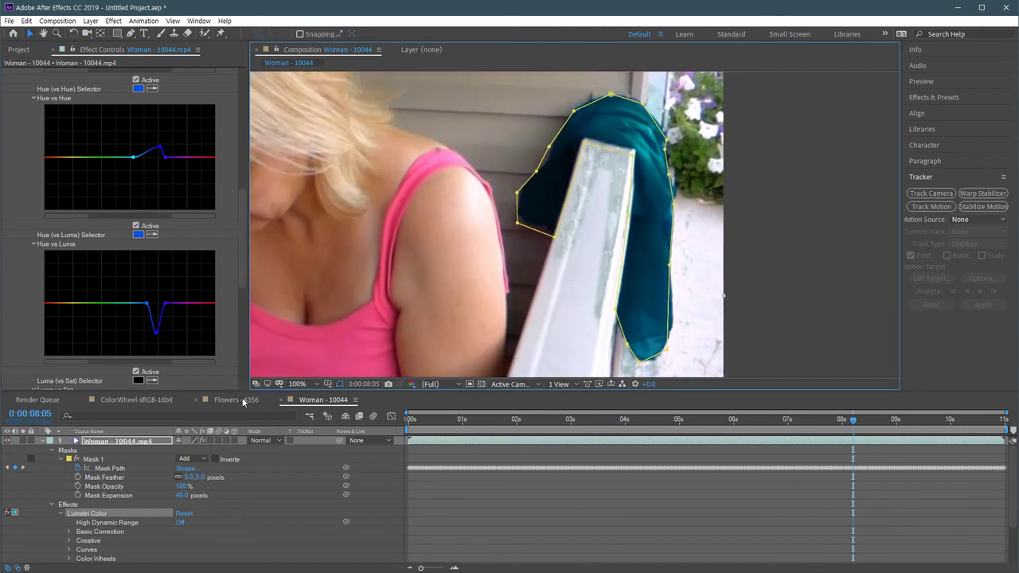
Try a Mask Expansion of 0 on Mask 1, and set it to 15 pixels
left_click(185, 496)
left_click(182, 495)
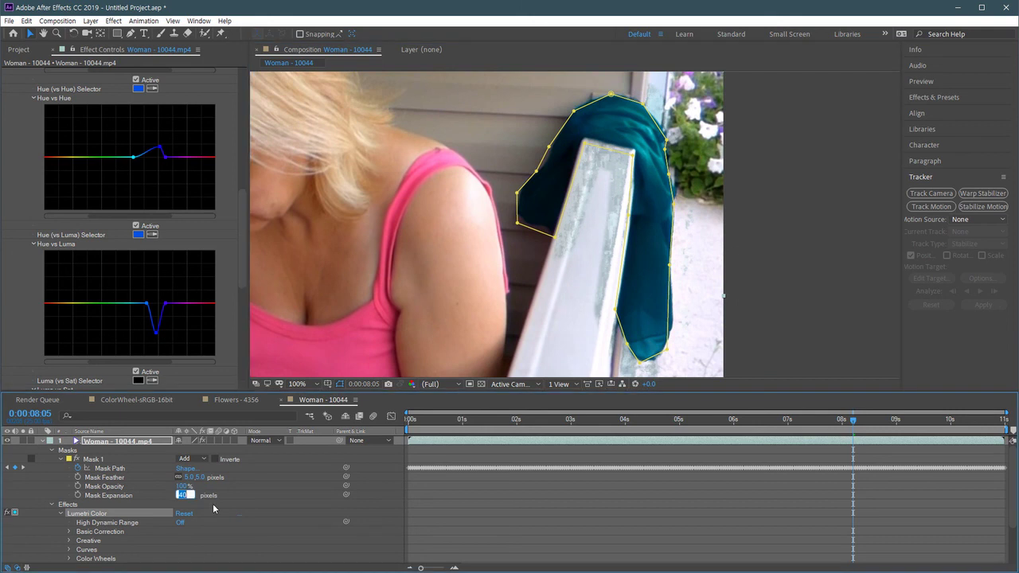
type("0")
key("Return")
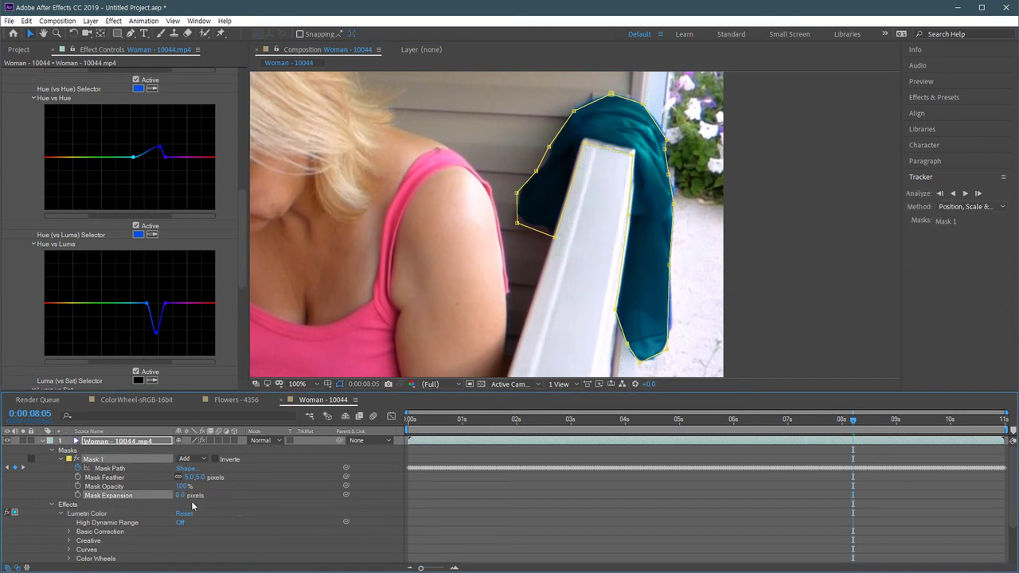
left_click(181, 495)
type("15")
key("Return")
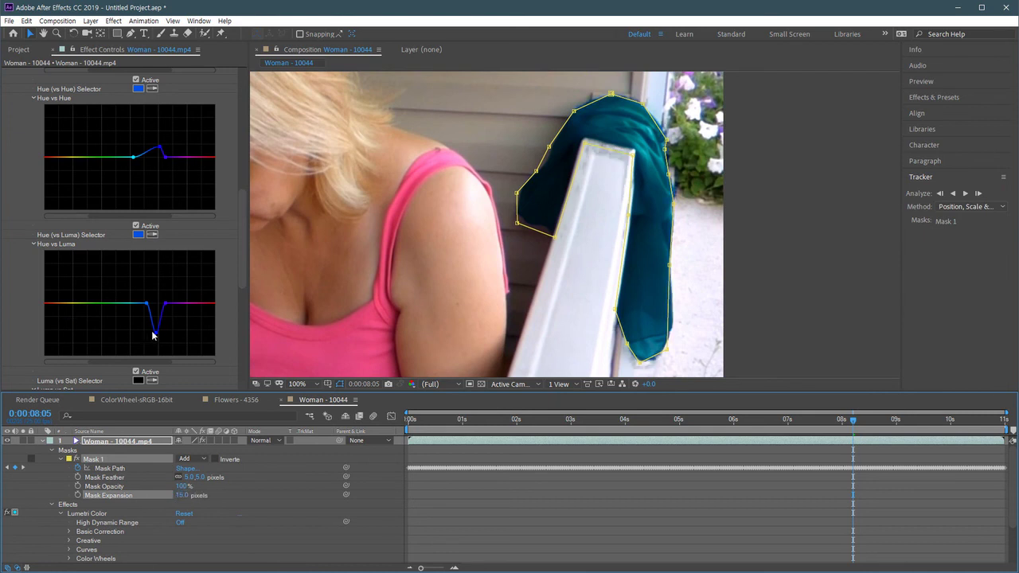
Raise the blue point of the Hue vs Luma curve slightly above the line and deselect the layer
left_click_drag(157, 334, 158, 301)
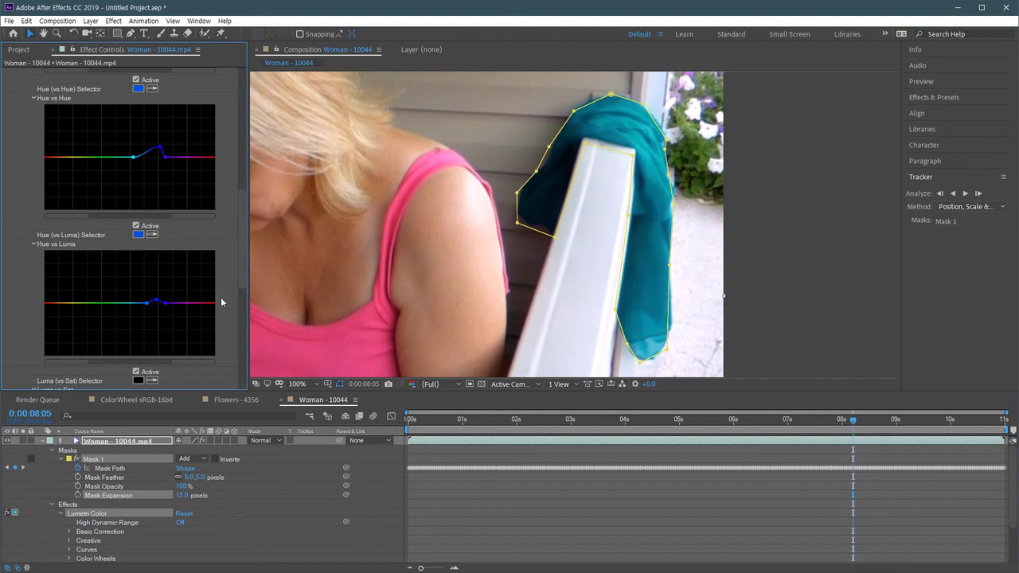
scroll(241, 287, "down", 2)
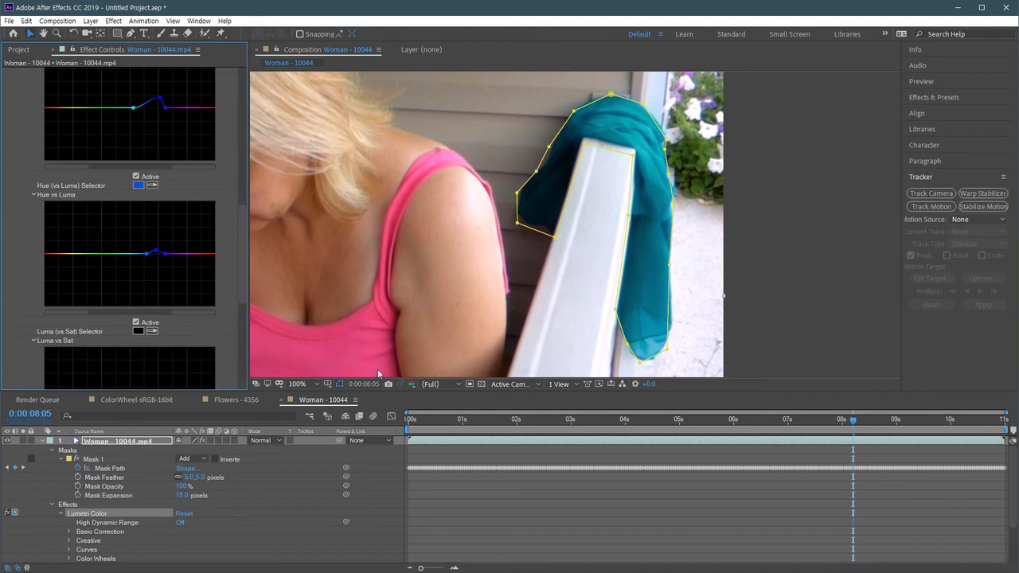
left_click(769, 501)
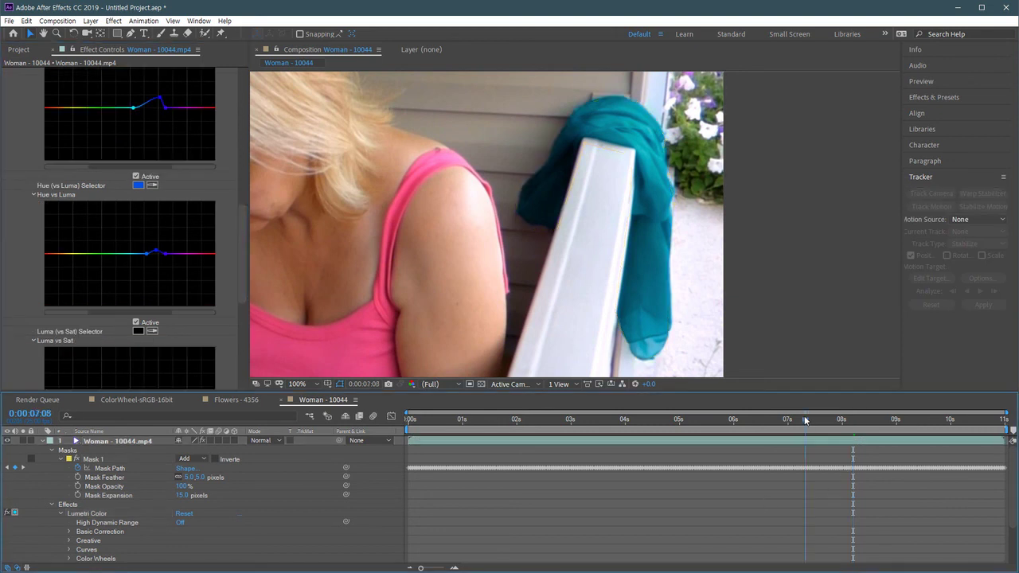
Preview the footage at 100% from about the seven-second mark to check the scarf and mask edges
left_click(805, 421)
key("space")
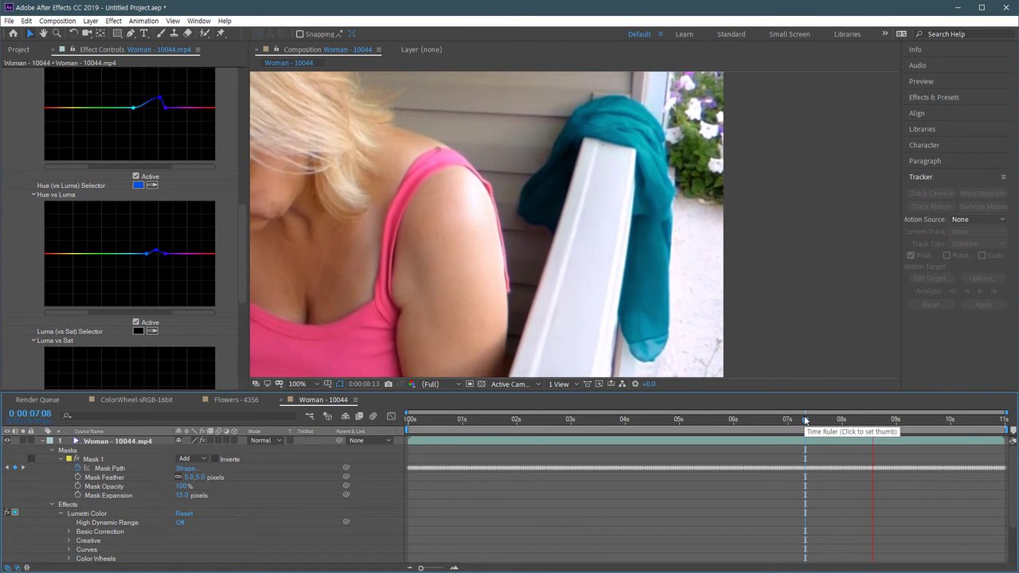
key("space")
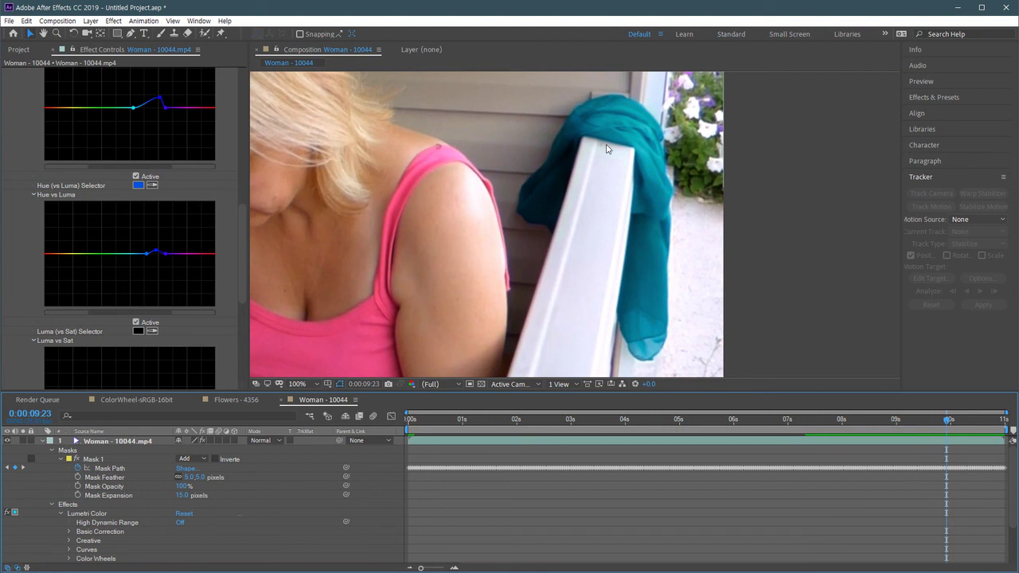
left_click(828, 424)
key("space")
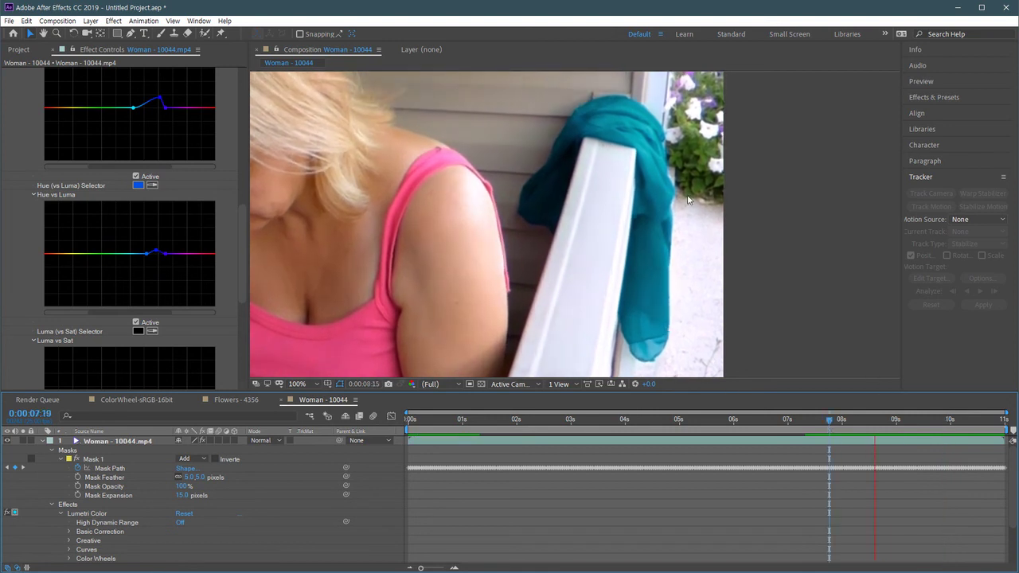
key("space")
Fit the whole frame in view and play the clip to check the brightened scarf in context
key("shift+/")
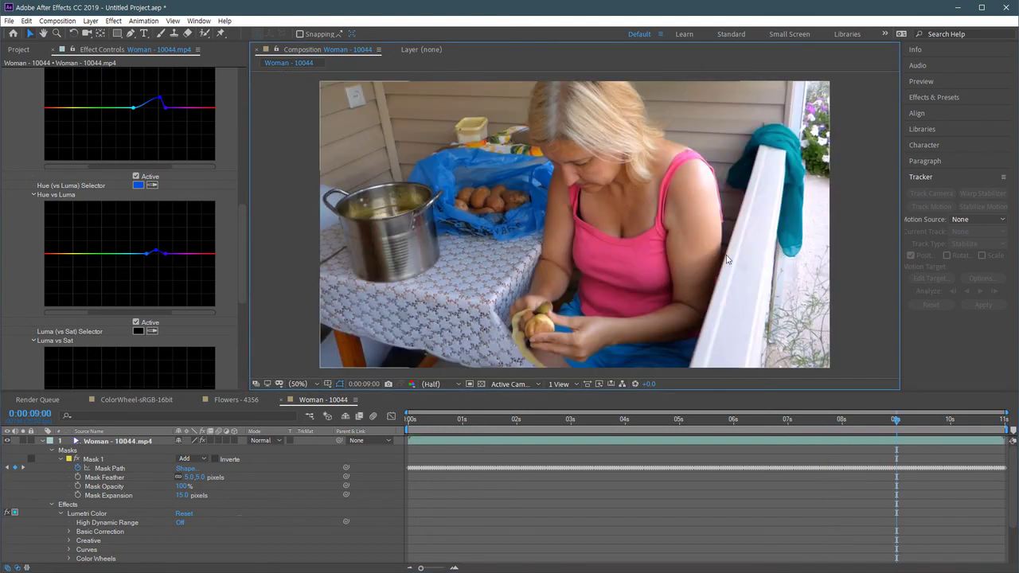
left_click(873, 426)
key("space")
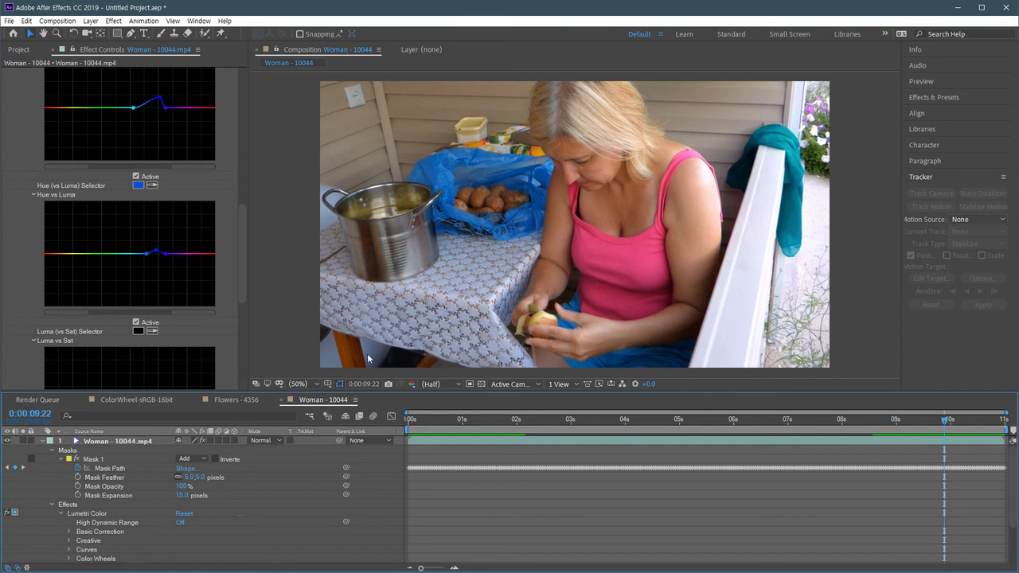
left_click(890, 419)
key("space")
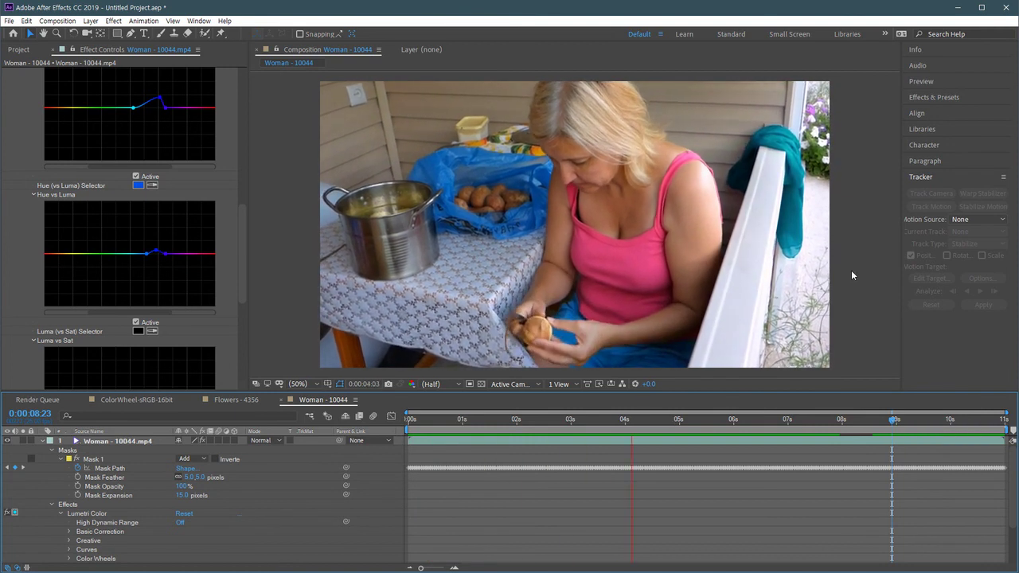
key("space")
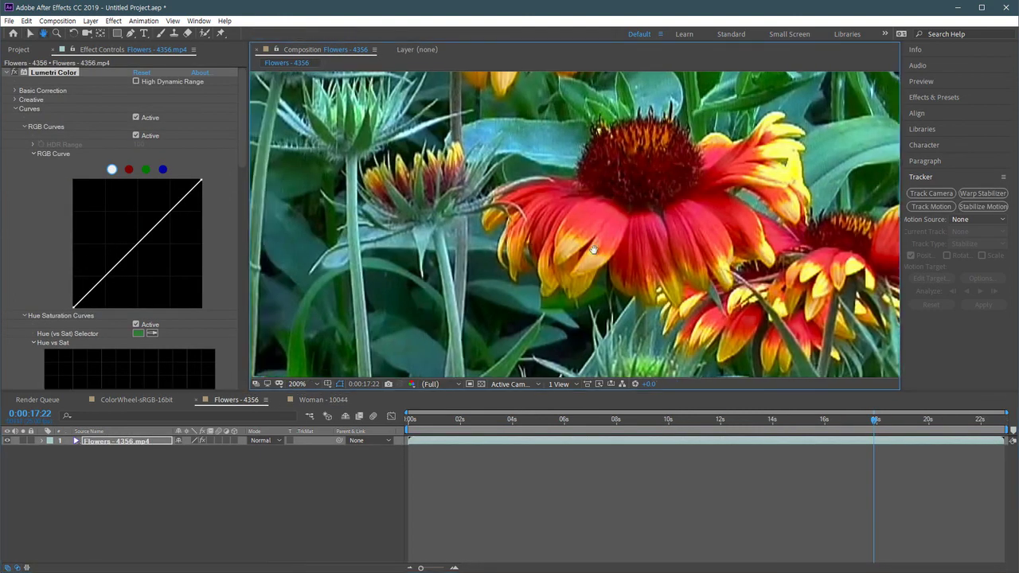
Return from the Flowers - 4356 composition to Woman - 10044 and scrub the playhead back to the first frame
key("shift+/")
left_click(313, 401)
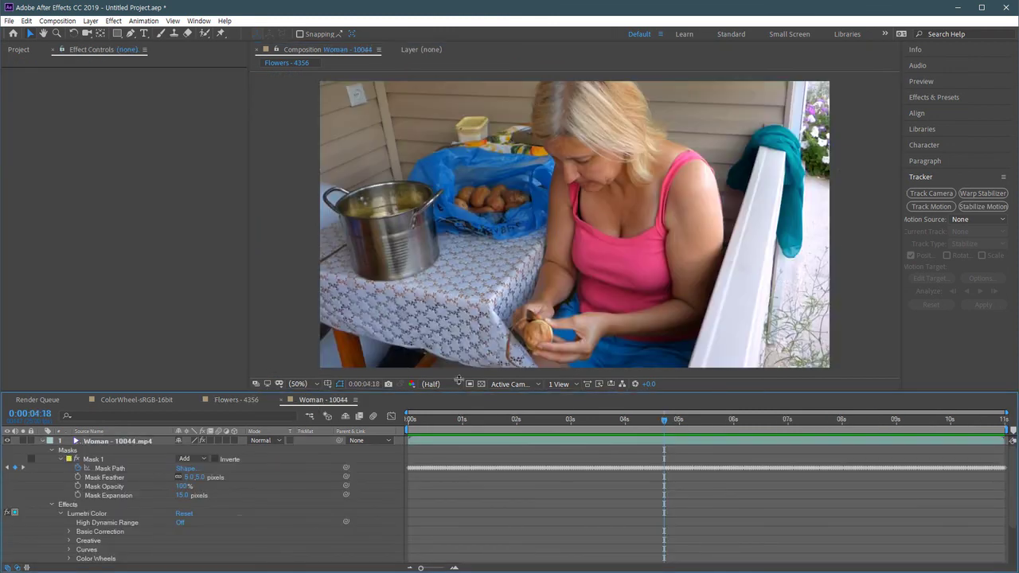
key("space")
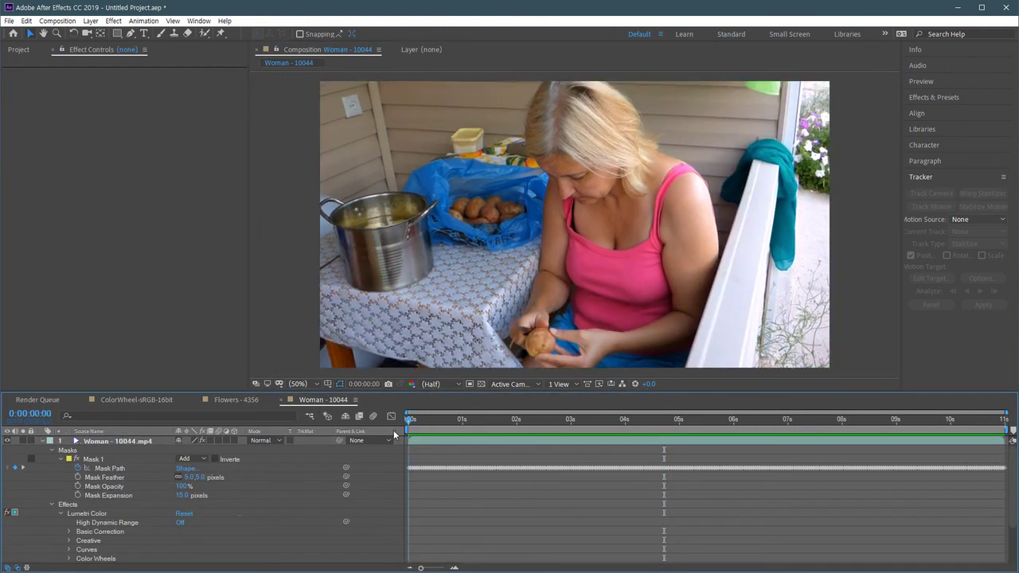
left_click_drag(818, 428, 383, 455)
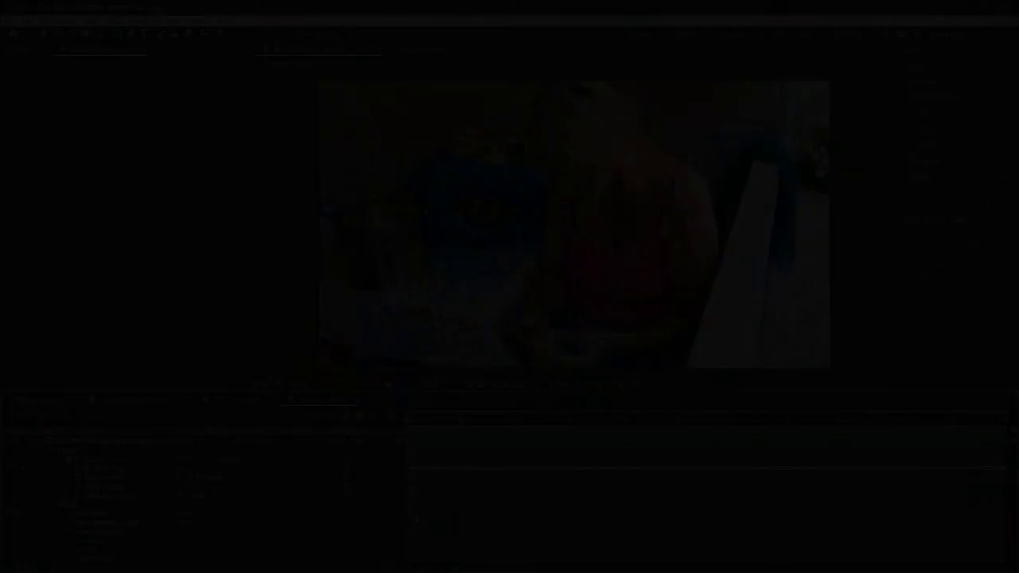